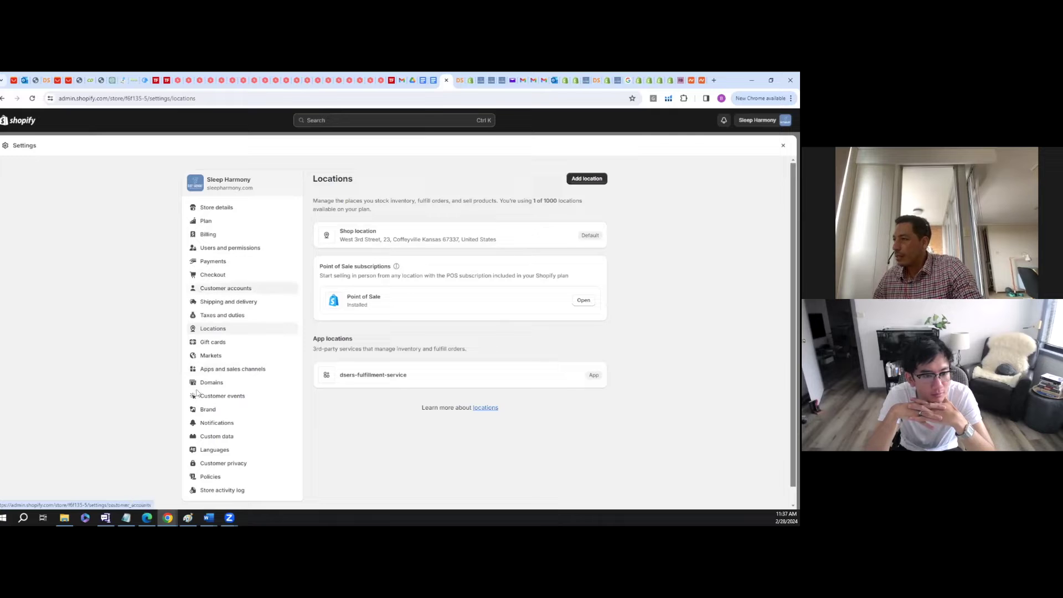
- Go to Markets and open the inactive International market's details
click(209, 357)
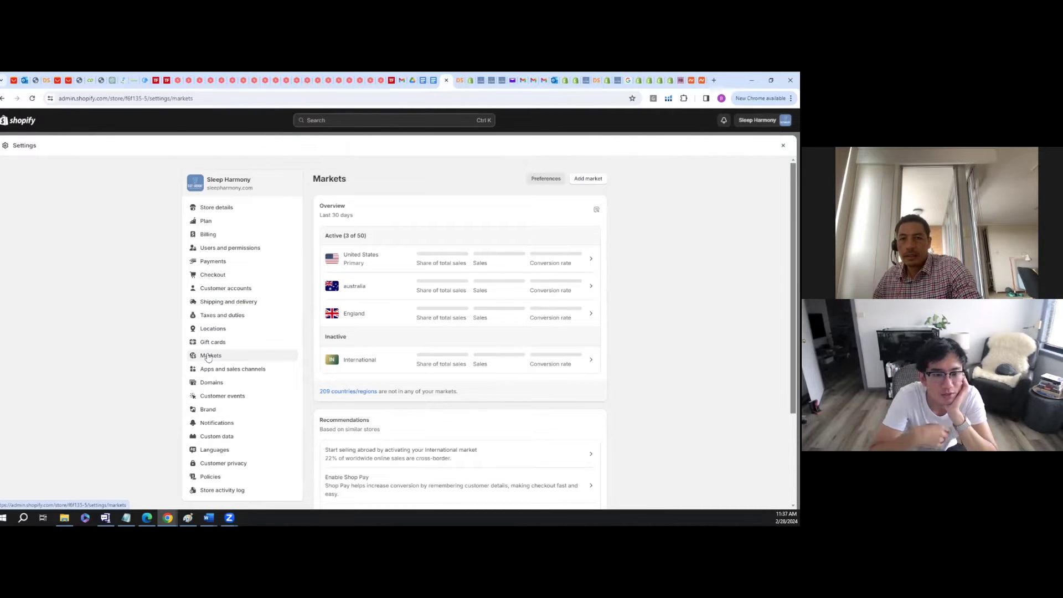
click(371, 367)
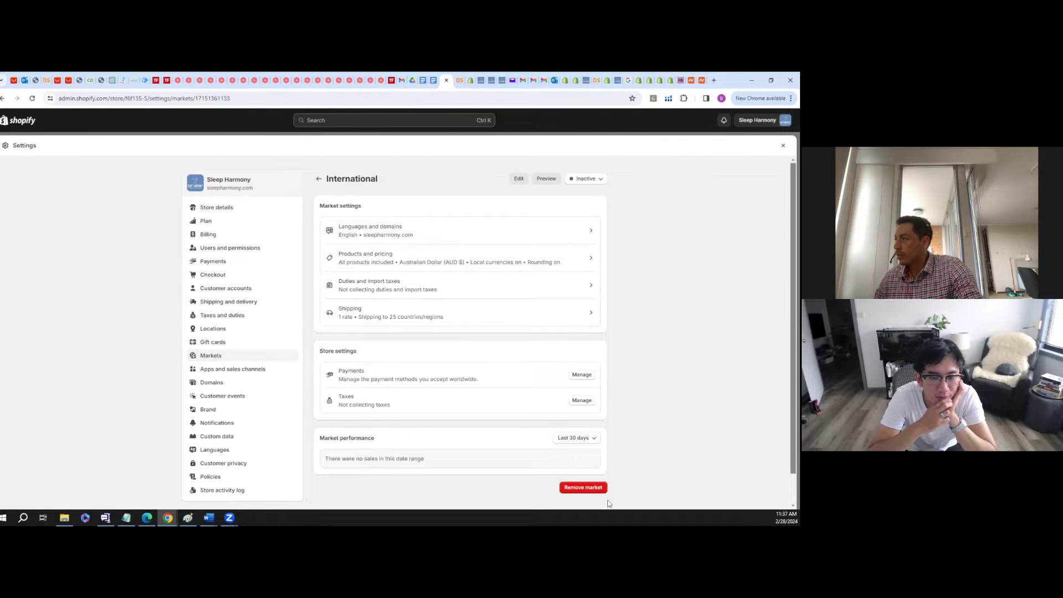
- Remove the International market and confirm the deletion
click(572, 488)
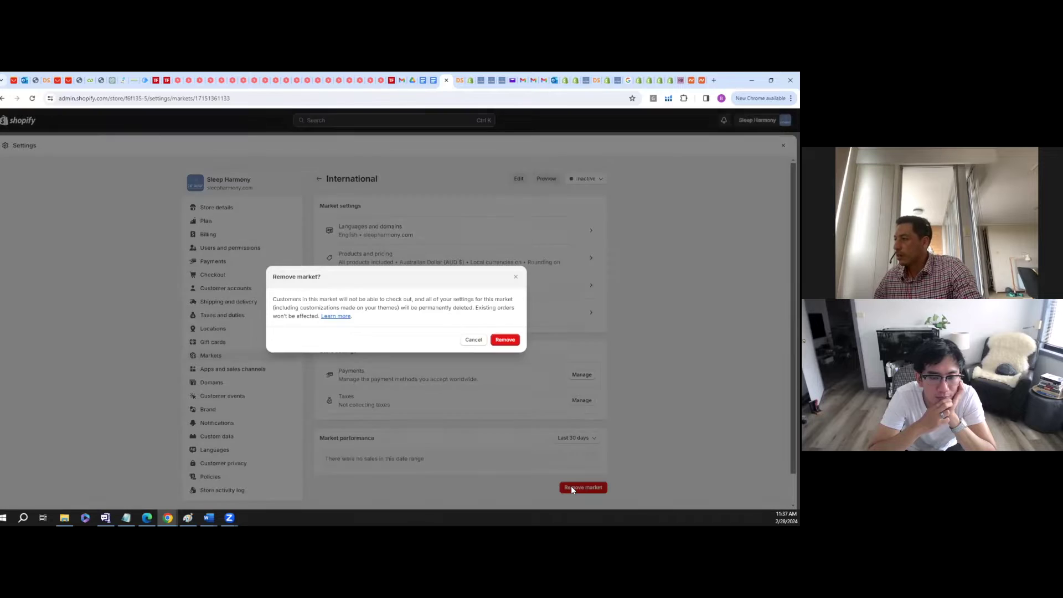
click(502, 341)
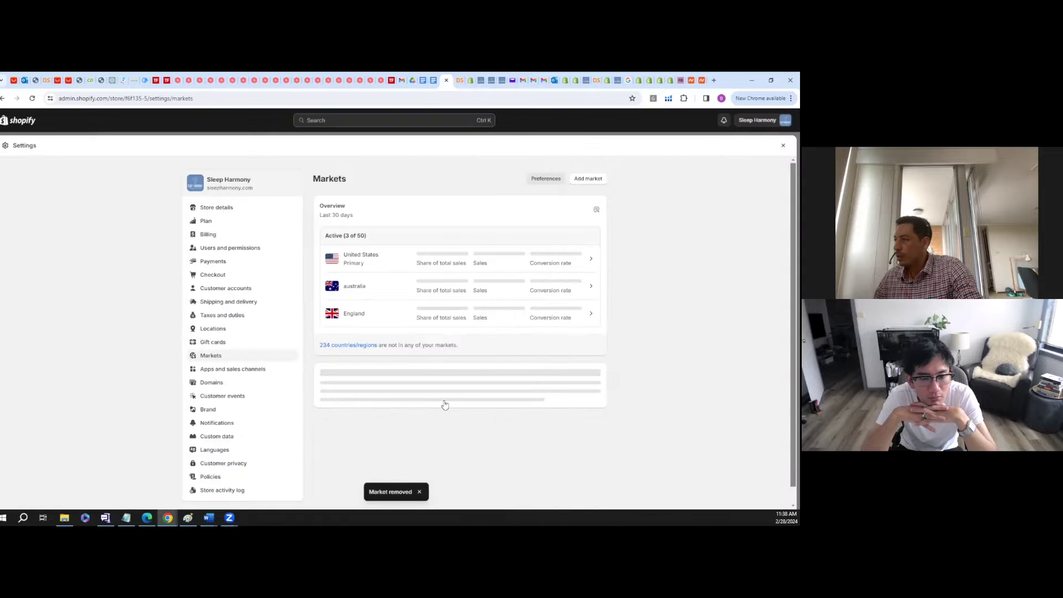
- Filter the new market's country list to 'Not in any market' and select all of Africa
scroll(444, 404, down, 2)
scroll(445, 405, down, 1)
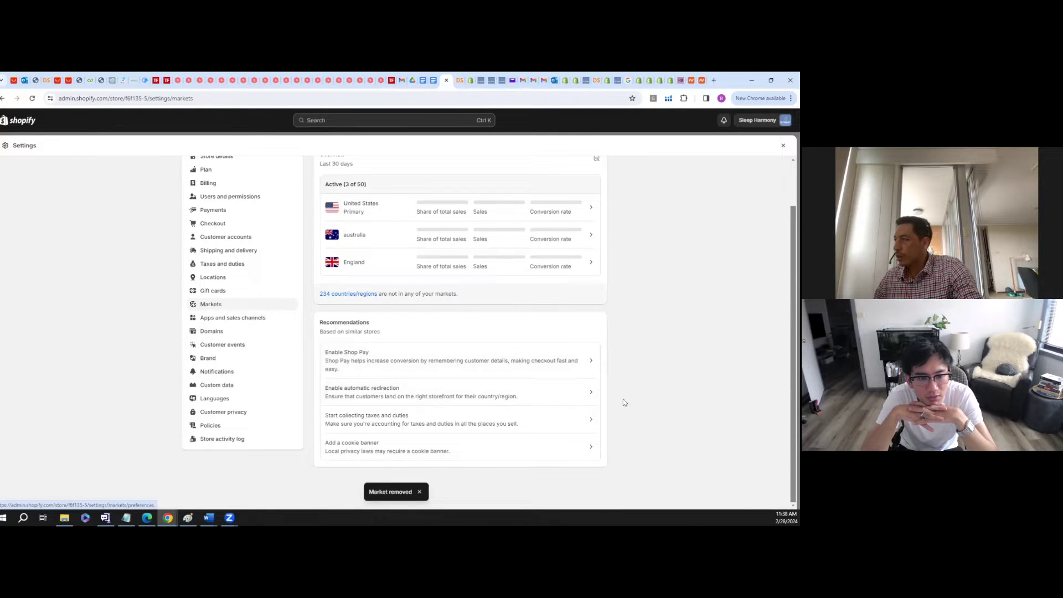
scroll(625, 408, up, 2)
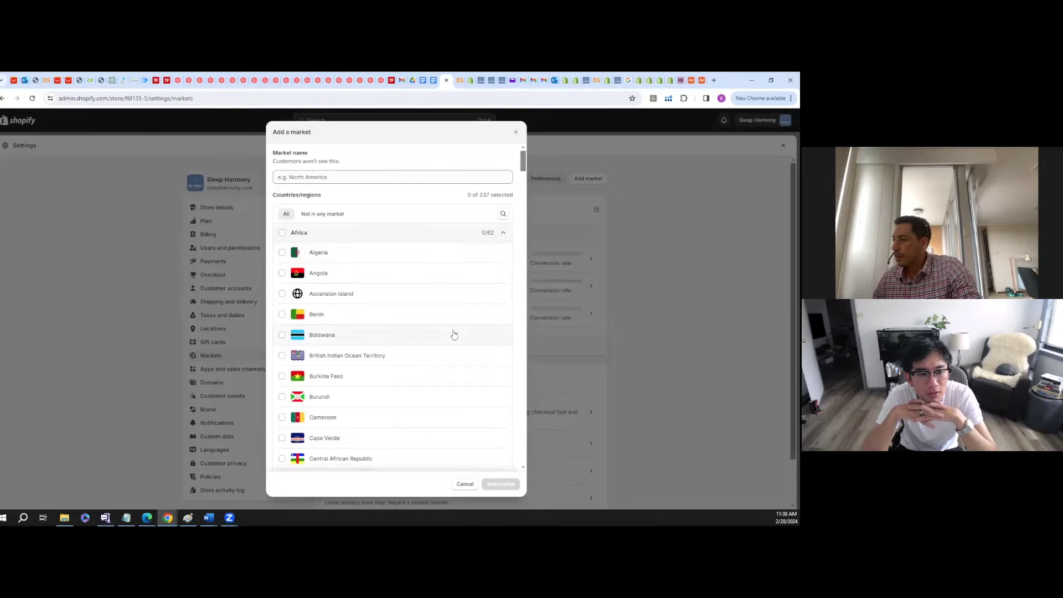
scroll(445, 326, down, 5)
scroll(413, 308, up, 8)
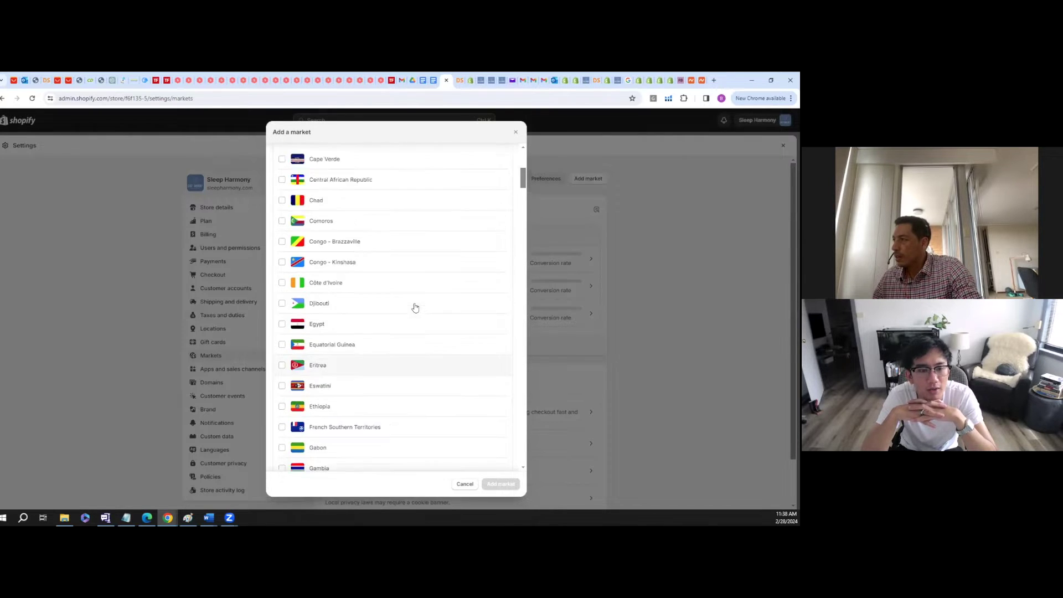
click(327, 217)
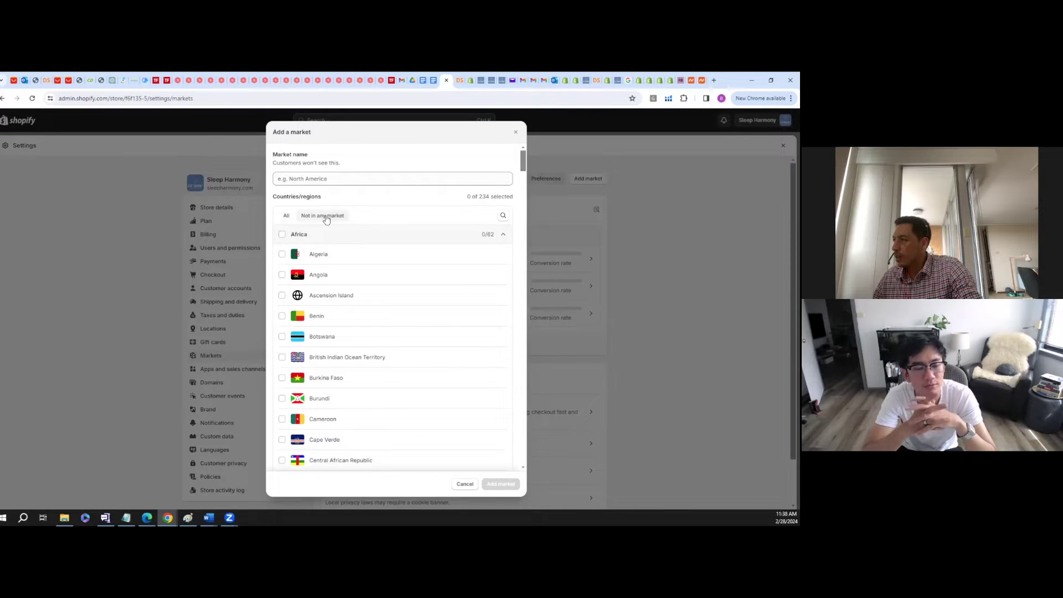
click(284, 217)
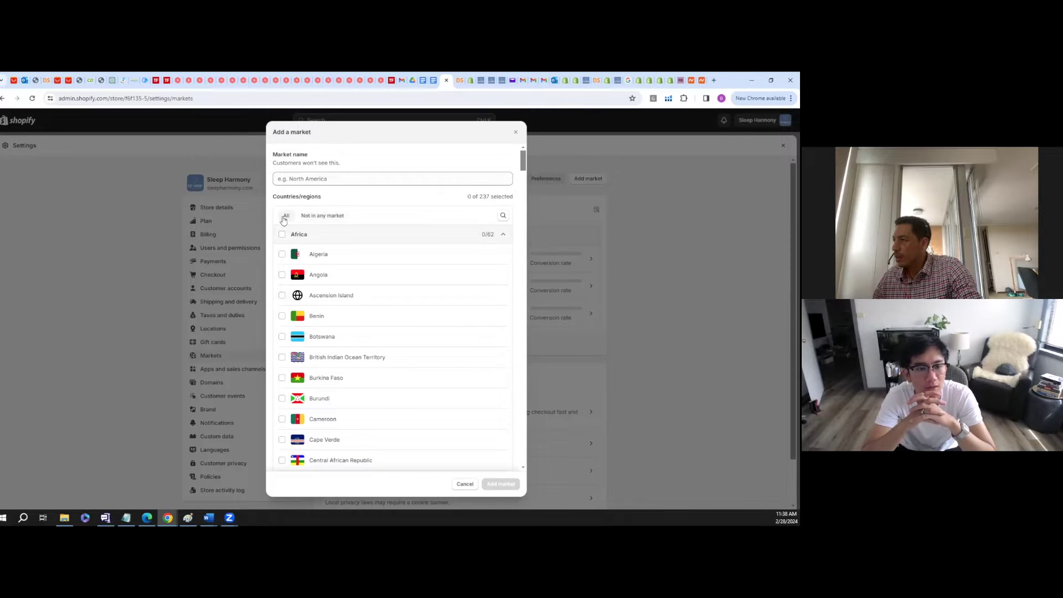
click(320, 221)
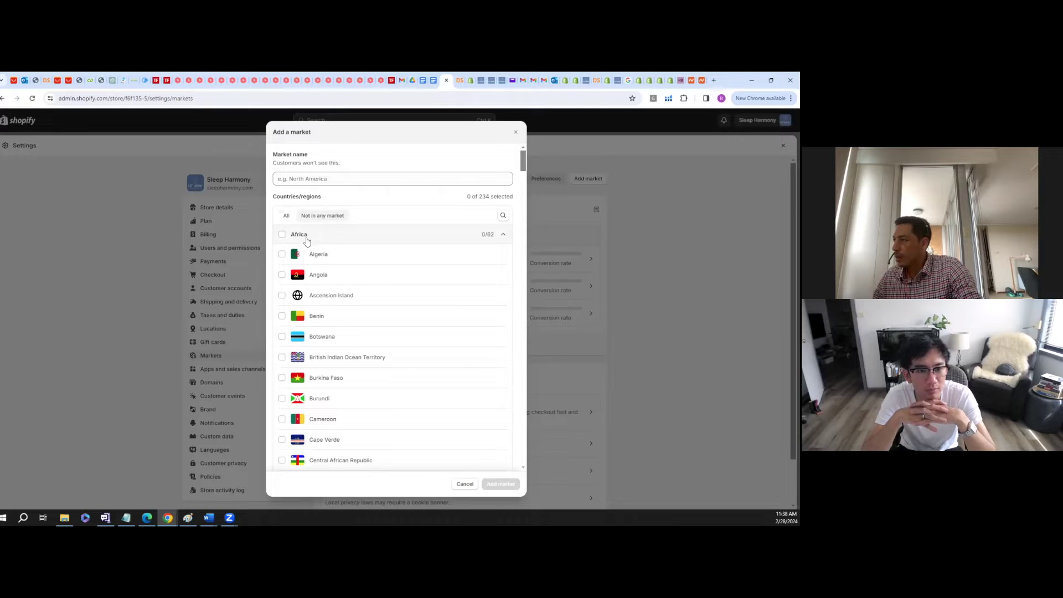
click(282, 235)
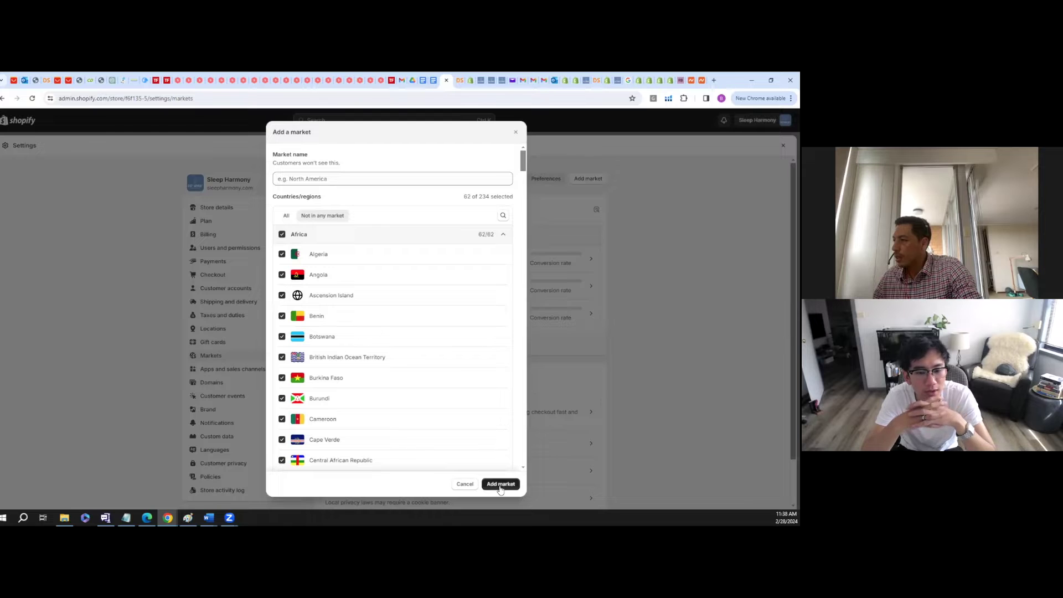
- Select every country in Asia and Europe, collapsing each region's list
scroll(491, 441, down, 20)
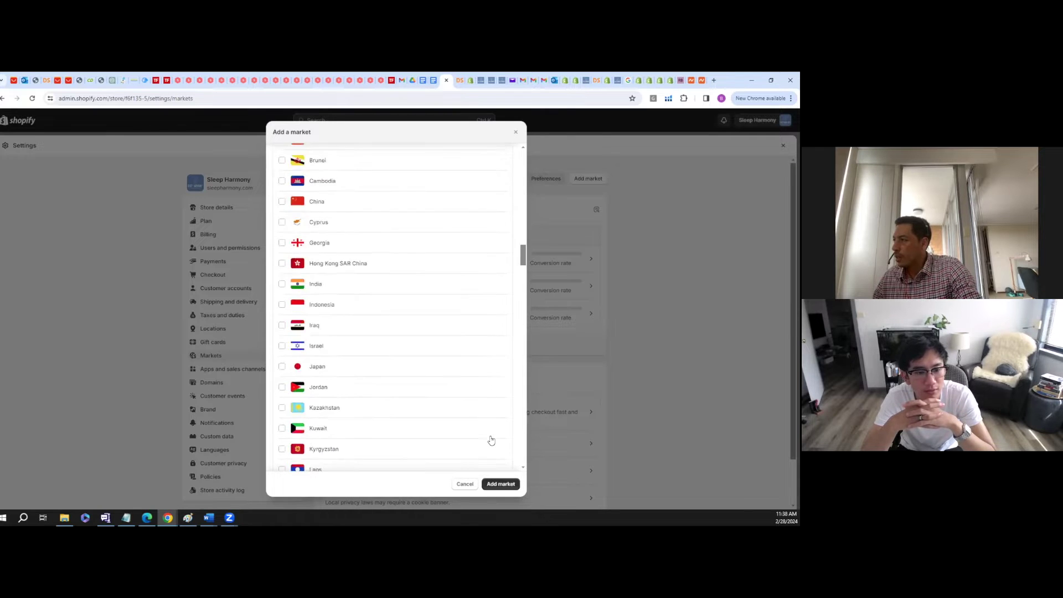
scroll(491, 440, down, 15)
scroll(491, 440, up, 5)
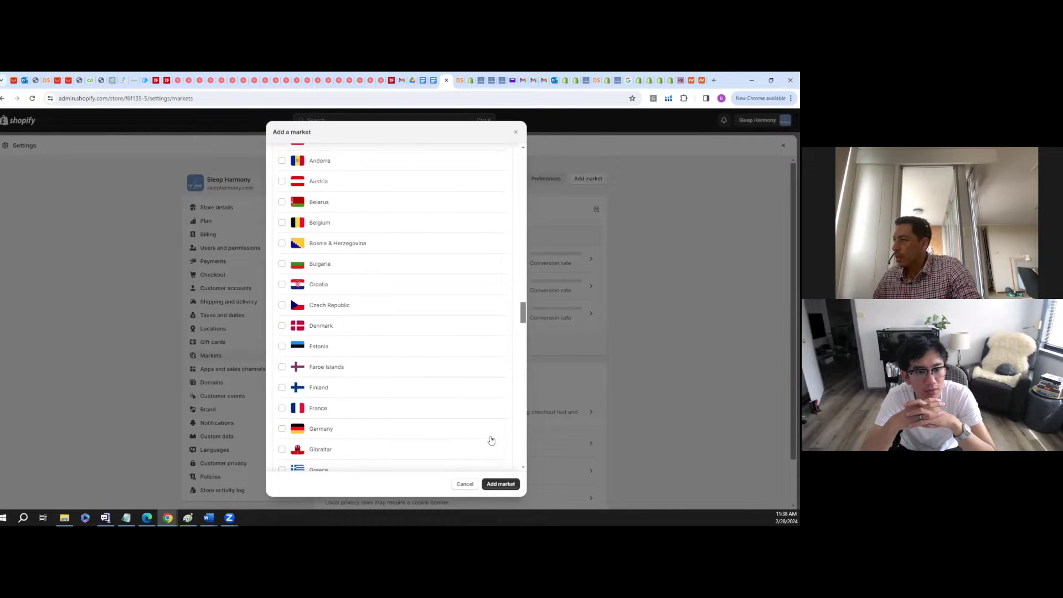
scroll(491, 440, up, 9)
scroll(491, 440, up, 12)
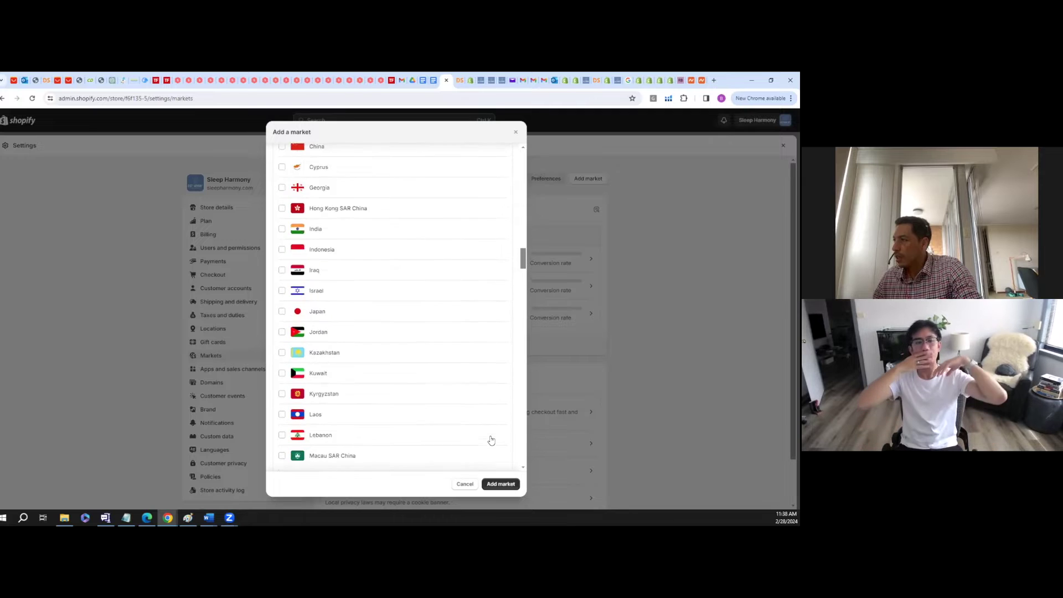
click(421, 396)
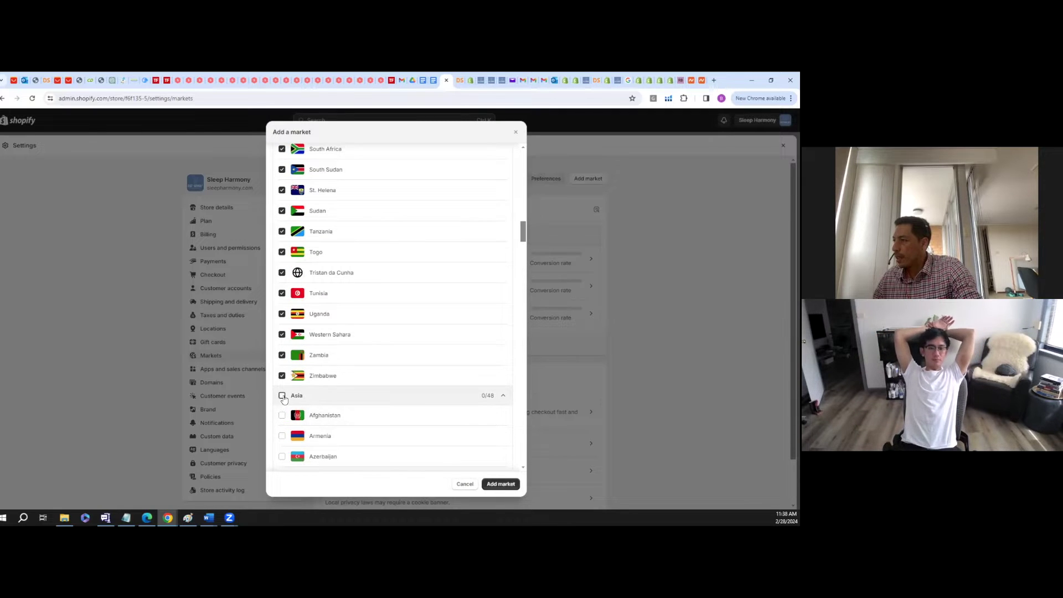
click(387, 395)
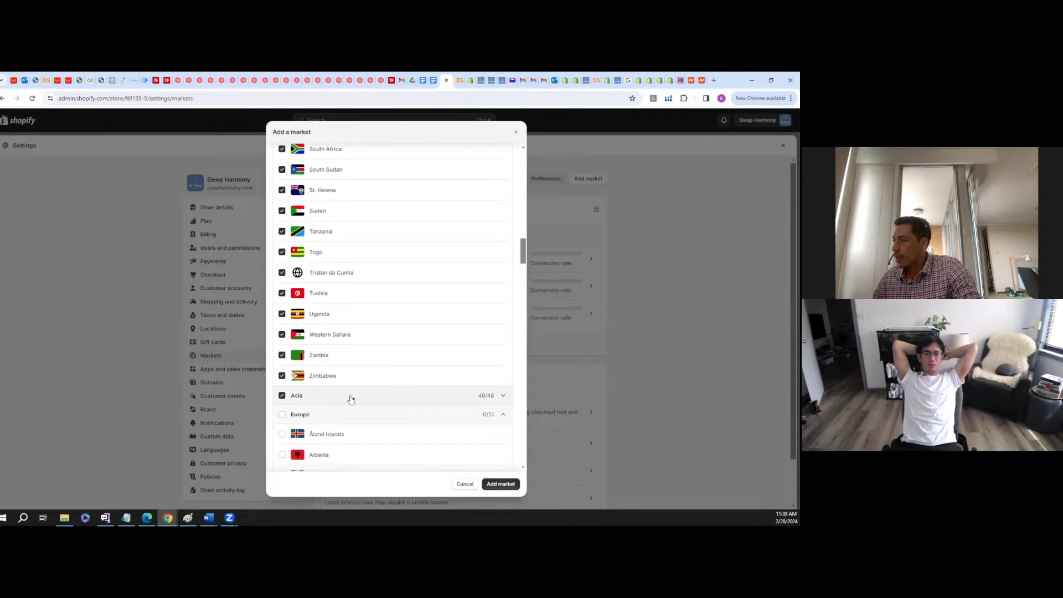
scroll(310, 354, down, 2)
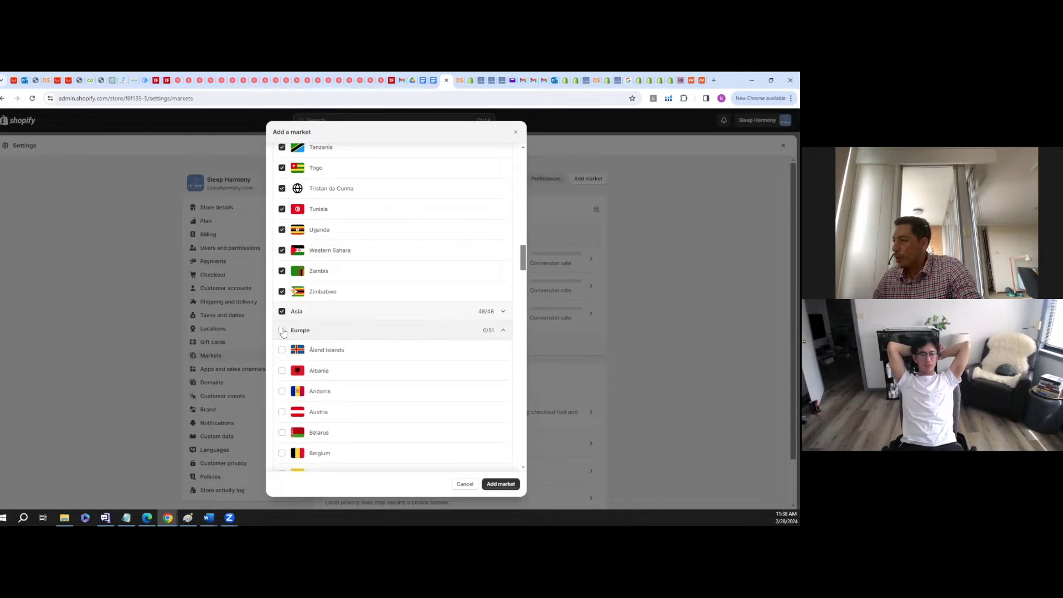
click(282, 330)
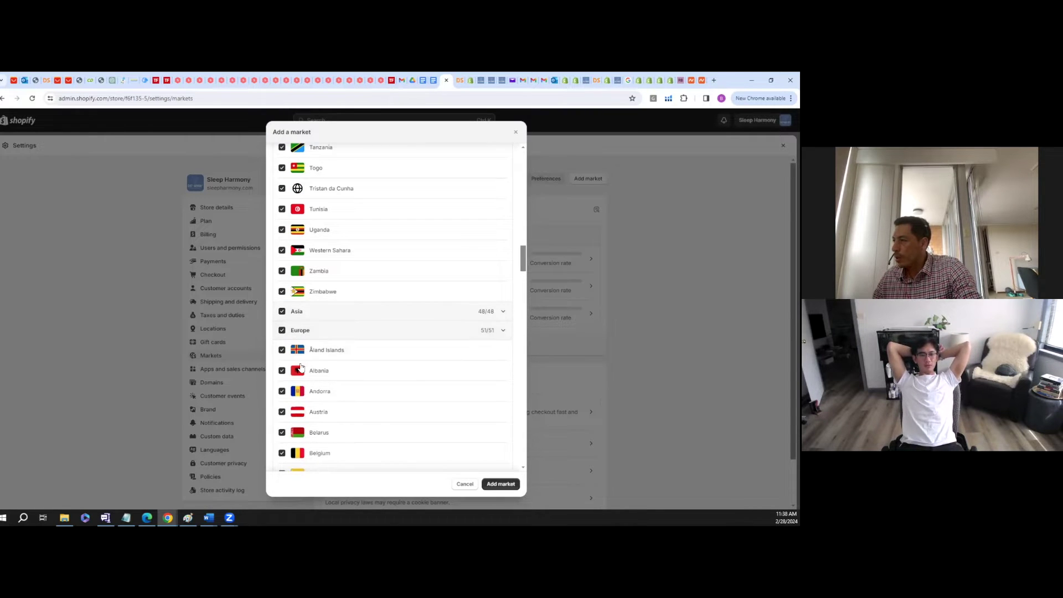
click(463, 333)
- Select North America, Oceania and South America, collapsing every region list including Africa
scroll(387, 310, down, 2)
click(281, 266)
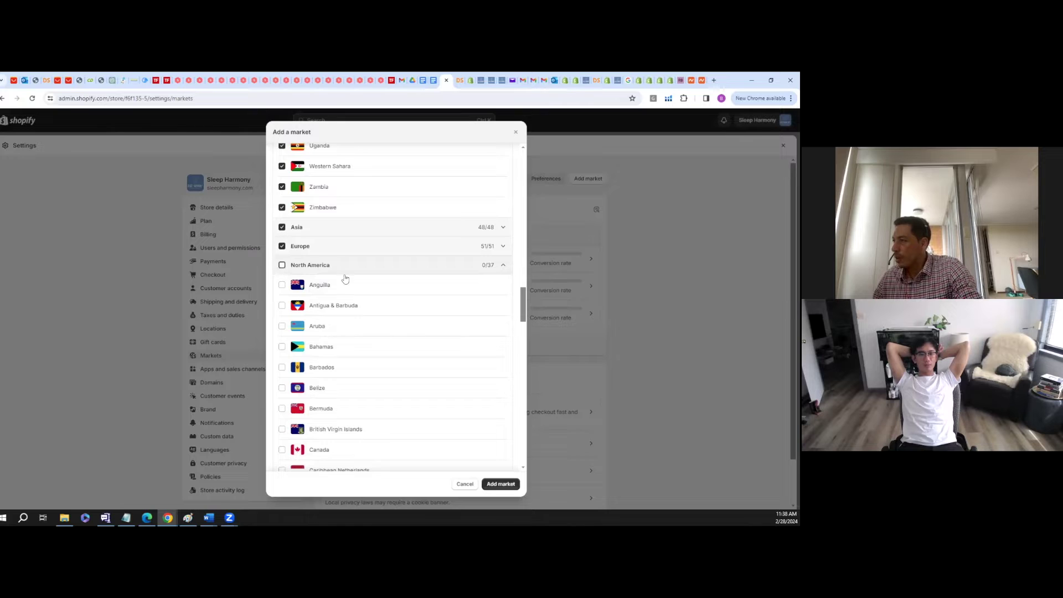
click(503, 268)
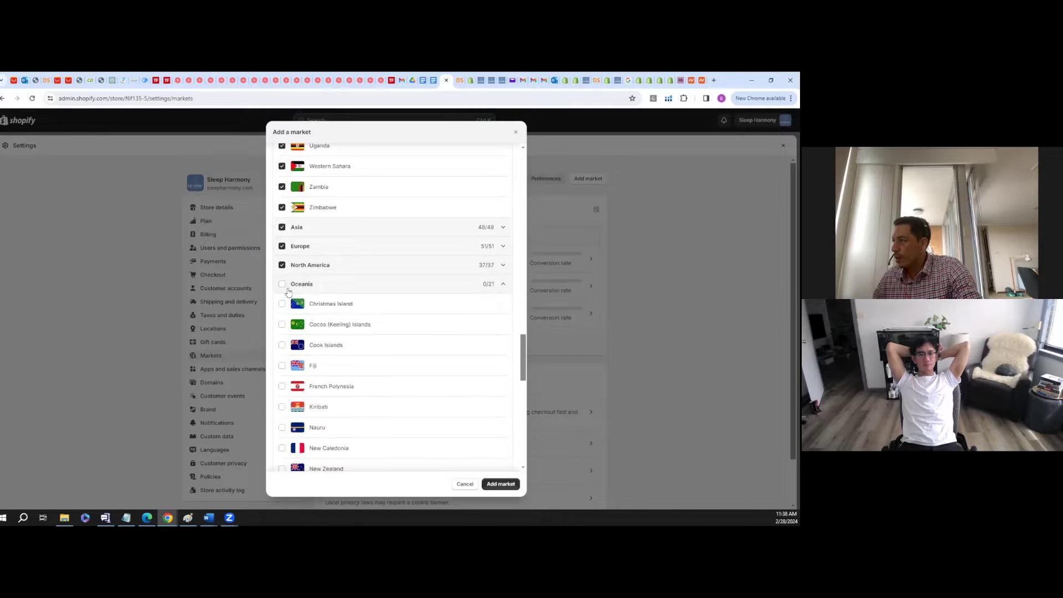
click(282, 285)
click(503, 284)
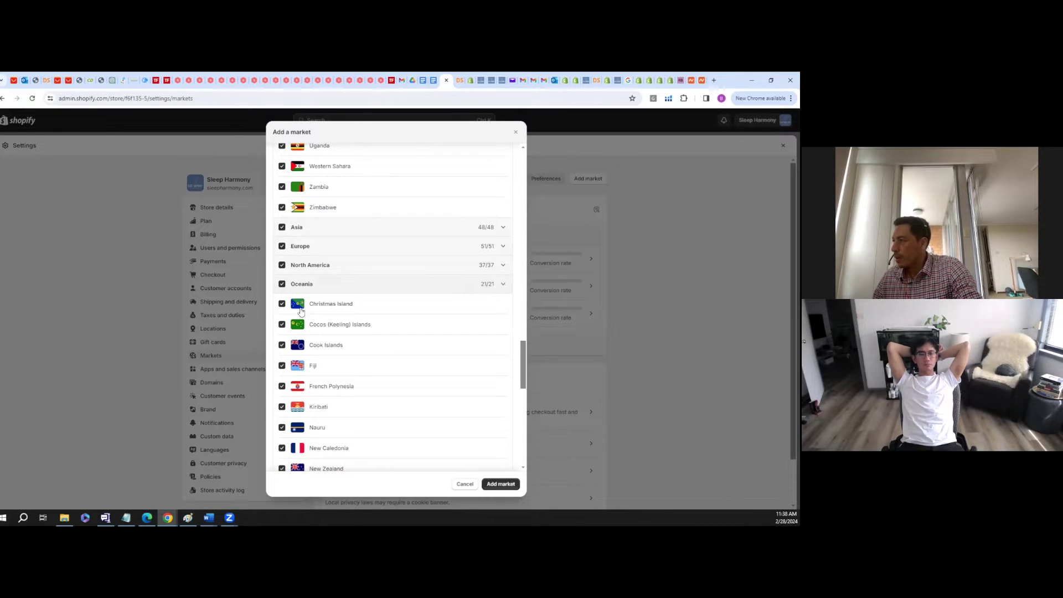
click(283, 304)
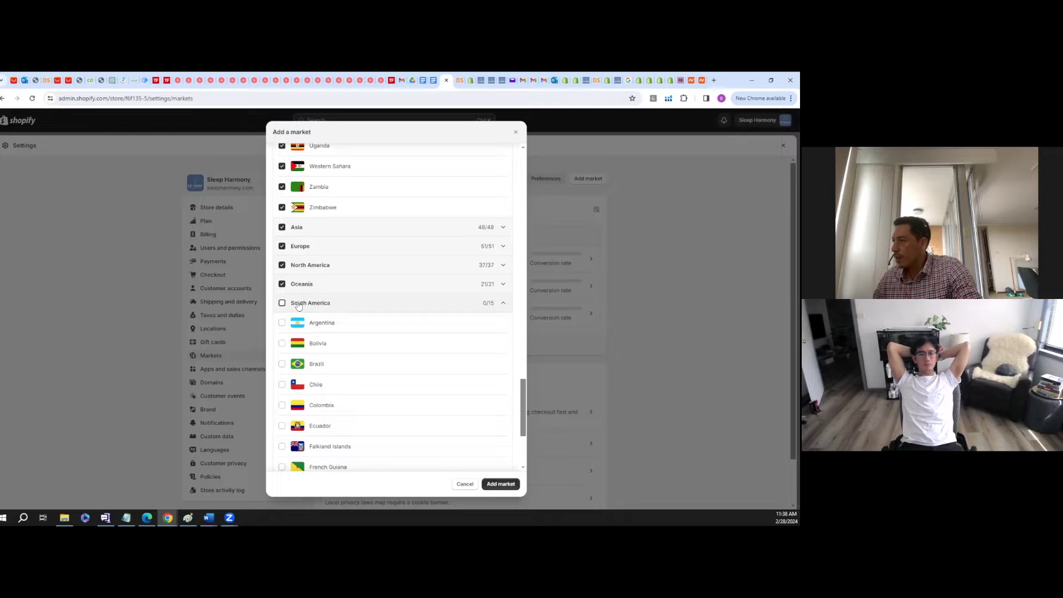
click(504, 303)
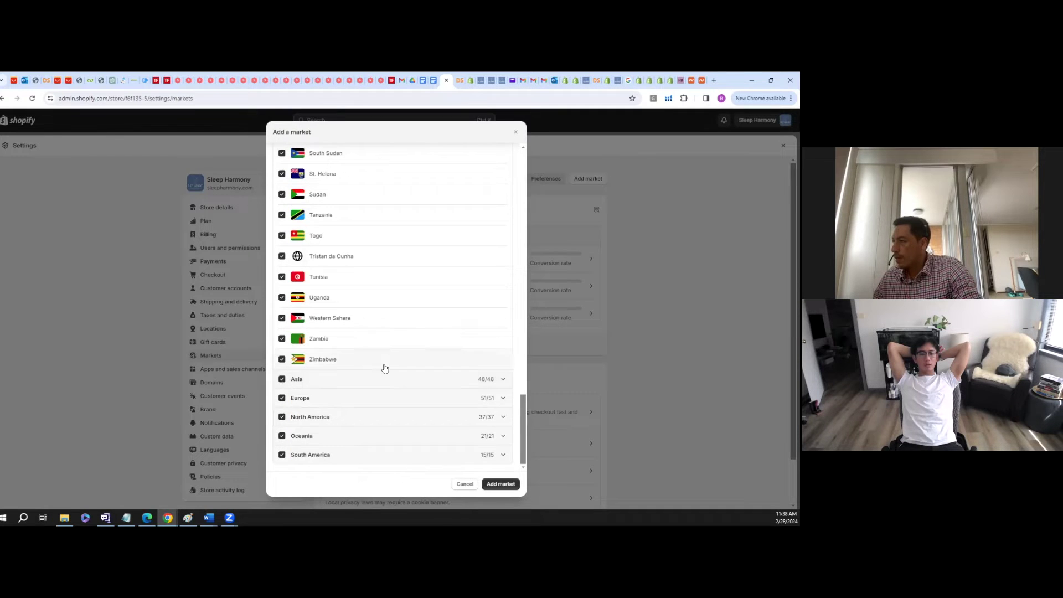
scroll(384, 368, up, 20)
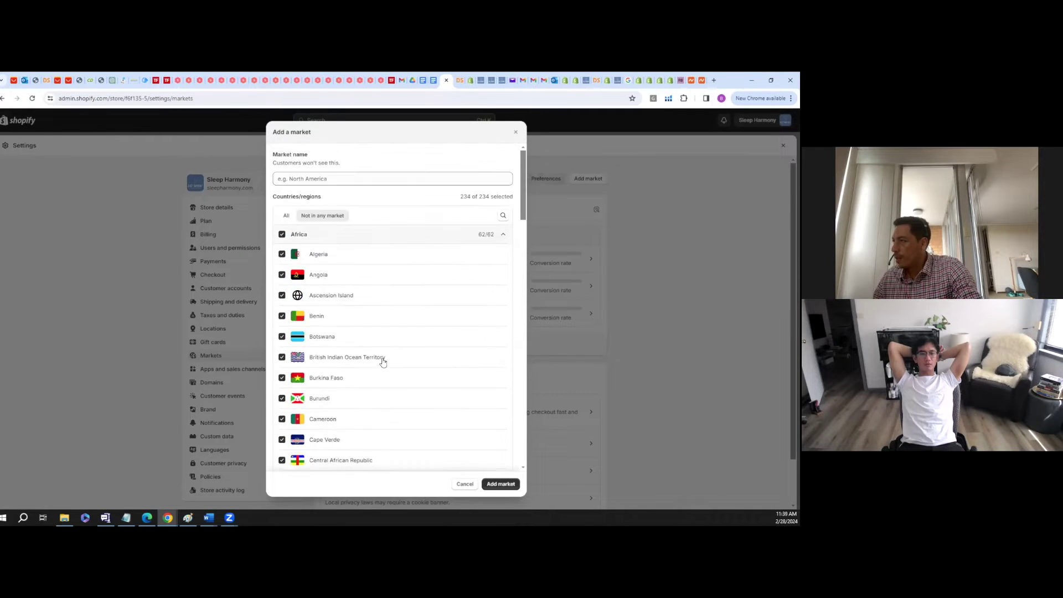
click(501, 234)
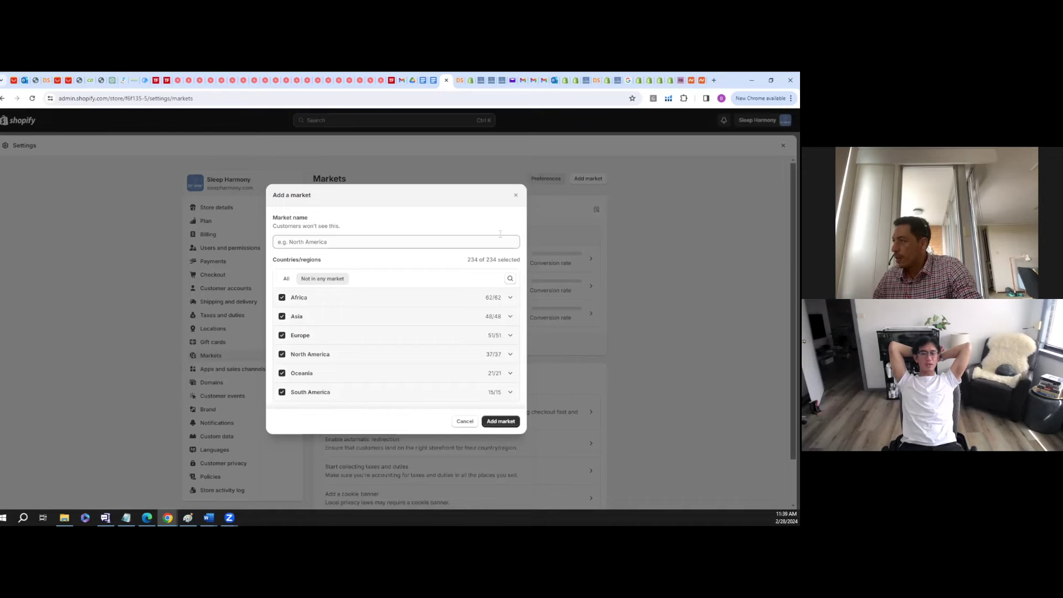
- Name the new market 'International' and add it
click(500, 422)
click(325, 237)
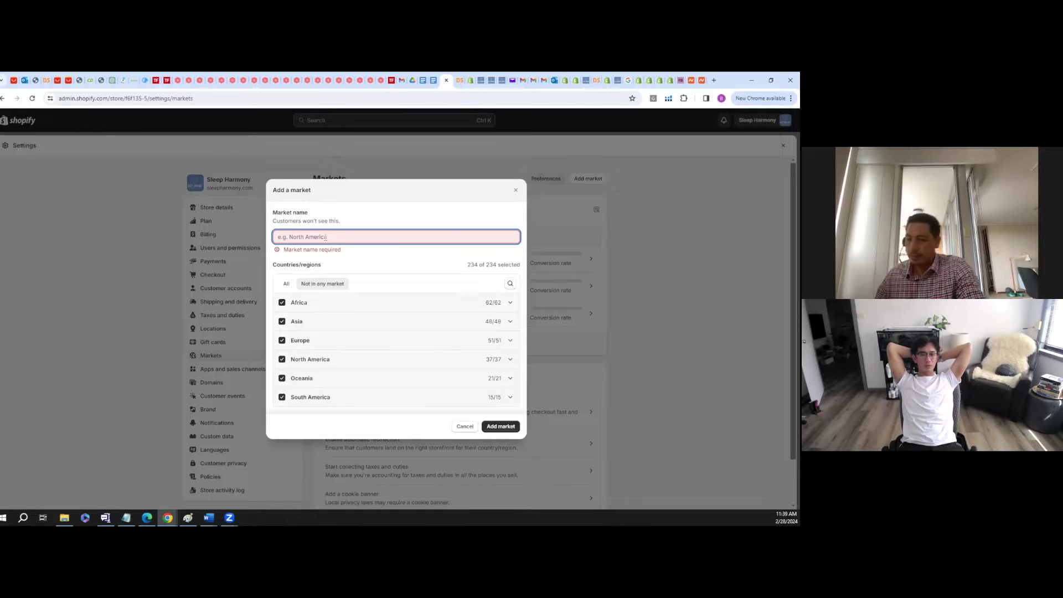
text(Inter)
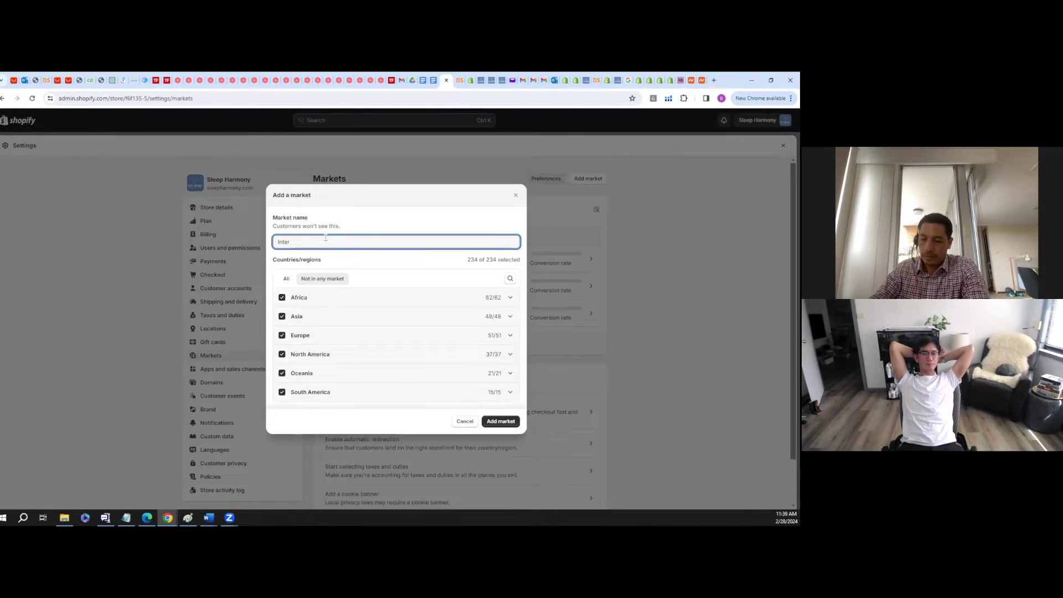
text(national)
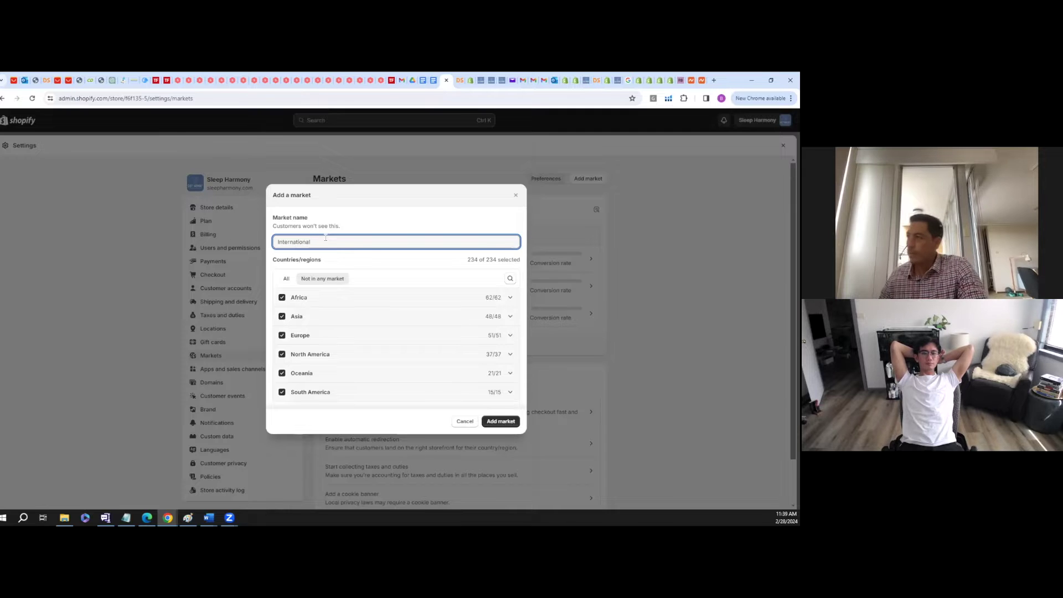
click(498, 422)
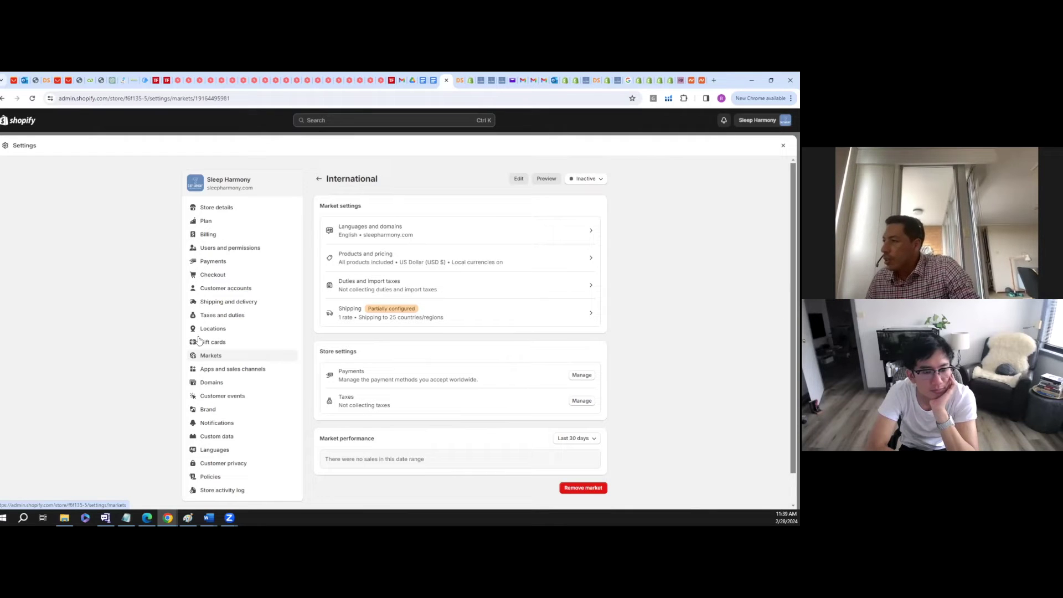
click(209, 306)
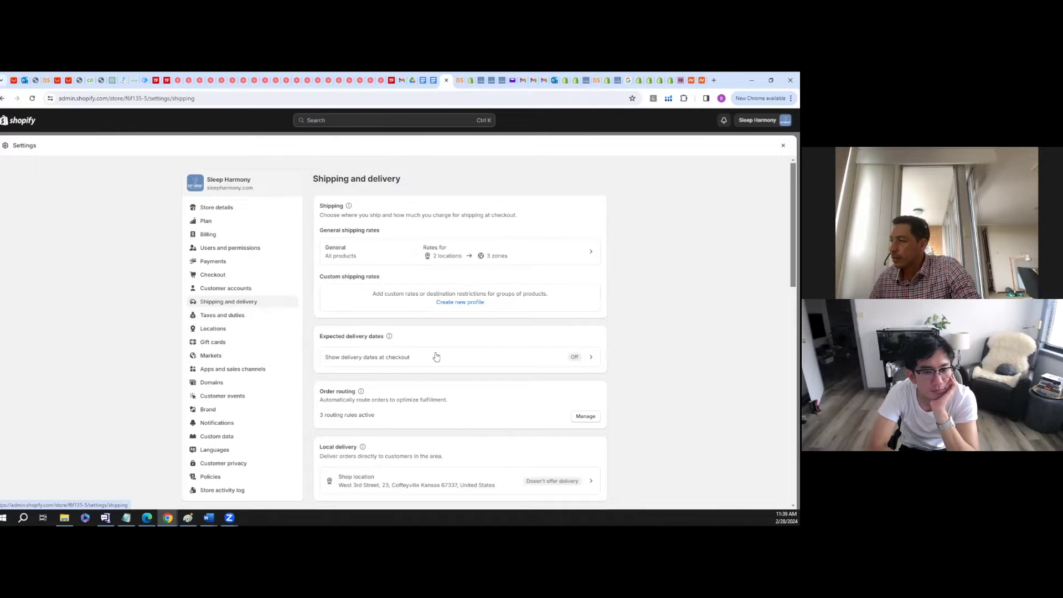
scroll(512, 388, down, 1)
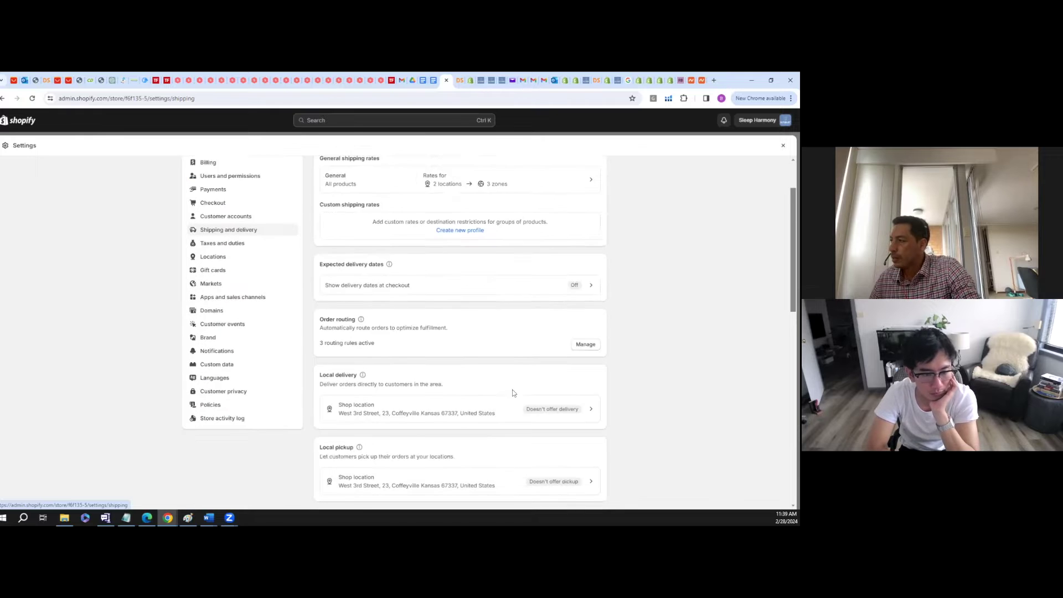
scroll(513, 391, down, 2)
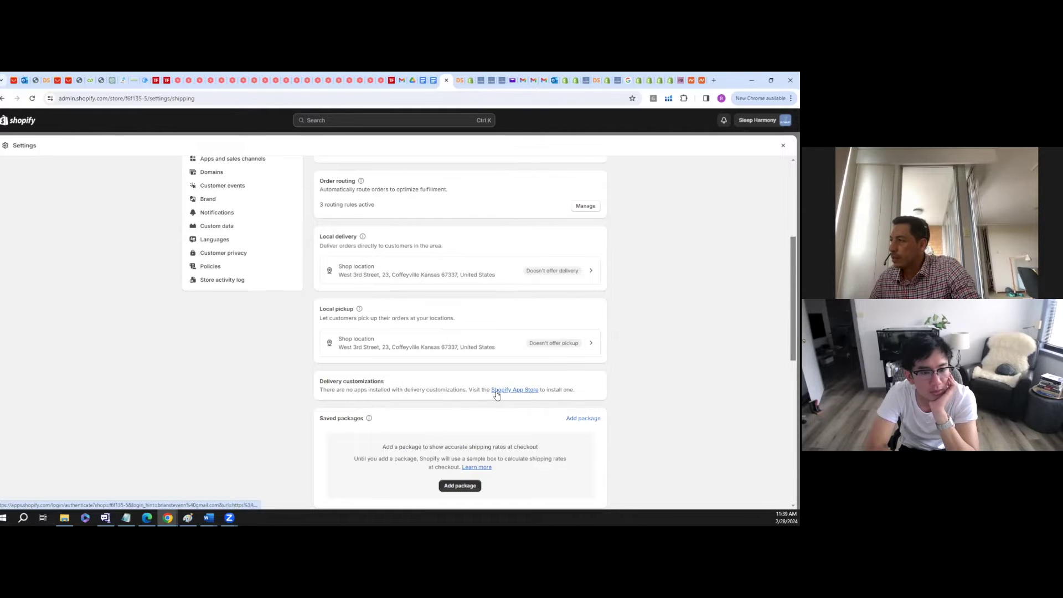
scroll(496, 395, down, 3)
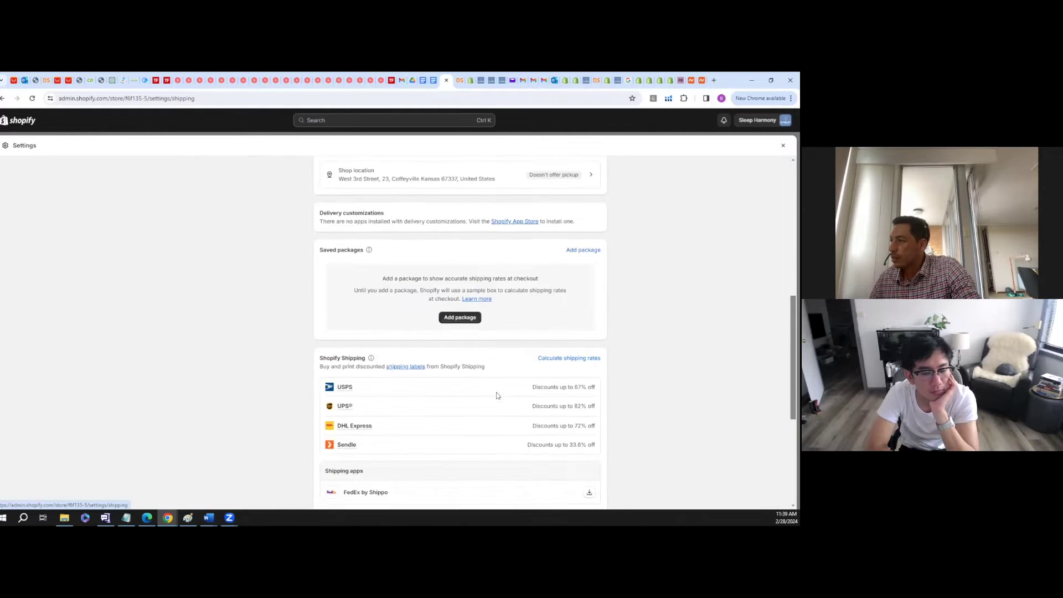
scroll(497, 395, down, 1)
scroll(497, 395, down, 1)
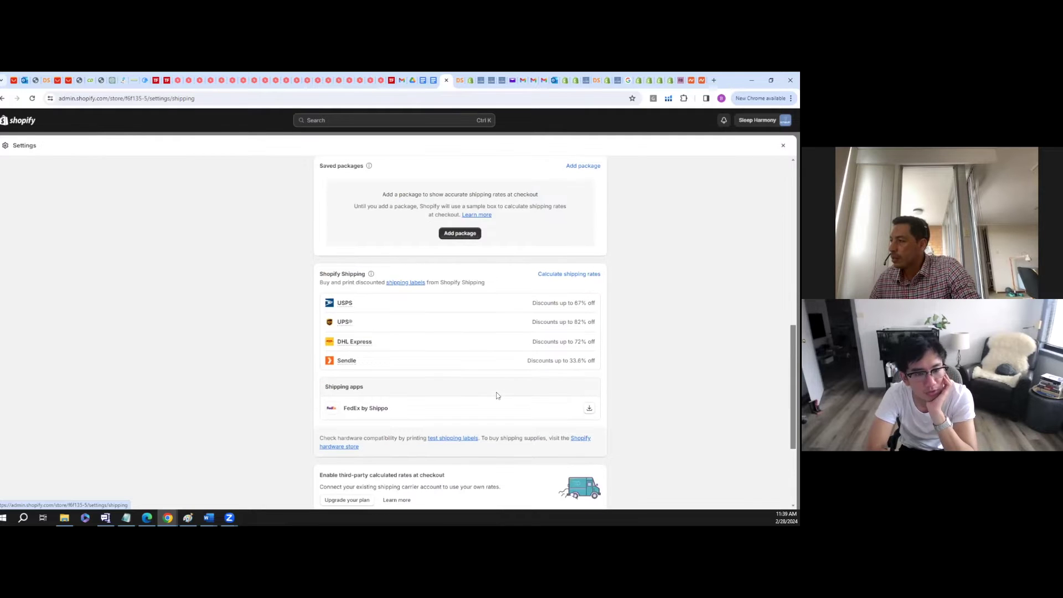
scroll(496, 395, up, 10)
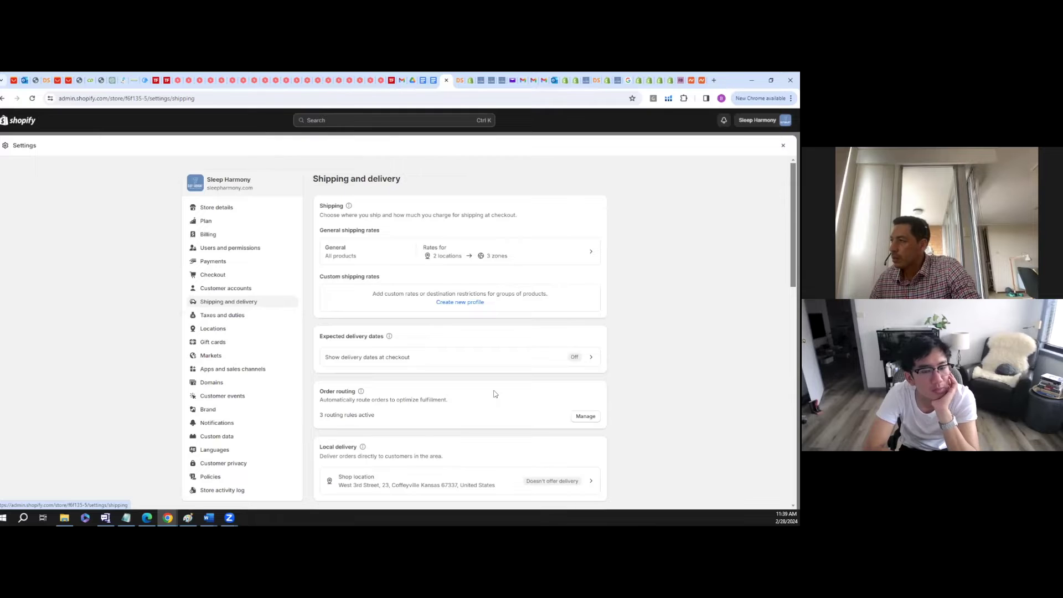
click(566, 251)
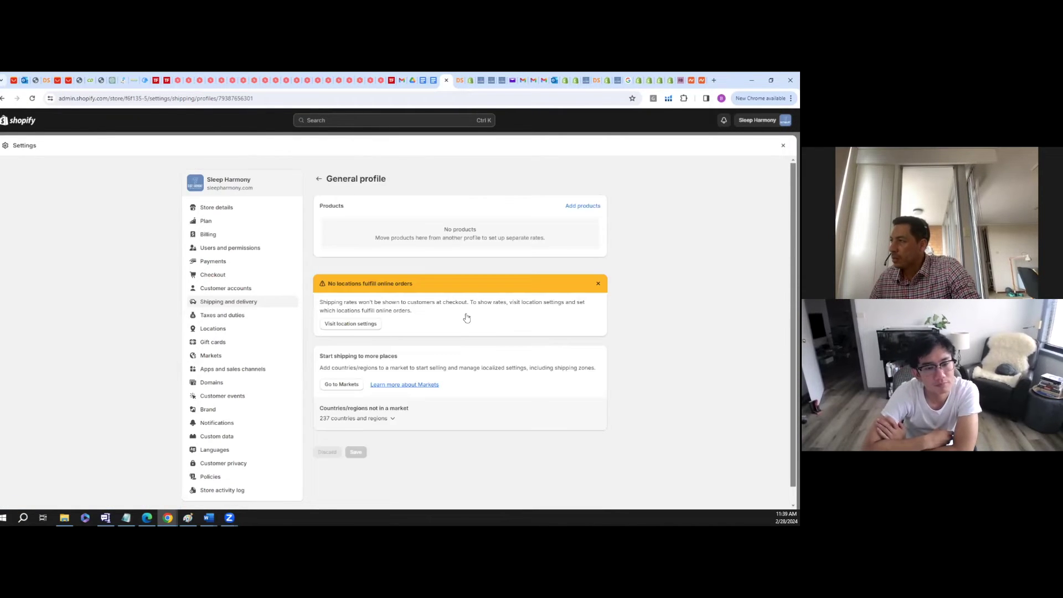
- Delete the australia and International shipping zones from the General profile
scroll(467, 318, down, 1)
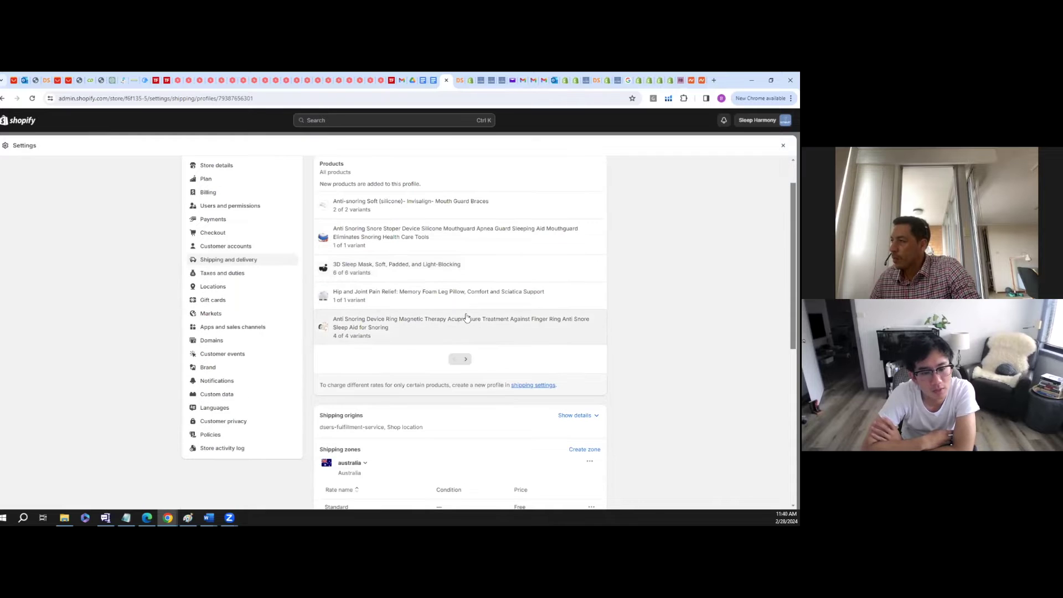
scroll(467, 317, down, 3)
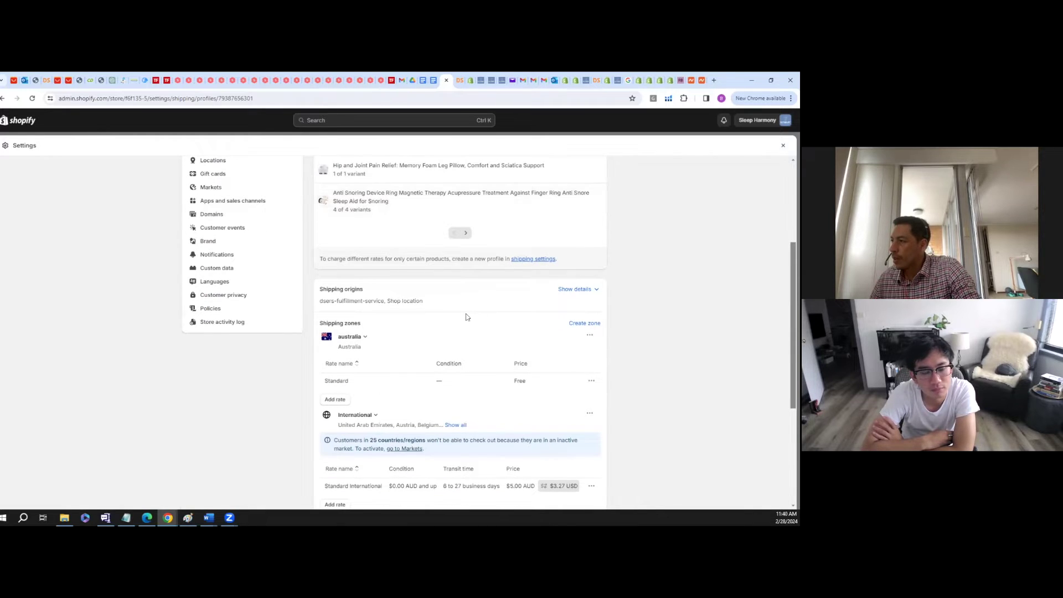
scroll(465, 317, down, 2)
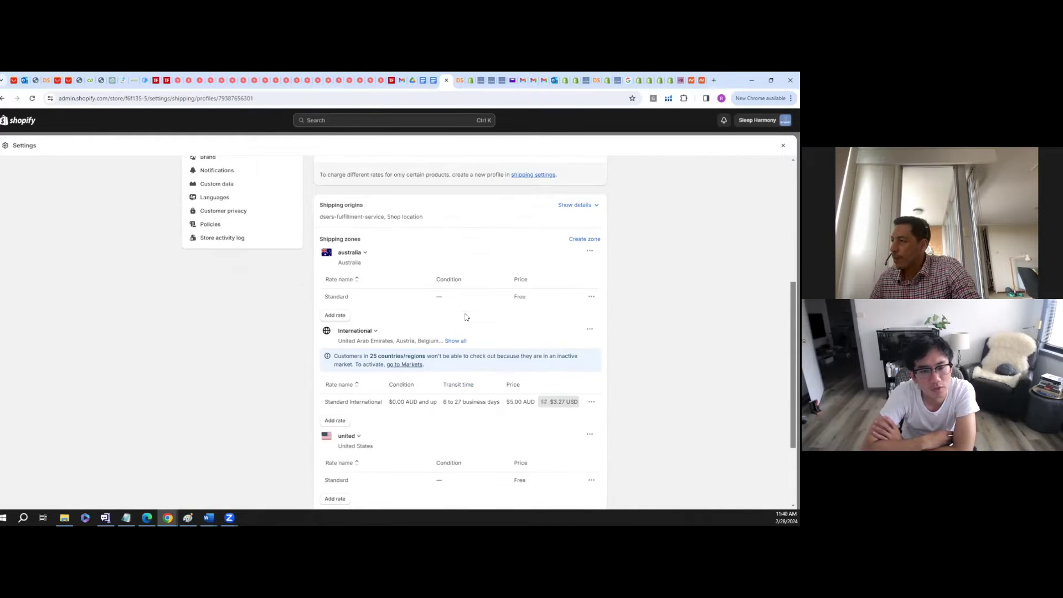
click(589, 252)
click(574, 282)
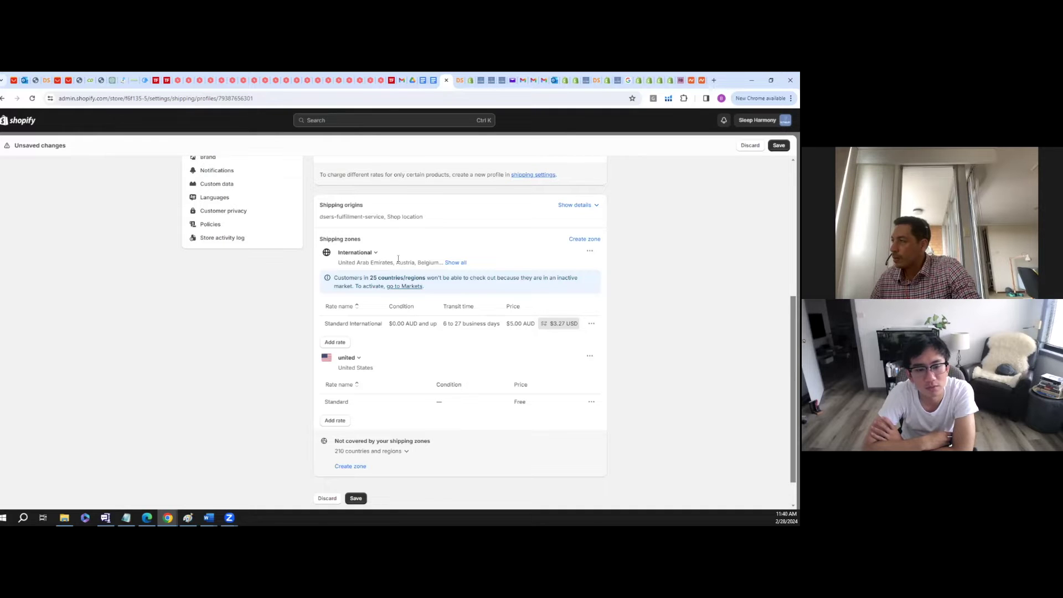
click(590, 251)
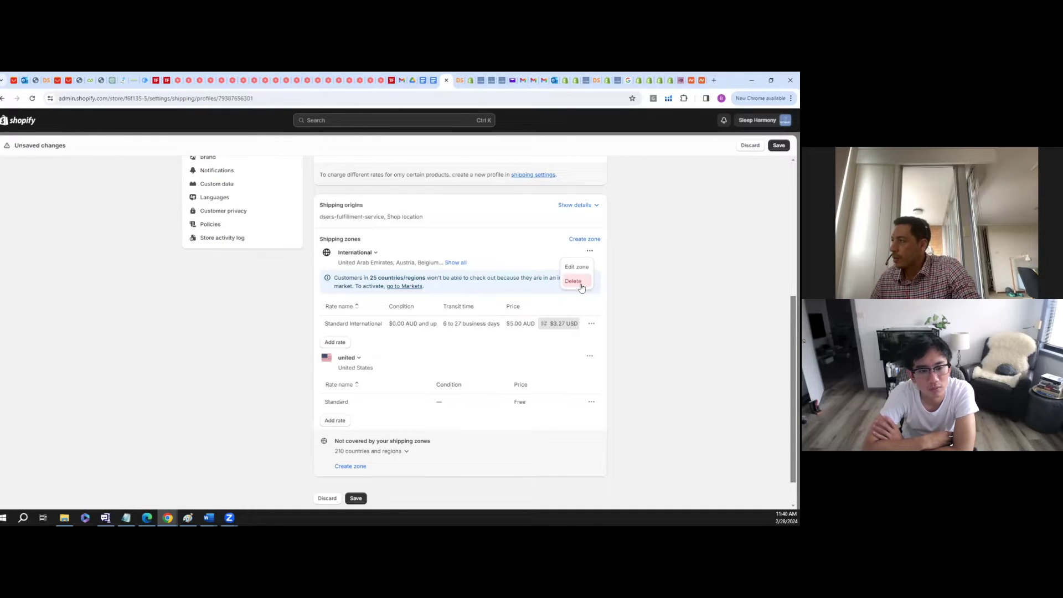
click(579, 284)
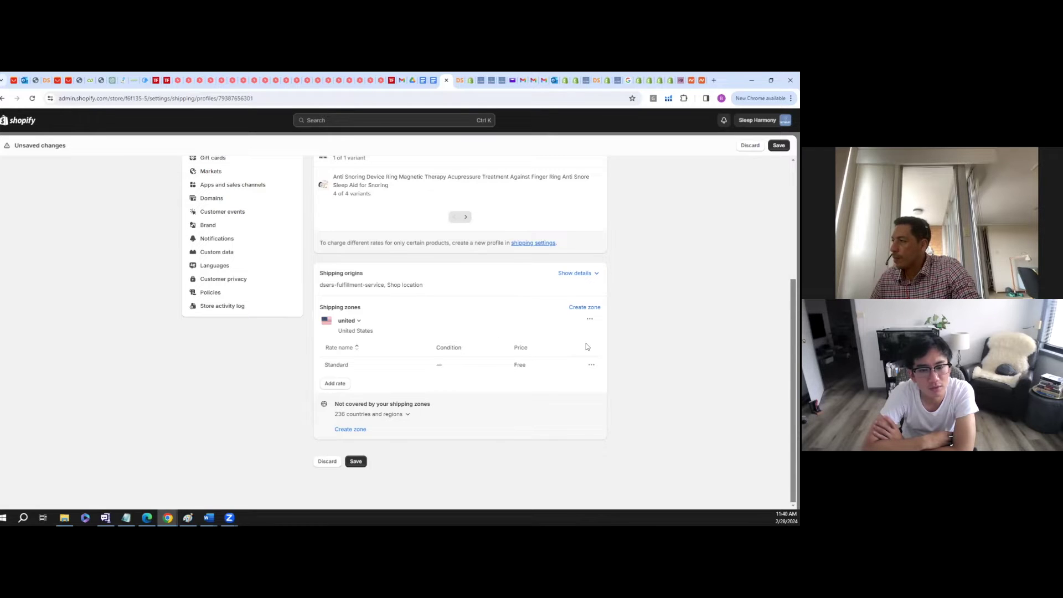
click(597, 274)
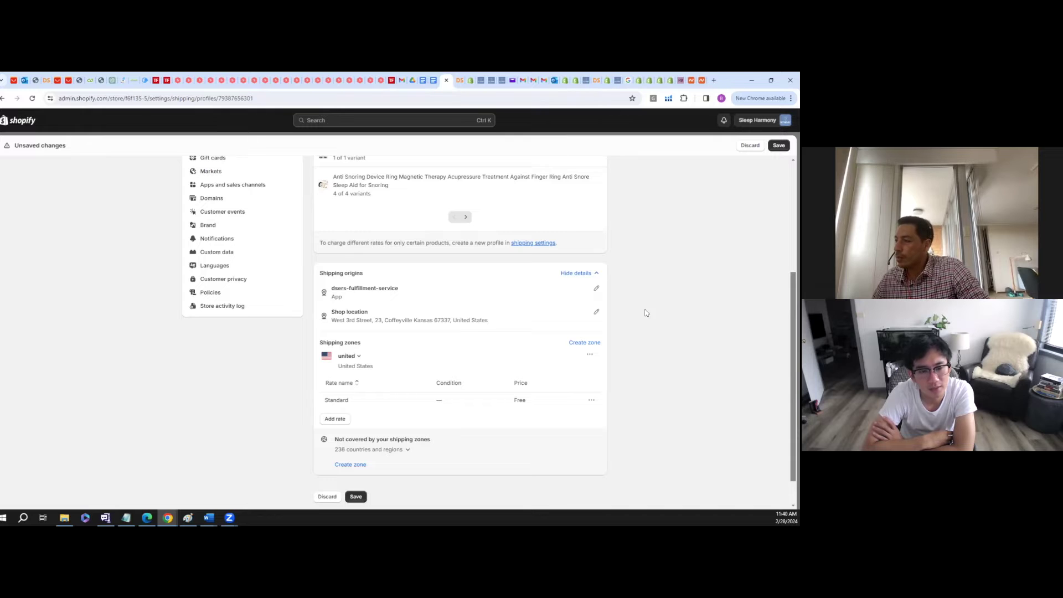
- Remove rates for the Shop location, leaving dsers-fulfillment-service as the only shipping origin
click(590, 355)
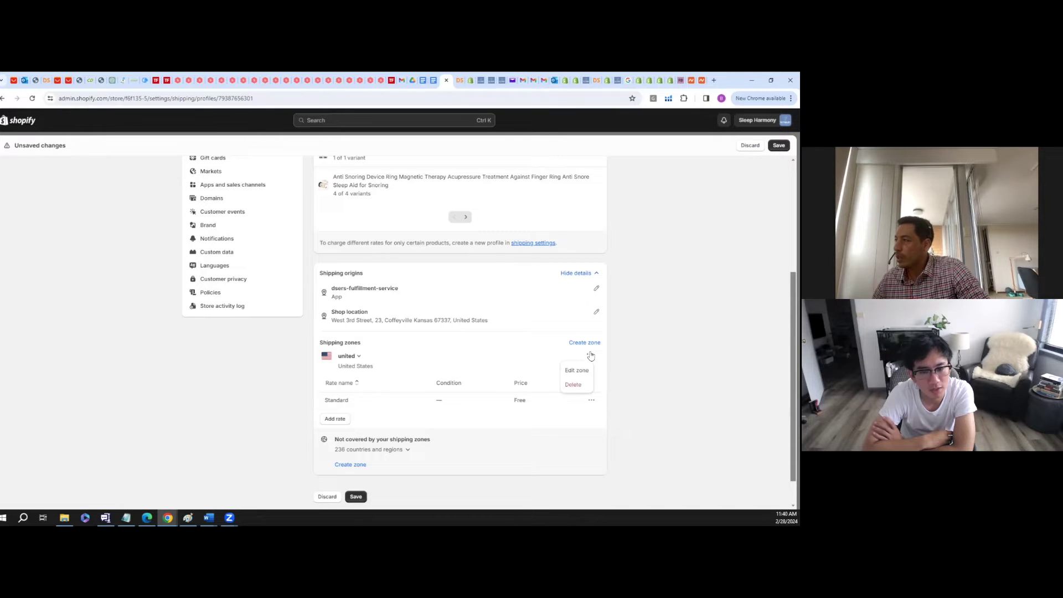
click(644, 371)
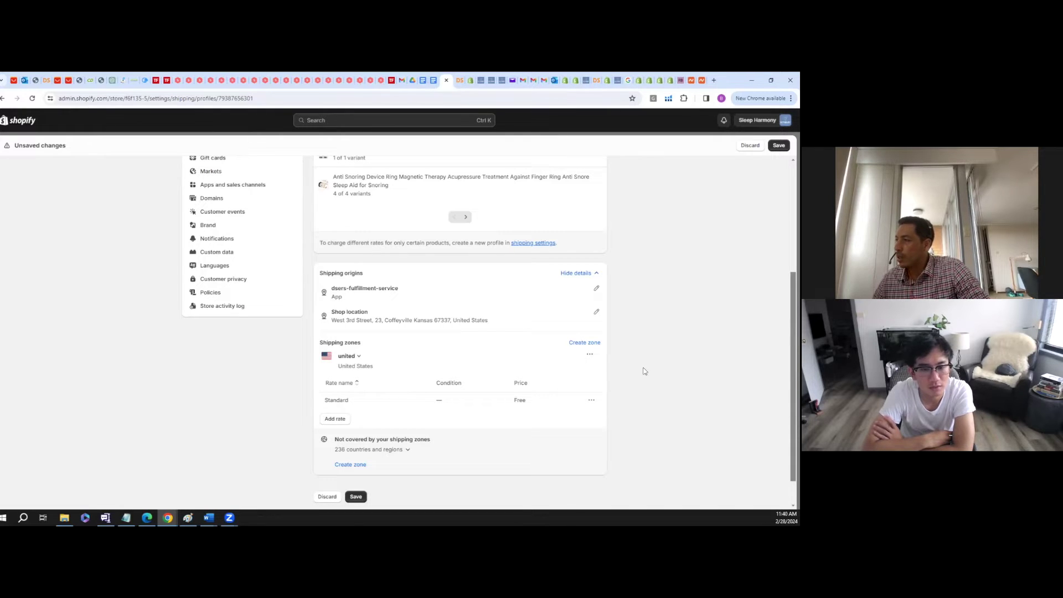
scroll(651, 340, up, 3)
scroll(651, 341, down, 3)
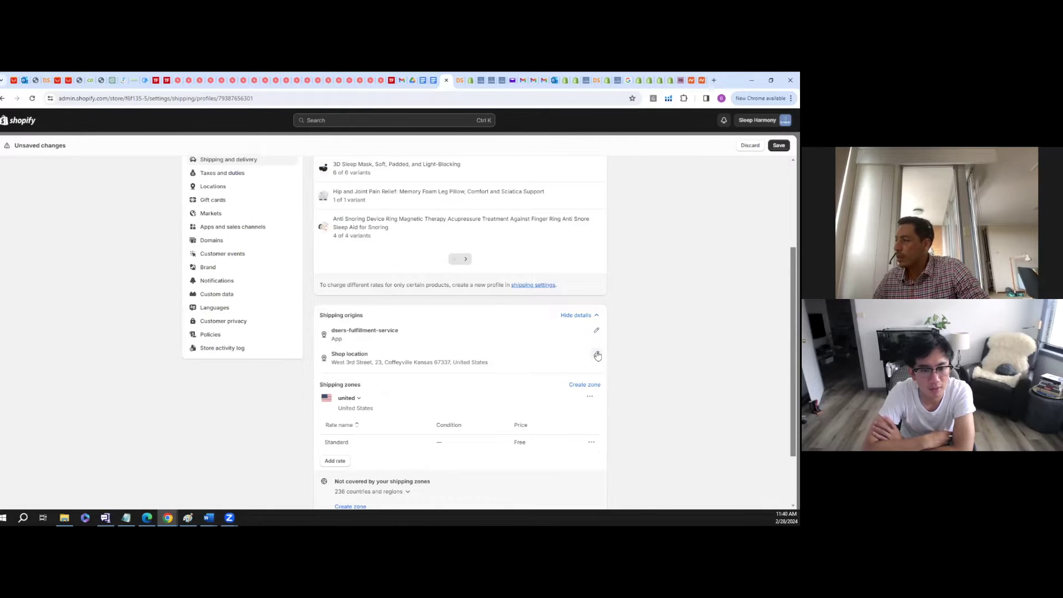
click(597, 354)
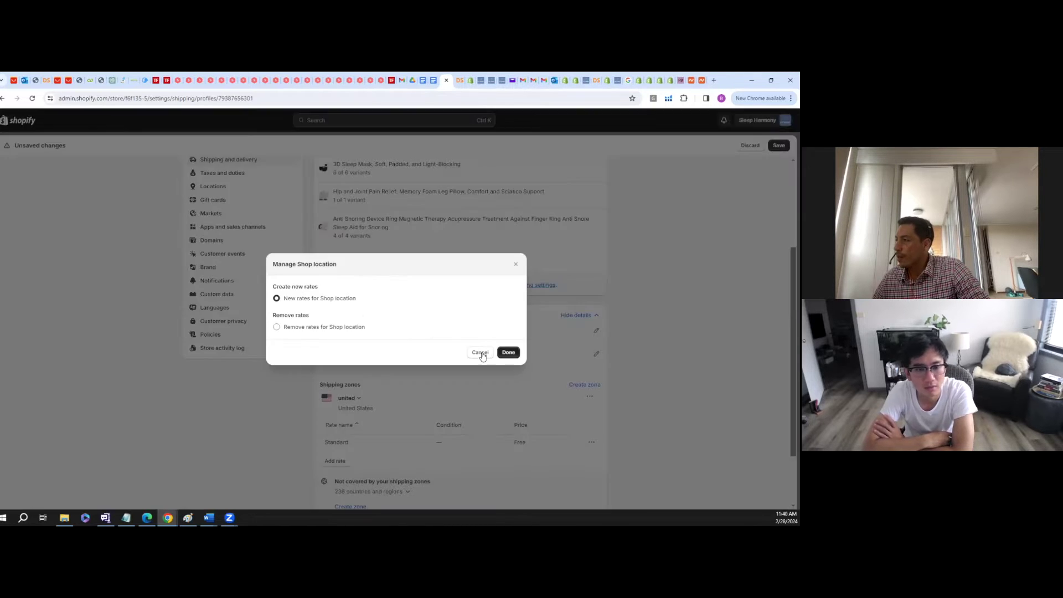
click(323, 327)
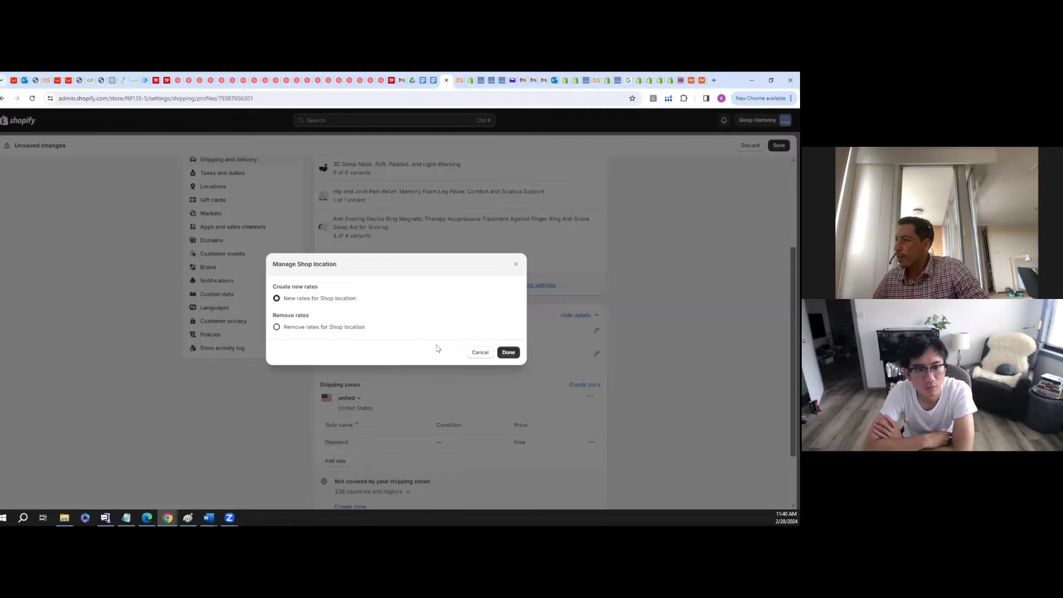
click(509, 353)
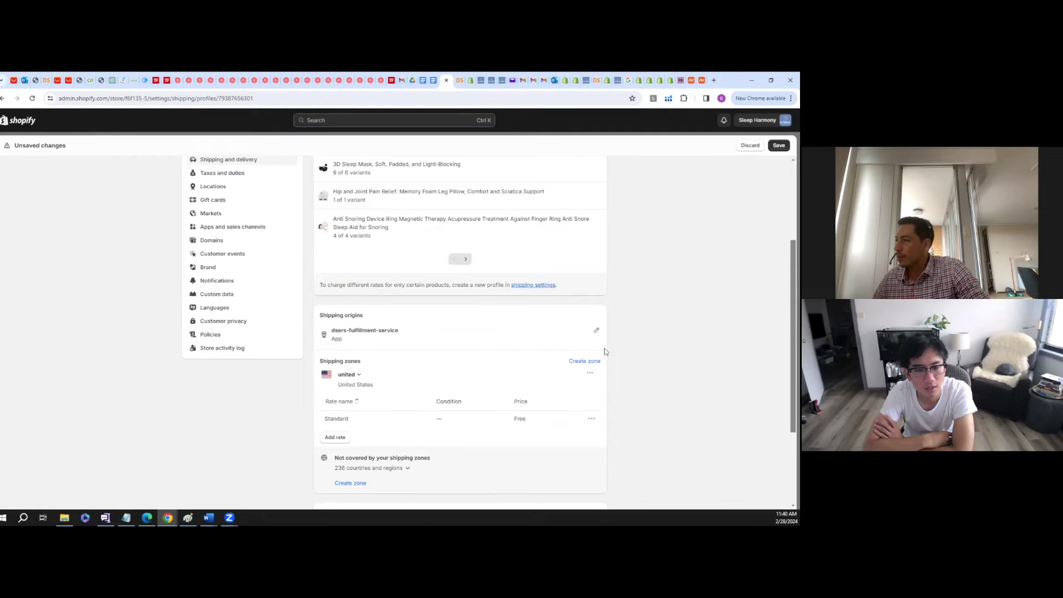
- Start a new flat rate for the united zone, keeping Custom as the rate type
click(590, 374)
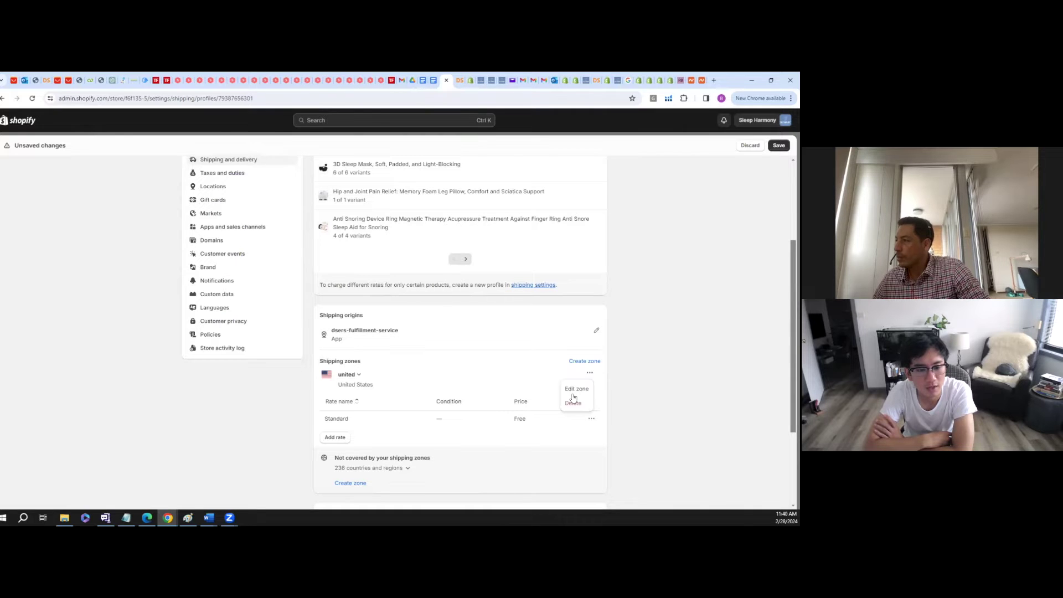
click(631, 404)
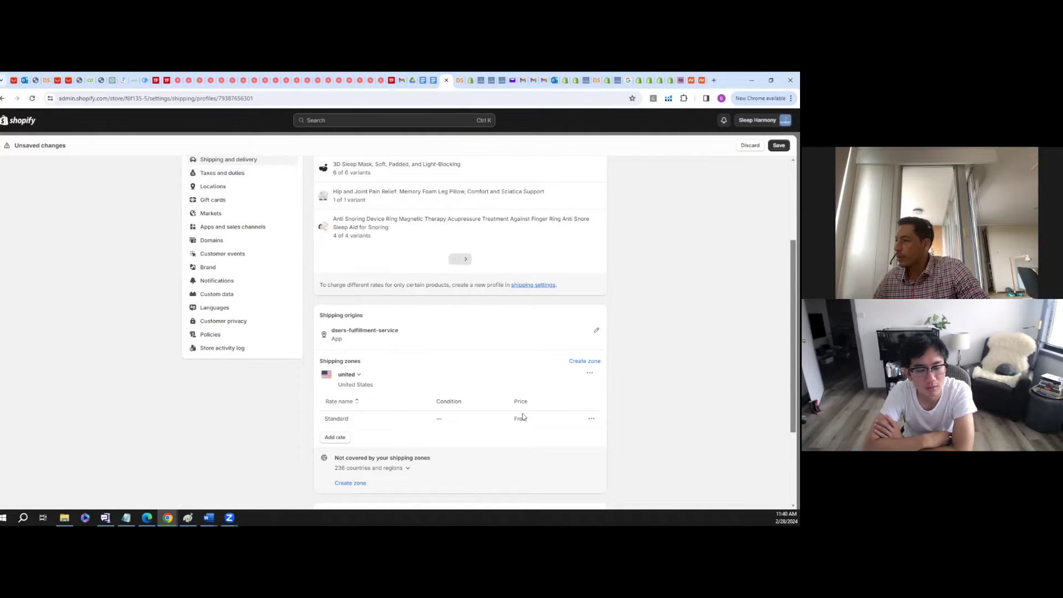
click(335, 437)
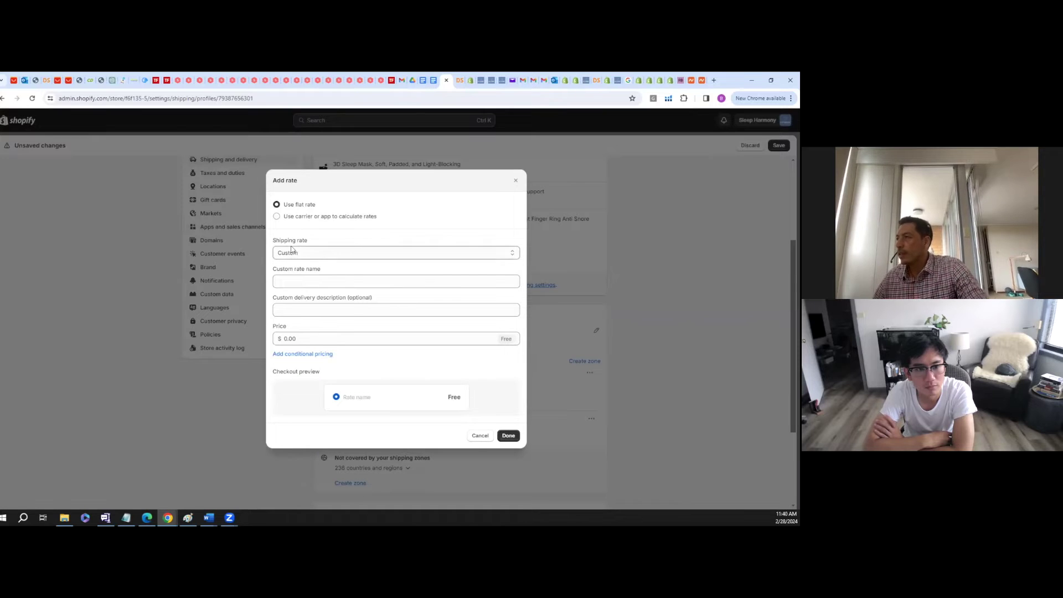
click(285, 219)
click(278, 283)
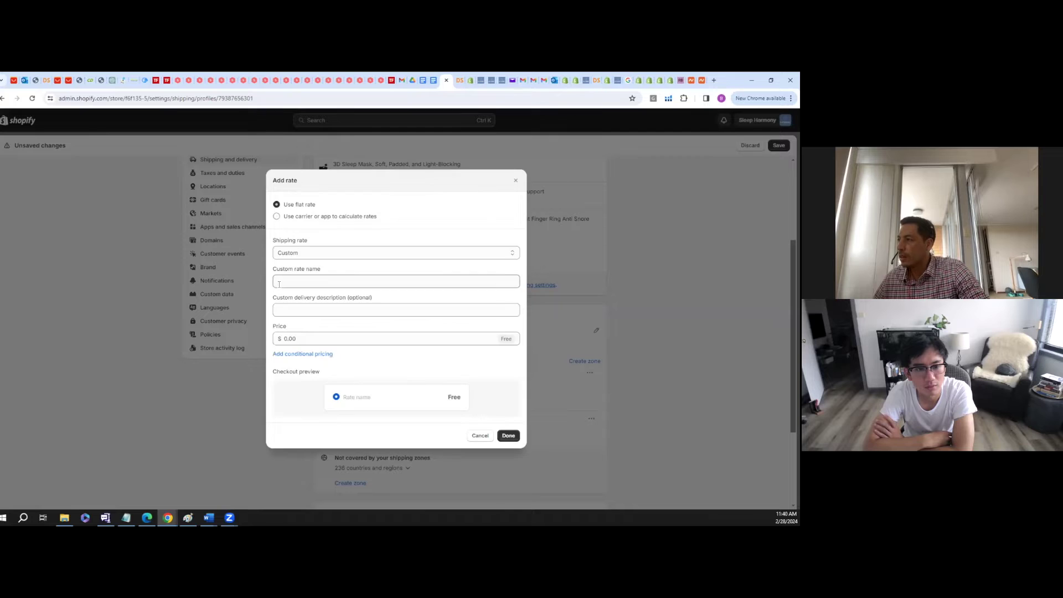
click(349, 253)
click(349, 253)
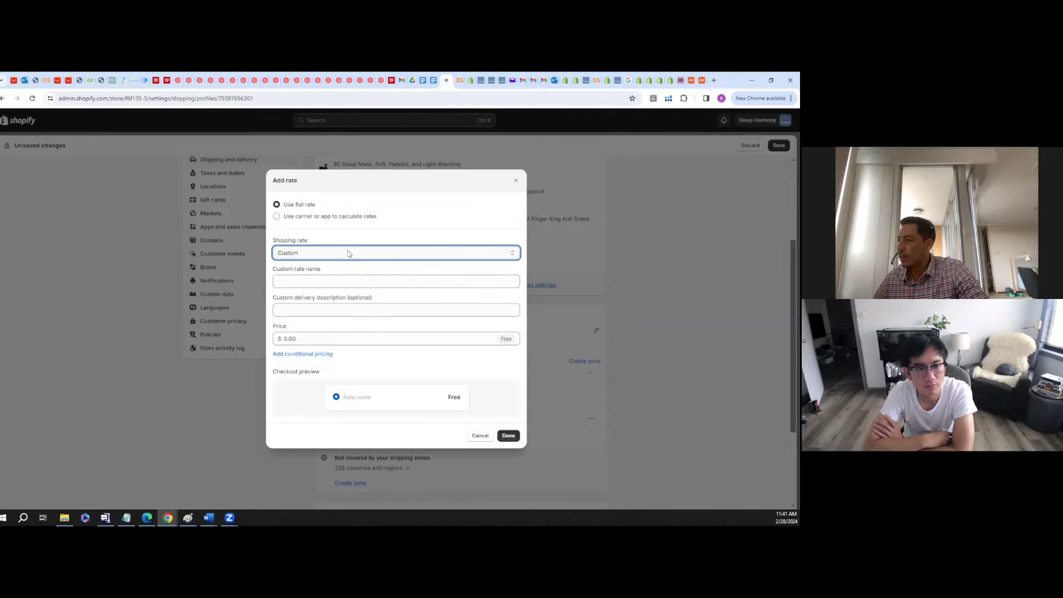
click(345, 281)
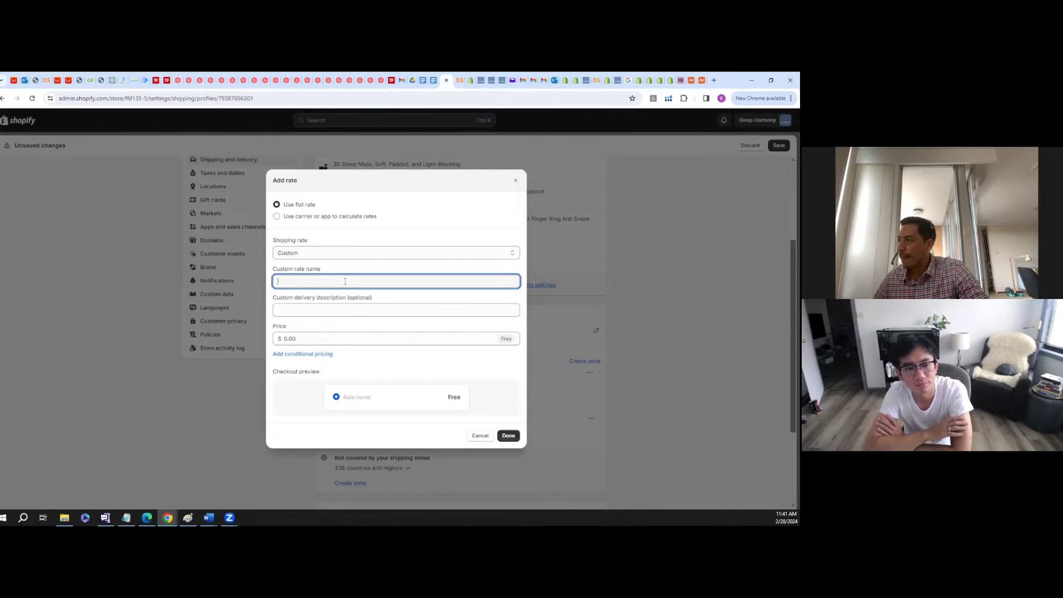
click(320, 256)
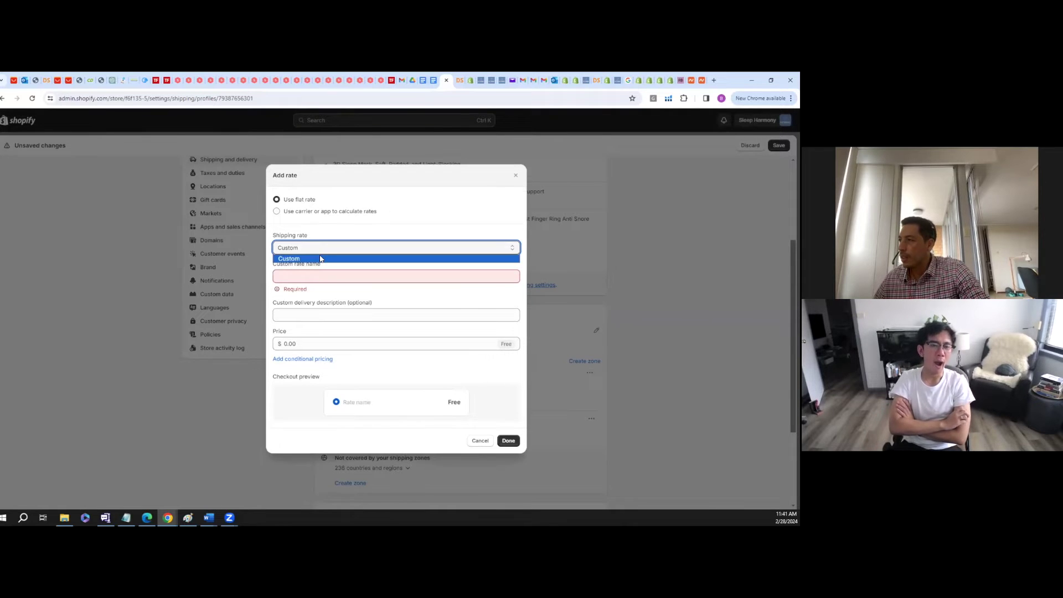
click(320, 258)
click(334, 250)
click(505, 251)
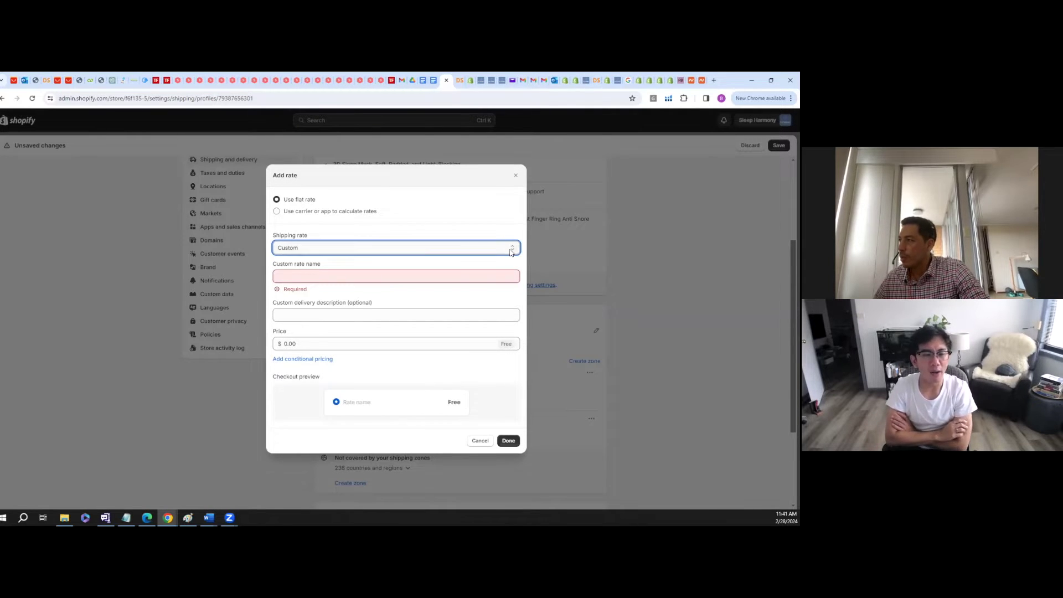
click(470, 249)
click(432, 250)
click(386, 248)
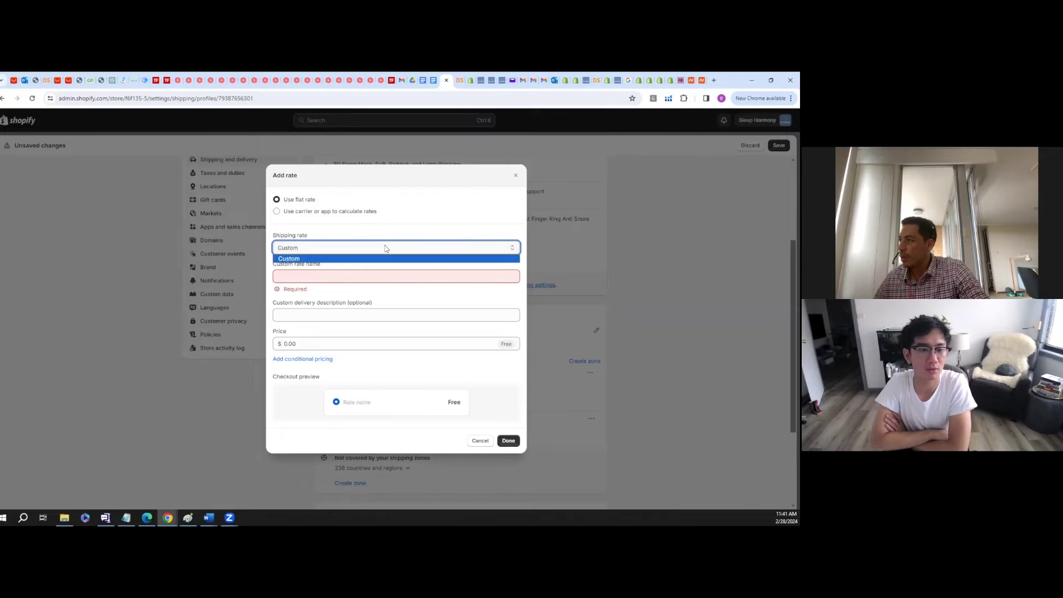
- Name the rate 'International Rate', fixing the 'Internation' misspelling
click(320, 278)
text(Inter)
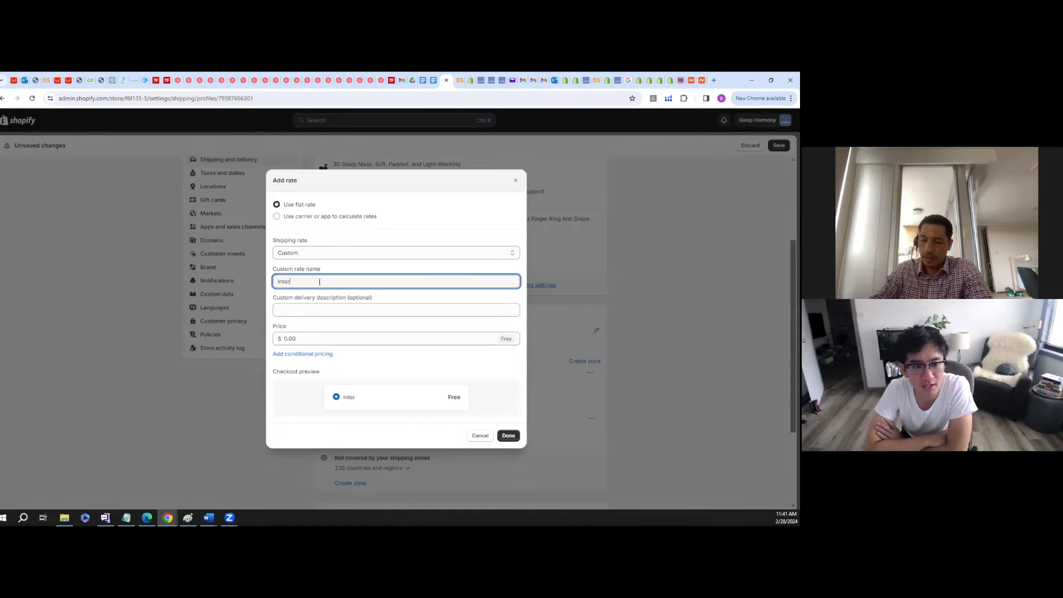
text(nation)
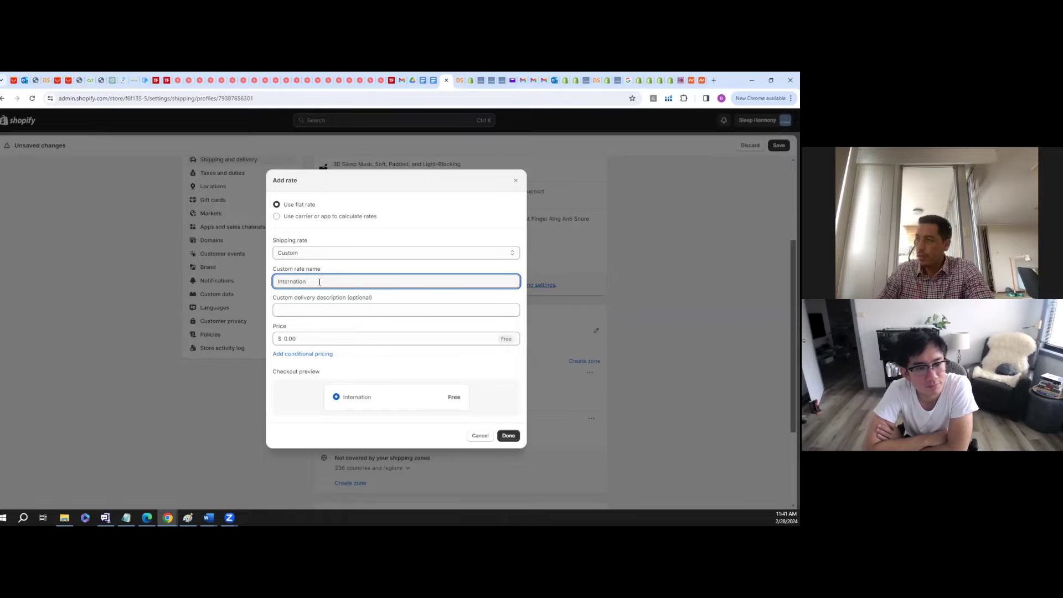
text( Rate)
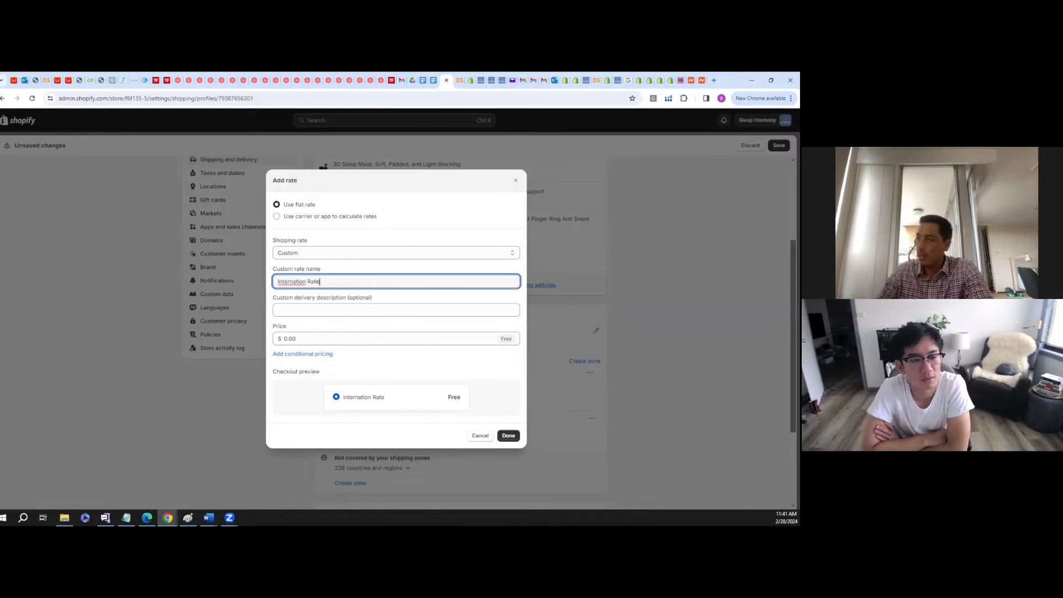
right_click(302, 282)
click(324, 293)
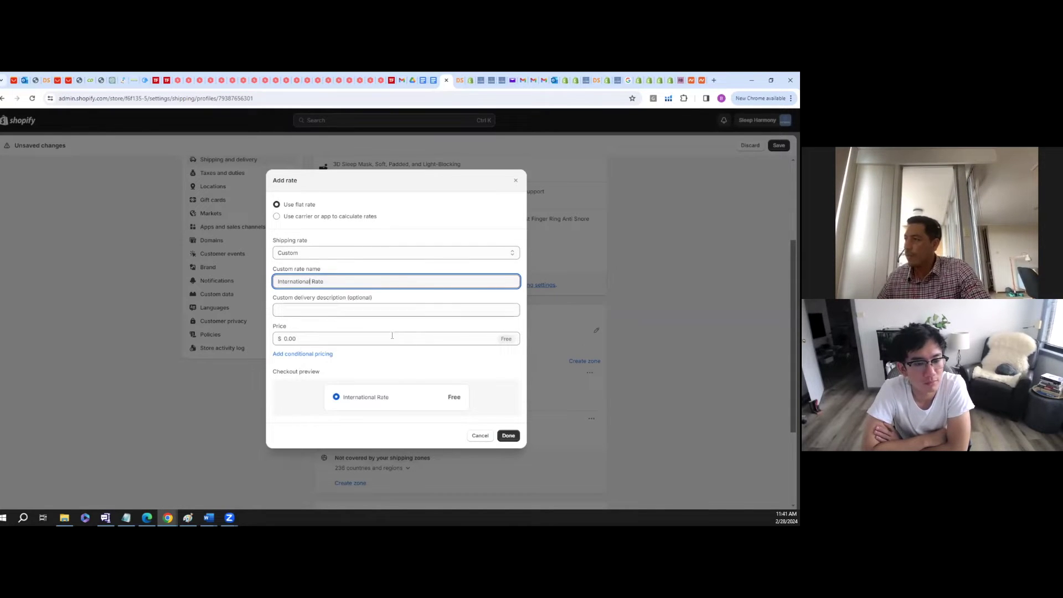
click(351, 309)
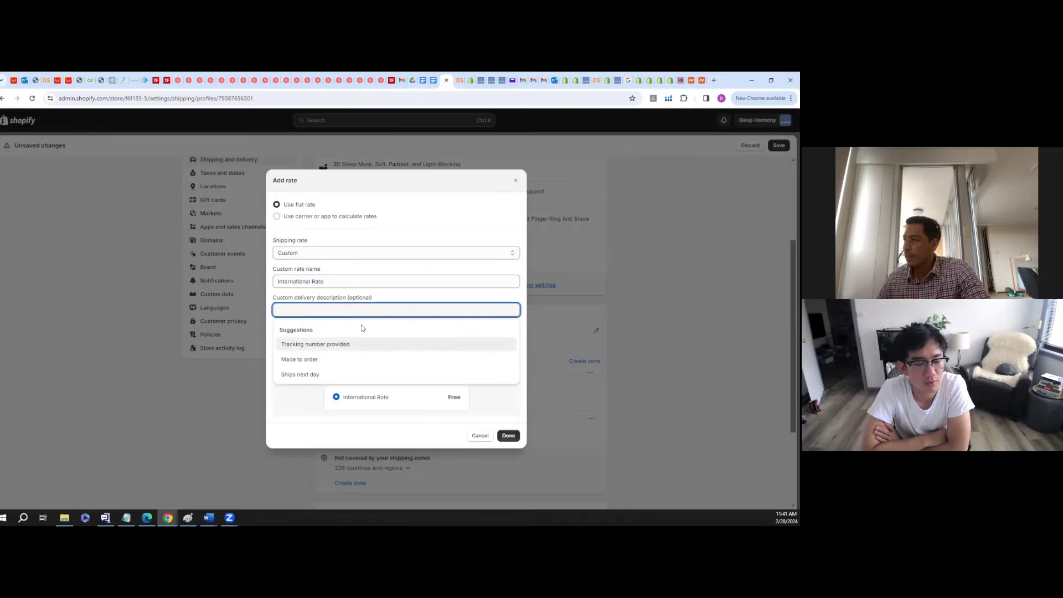
click(533, 306)
key(Escape)
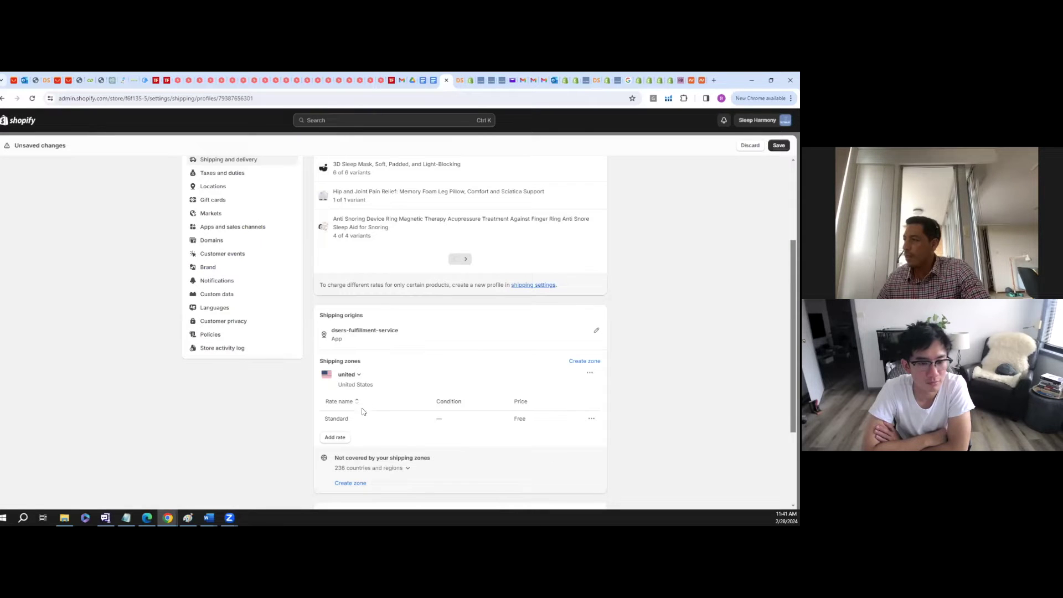
- Set the rate's price to 5.95 and add the International Rate
click(335, 436)
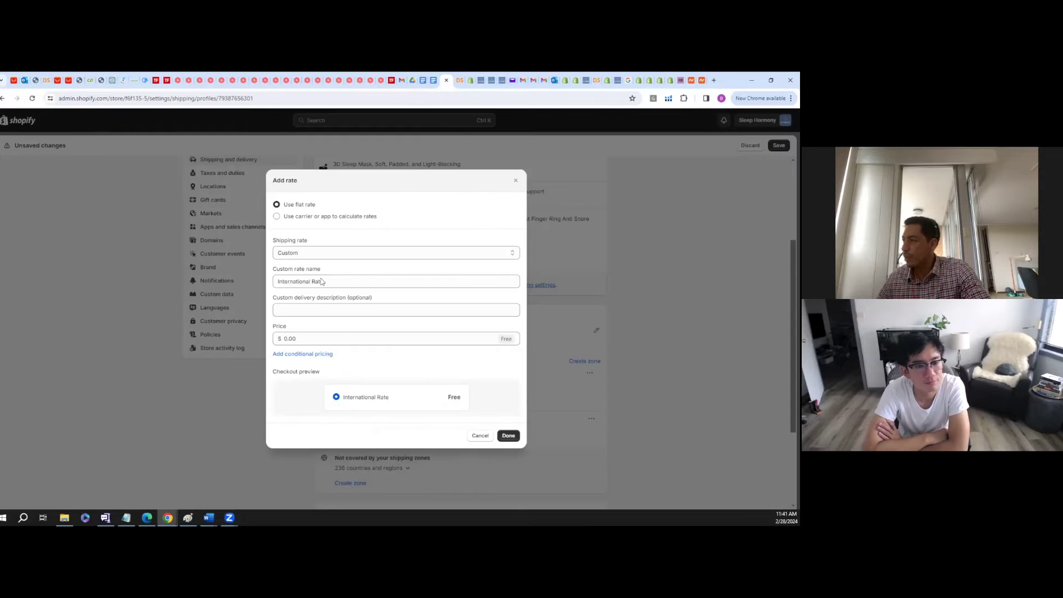
click(324, 339)
text(5)
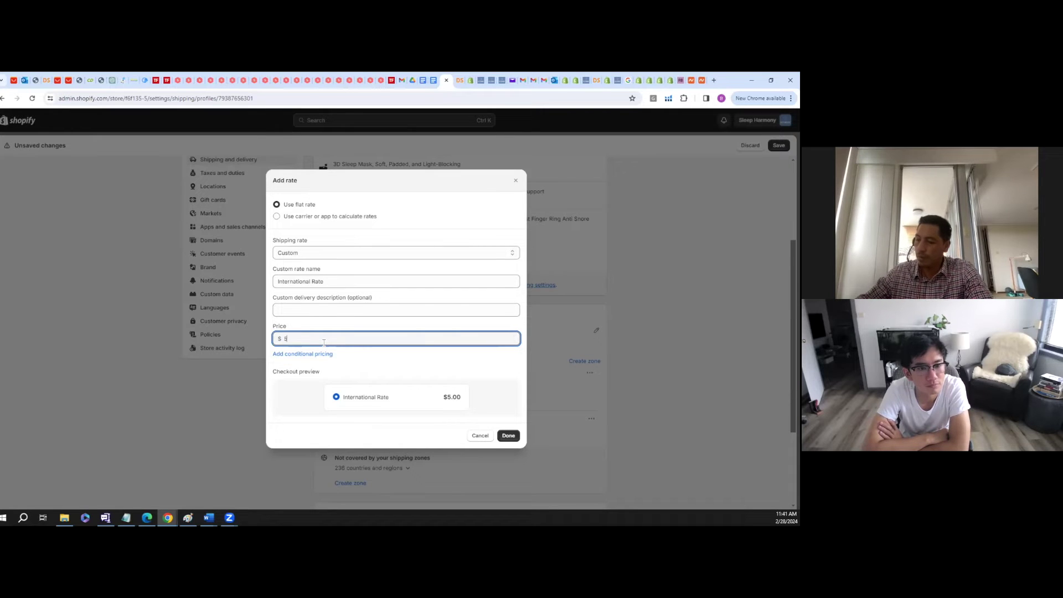
text(.95)
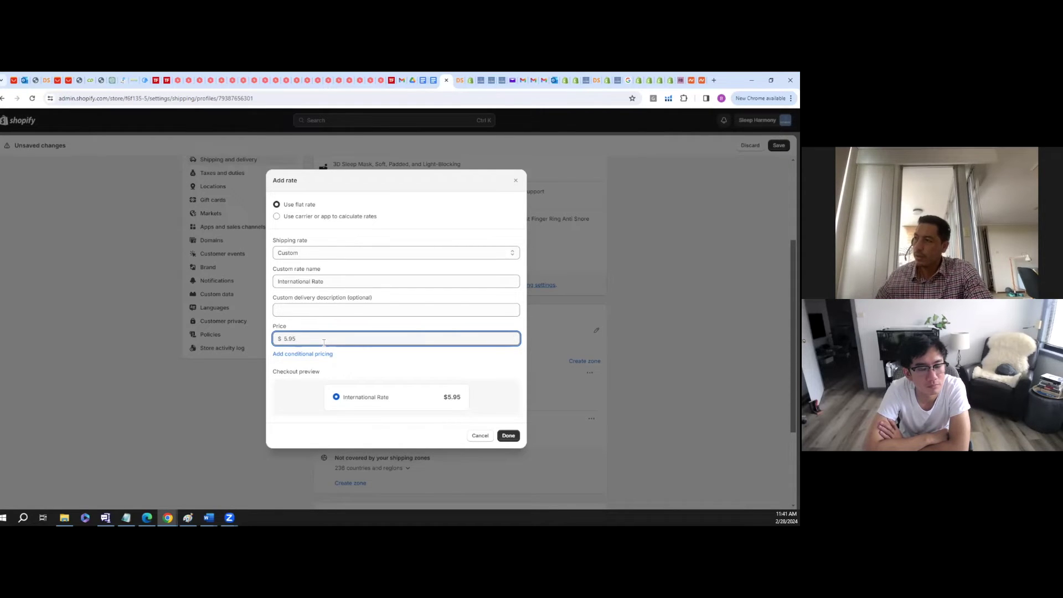
click(509, 437)
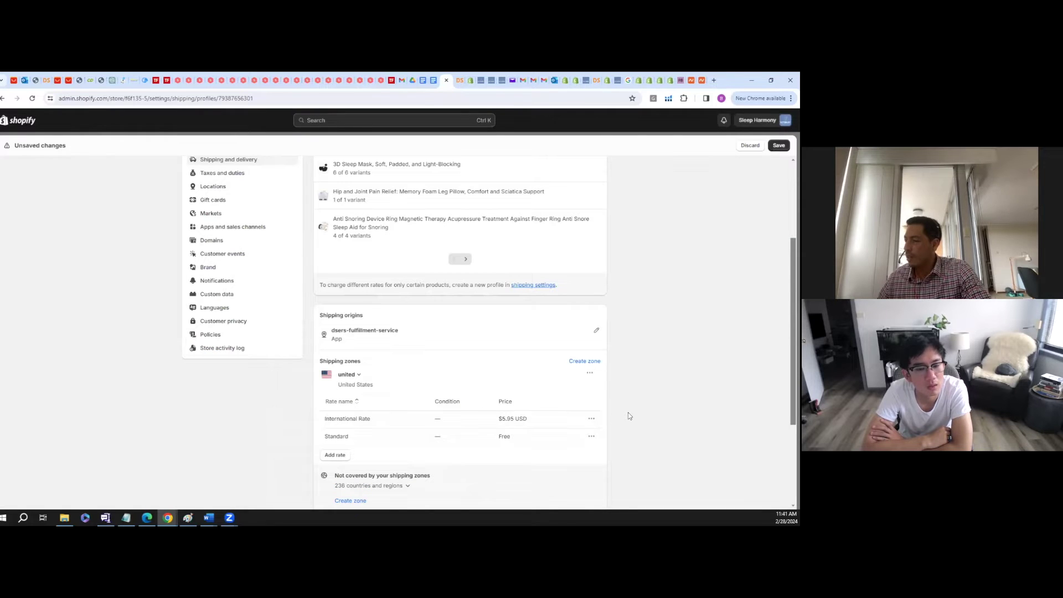
- Delete the $5.95 International Rate from the united zone
scroll(596, 410, down, 1)
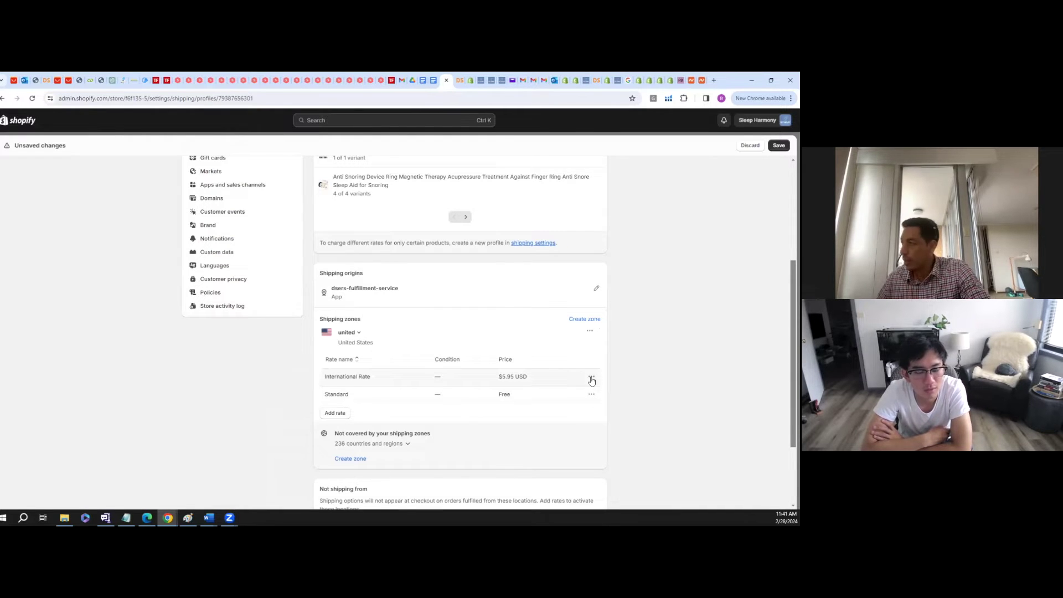
click(592, 379)
click(584, 410)
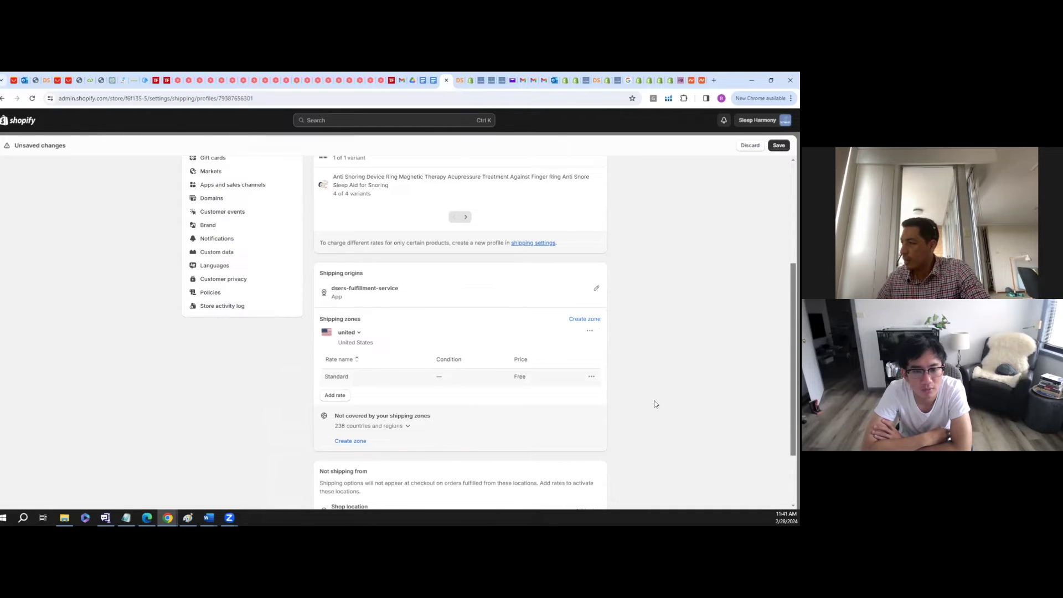
scroll(654, 404, down, 1)
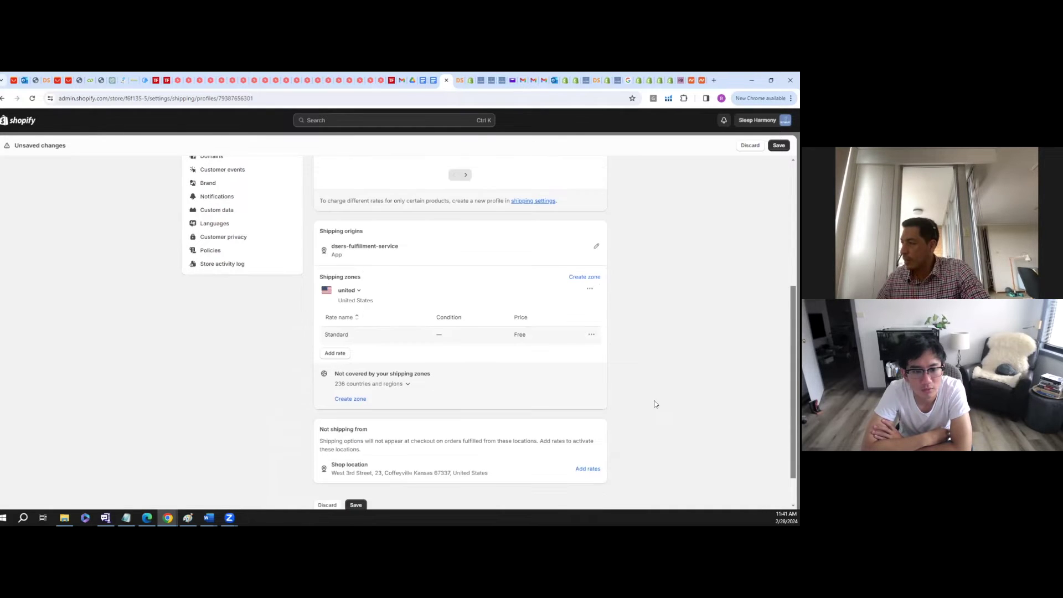
click(587, 277)
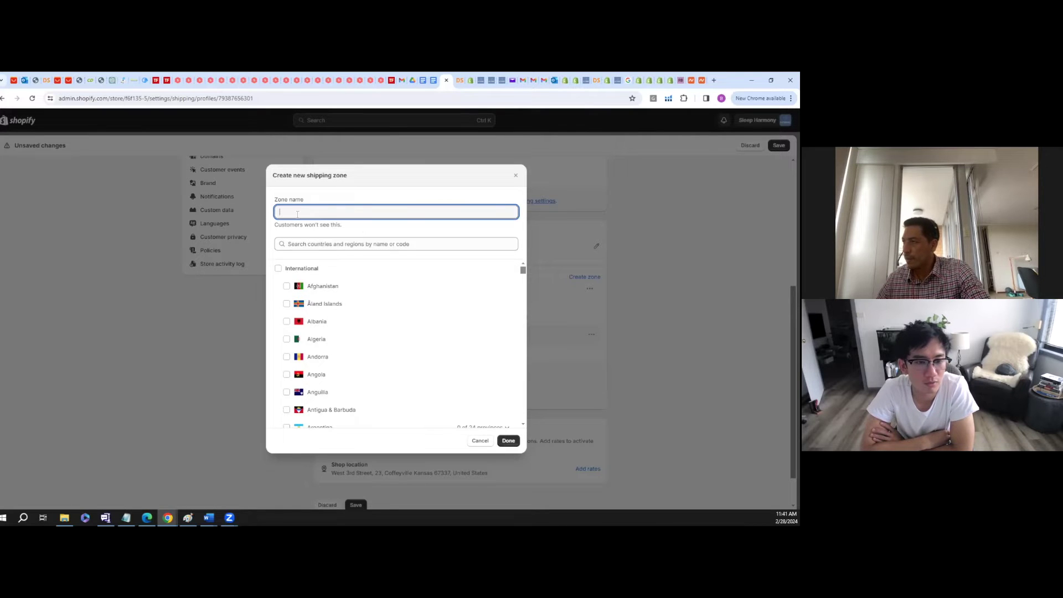
- Name the new zone 'International', include all international countries plus Australia, and finish it
text(I)
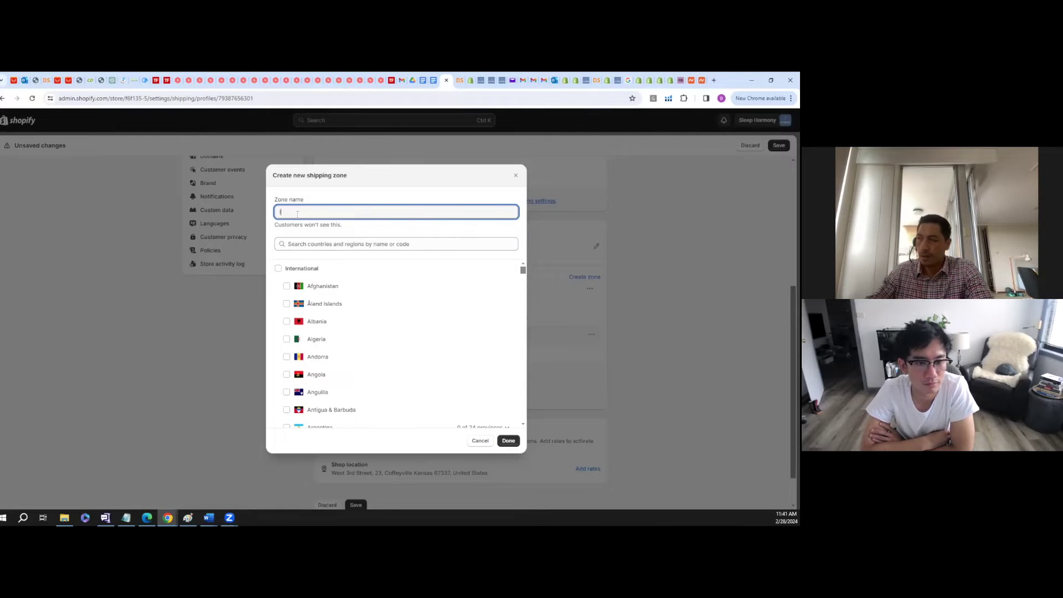
text(nter)
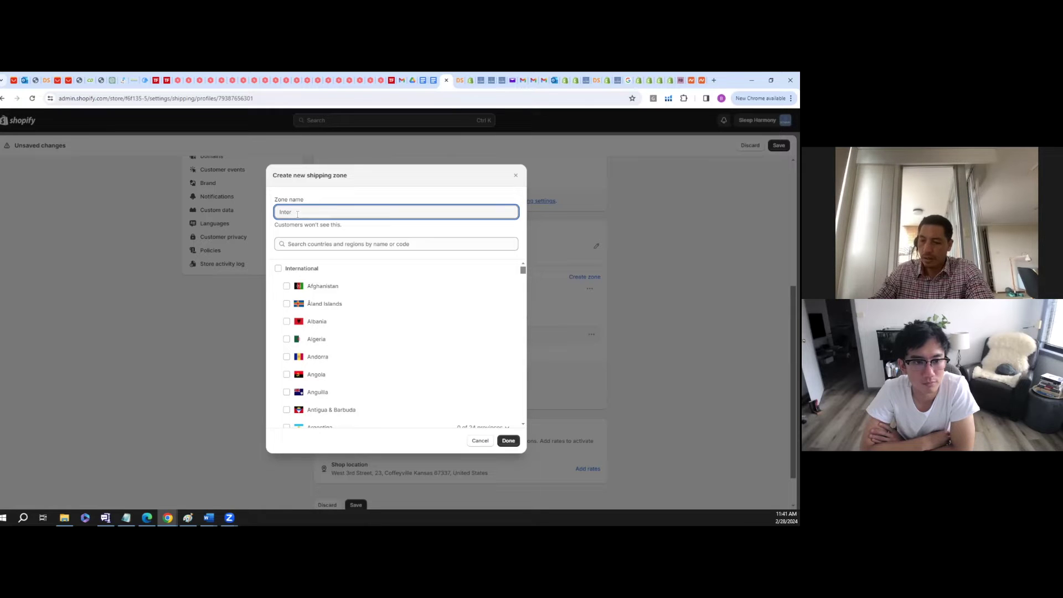
text(national)
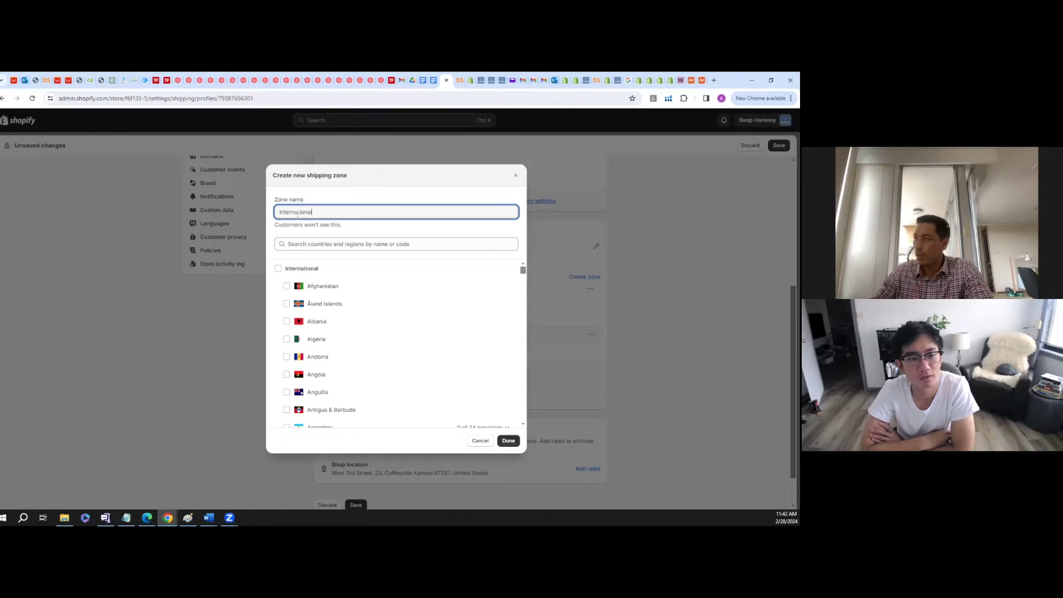
click(278, 269)
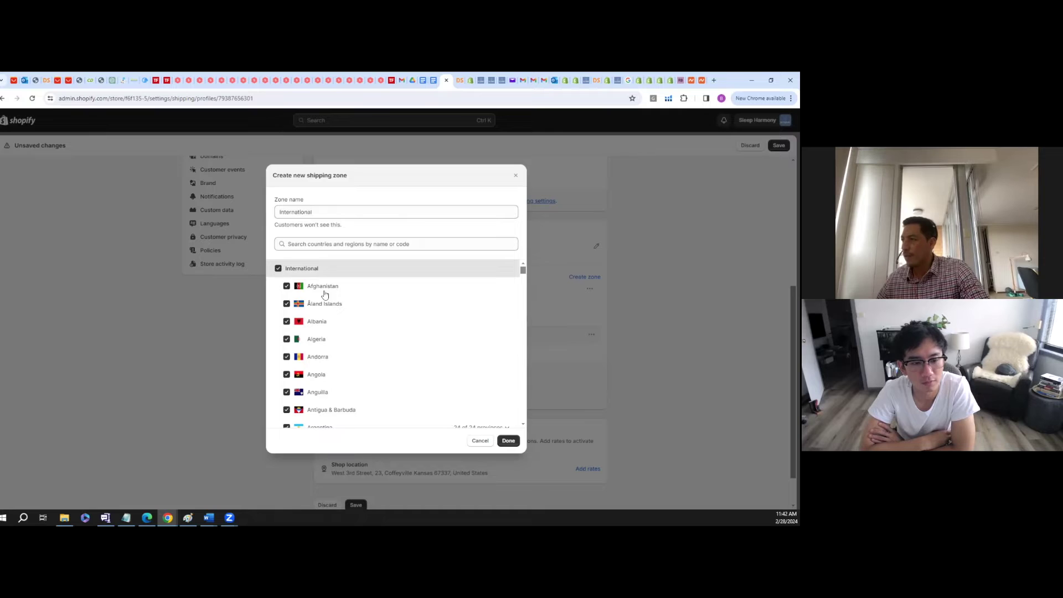
scroll(434, 351, down, 12)
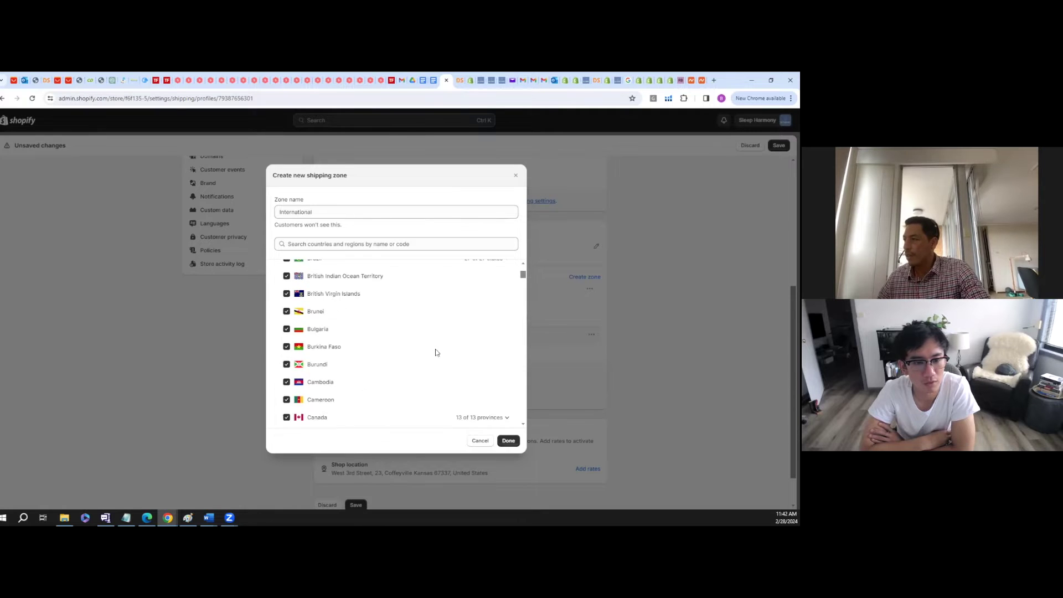
scroll(521, 282, up, 12)
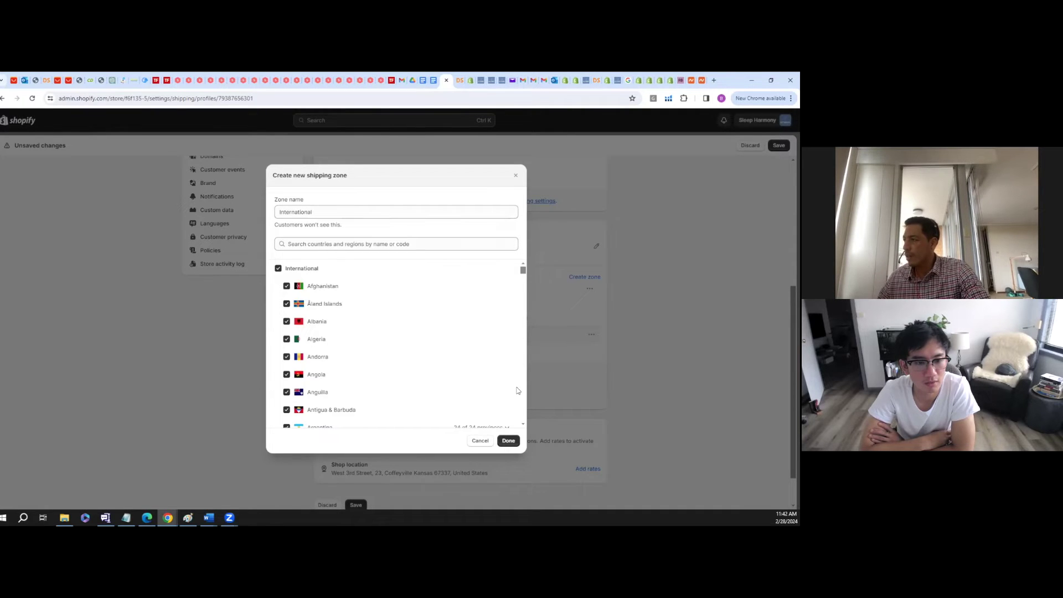
drag(521, 271, 522, 423)
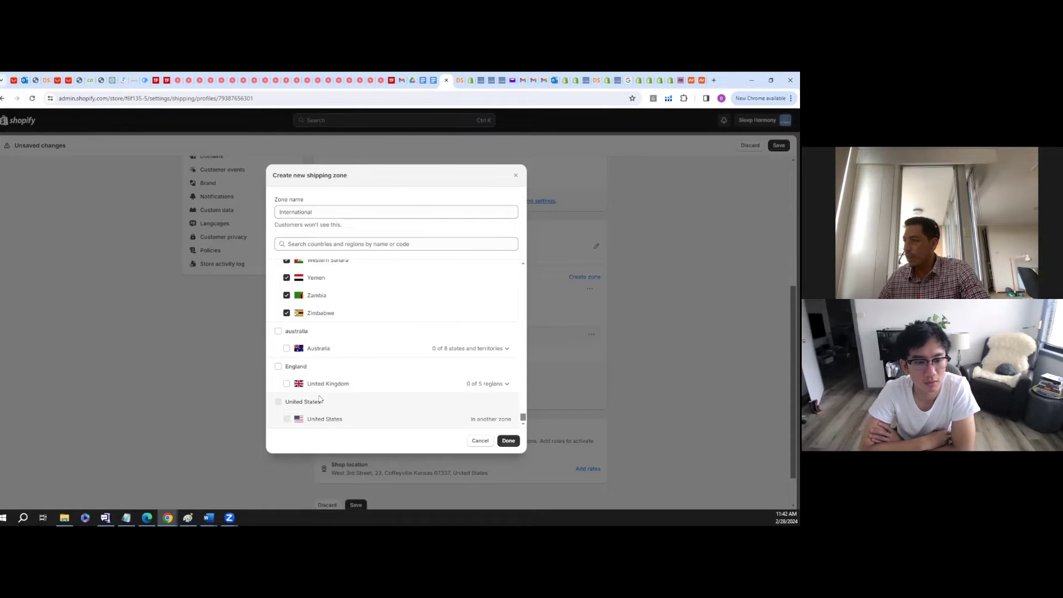
click(277, 333)
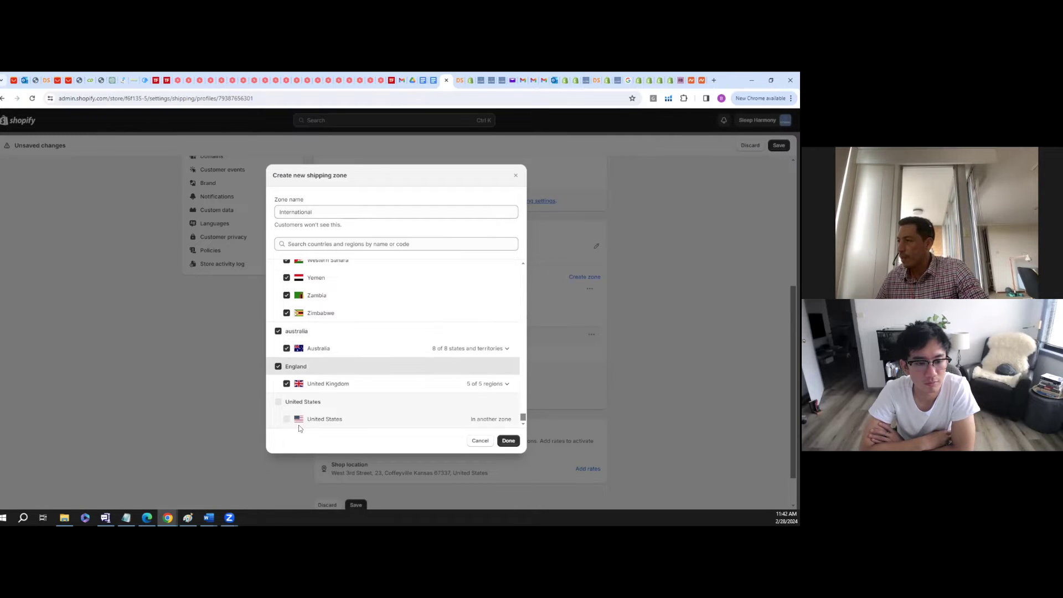
click(508, 441)
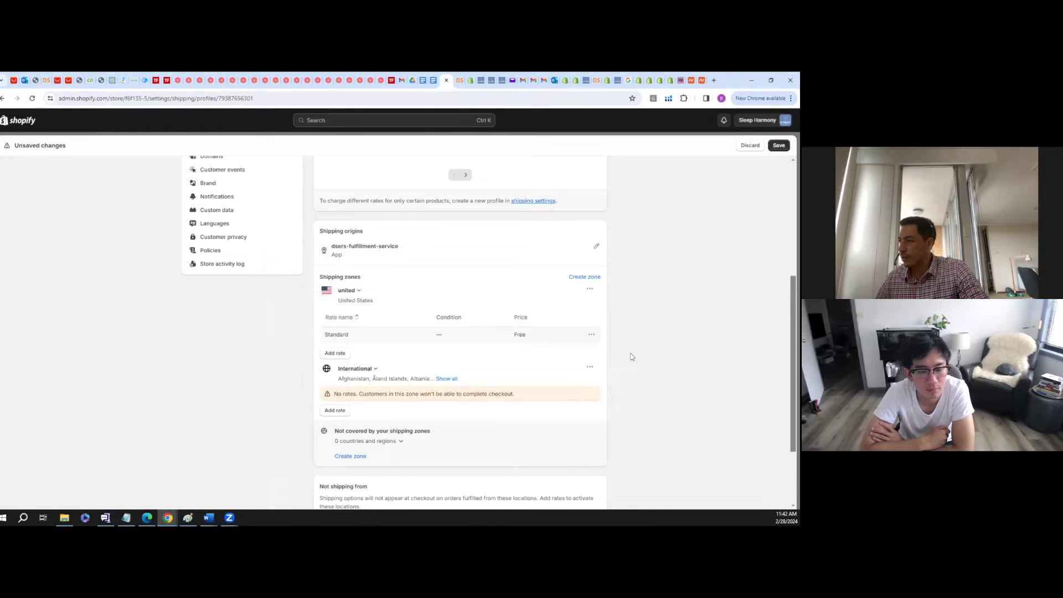
- Start a rate for the International zone named 'International Rate', correcting the misspelling
click(335, 353)
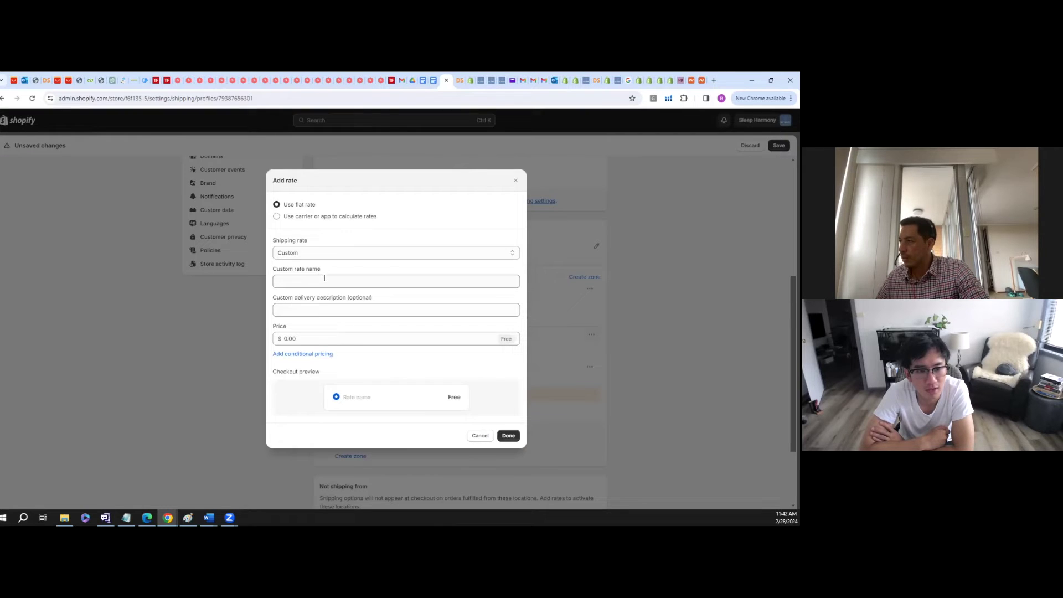
click(324, 280)
text(Inte)
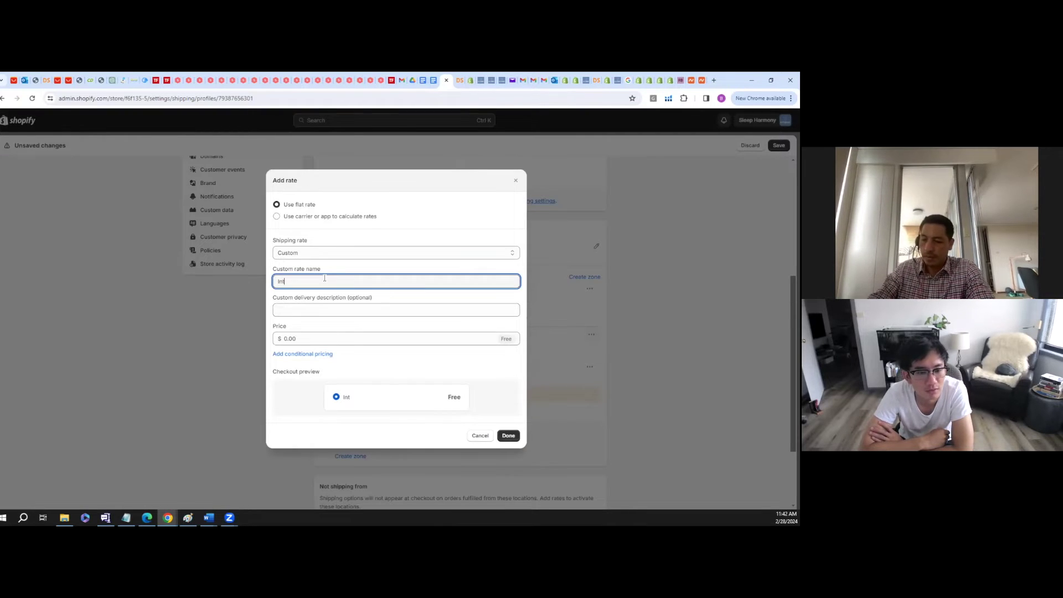
click(480, 435)
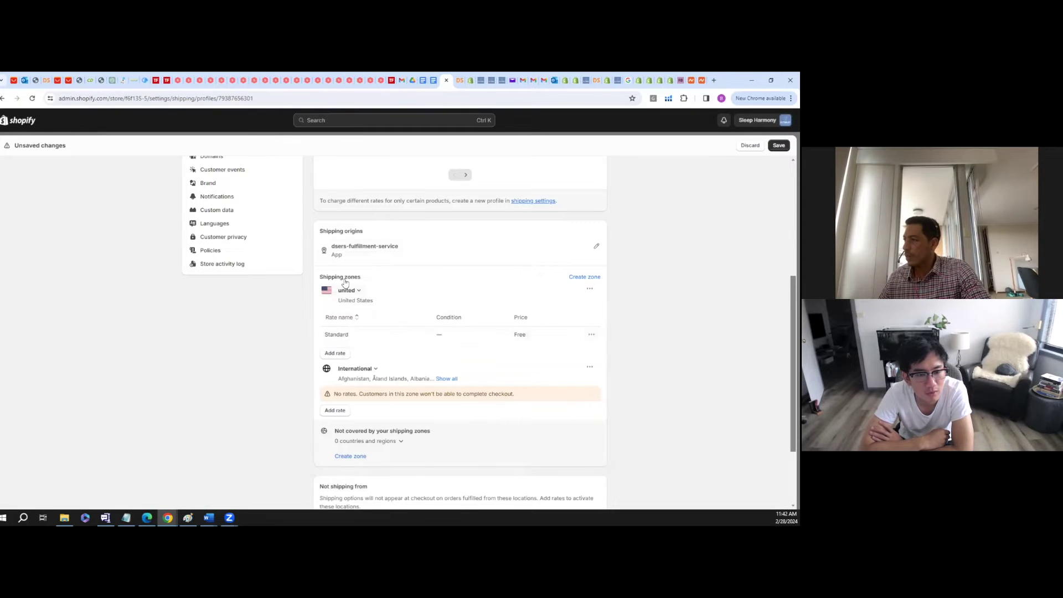
scroll(372, 379, up, 2)
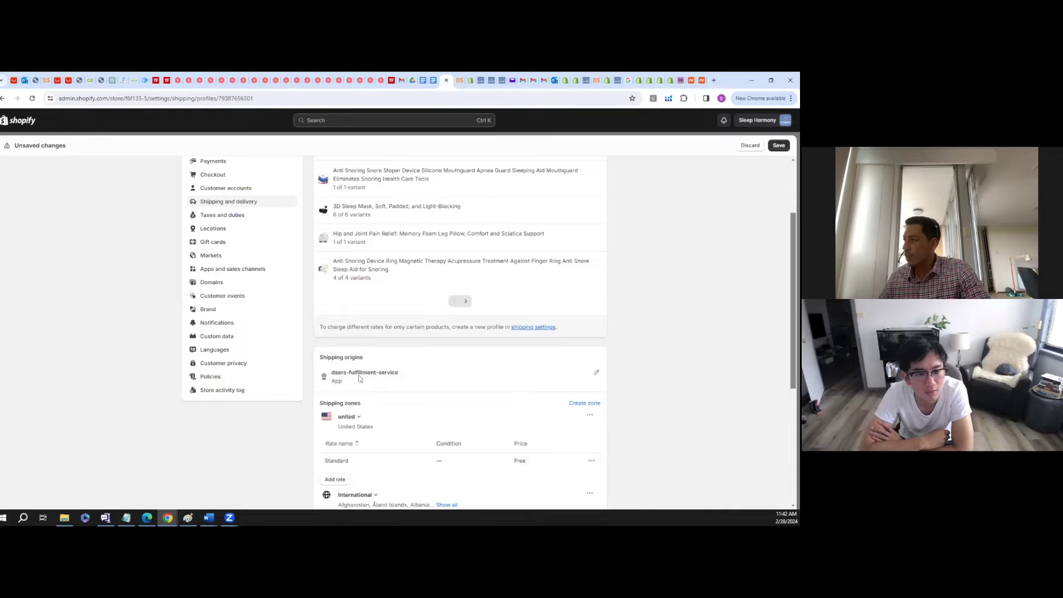
scroll(338, 481, down, 2)
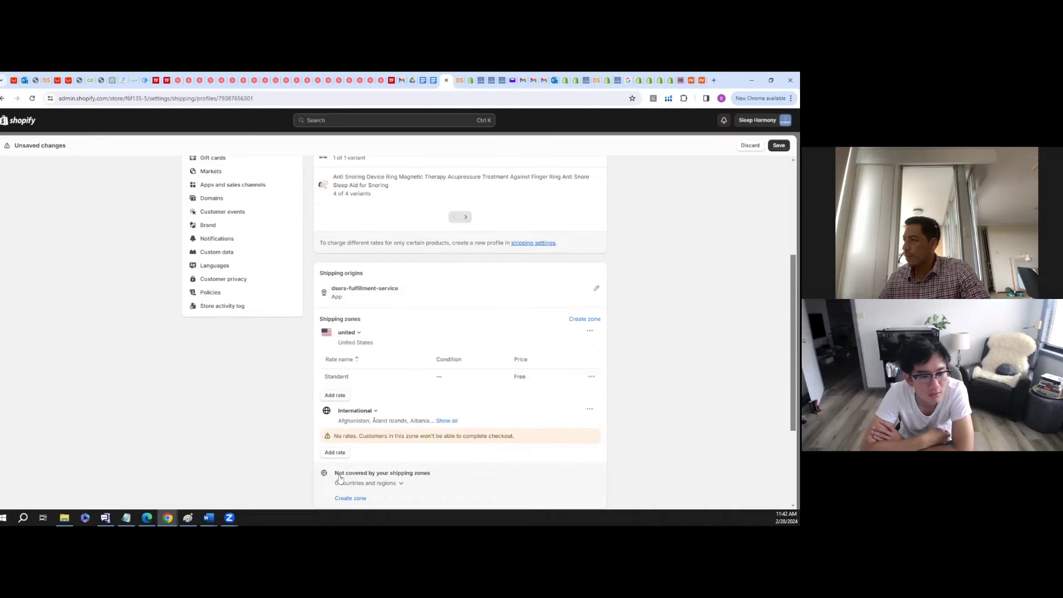
click(336, 455)
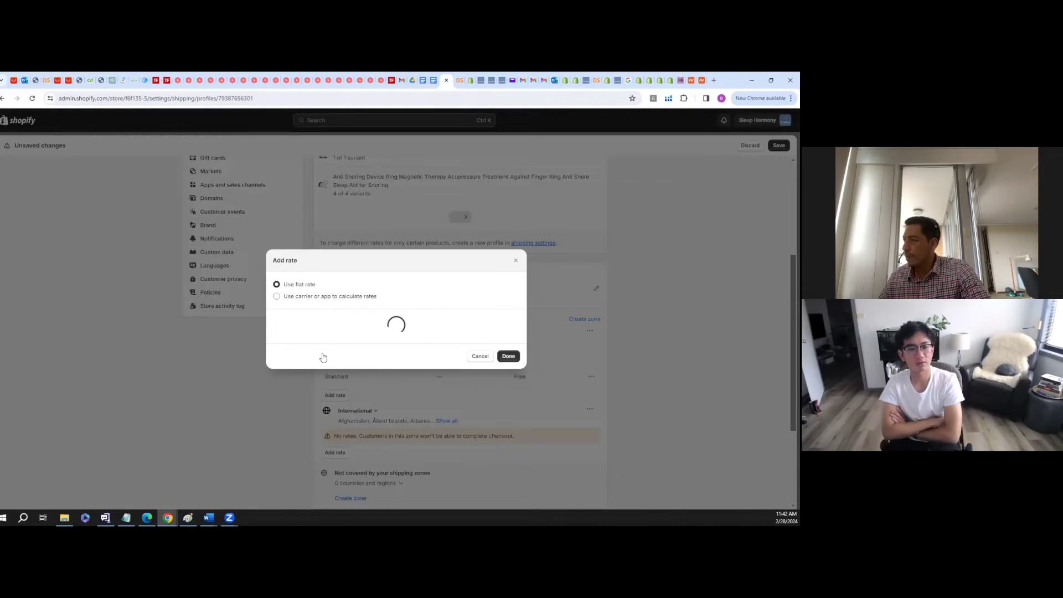
click(311, 281)
text(In)
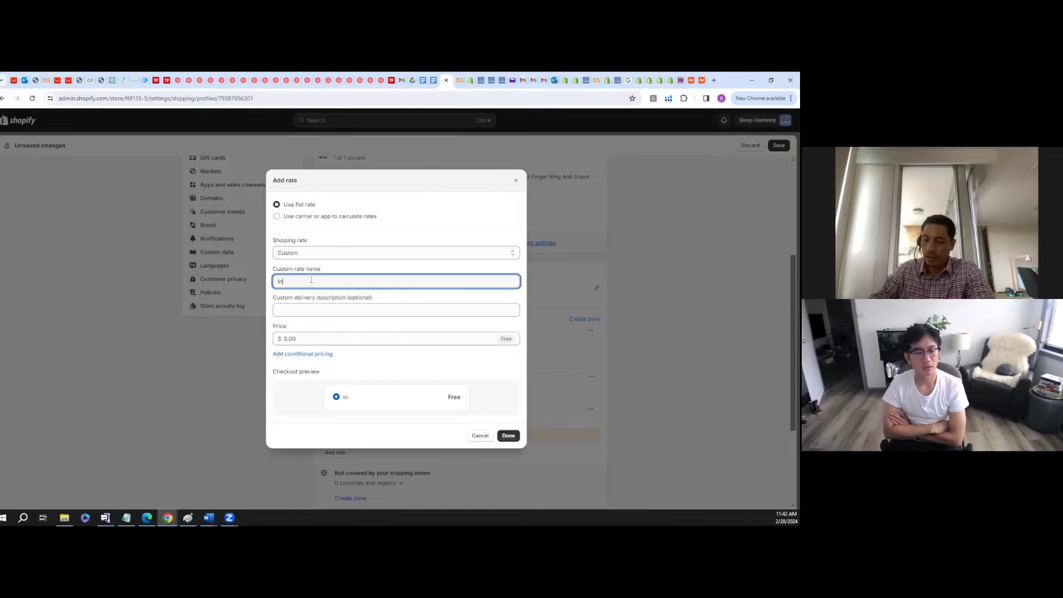
text(ternal)
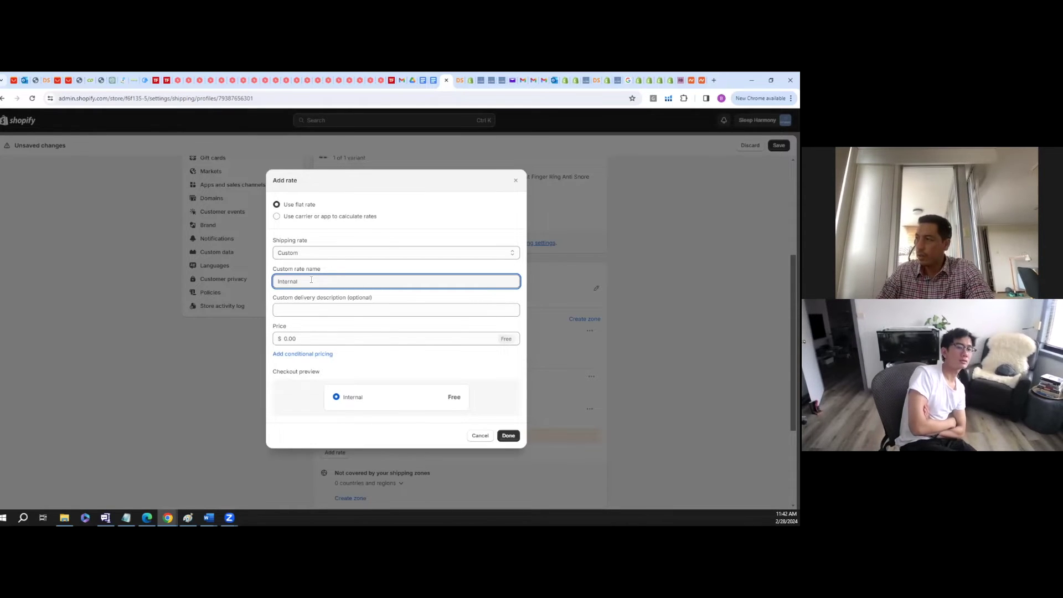
text(tional)
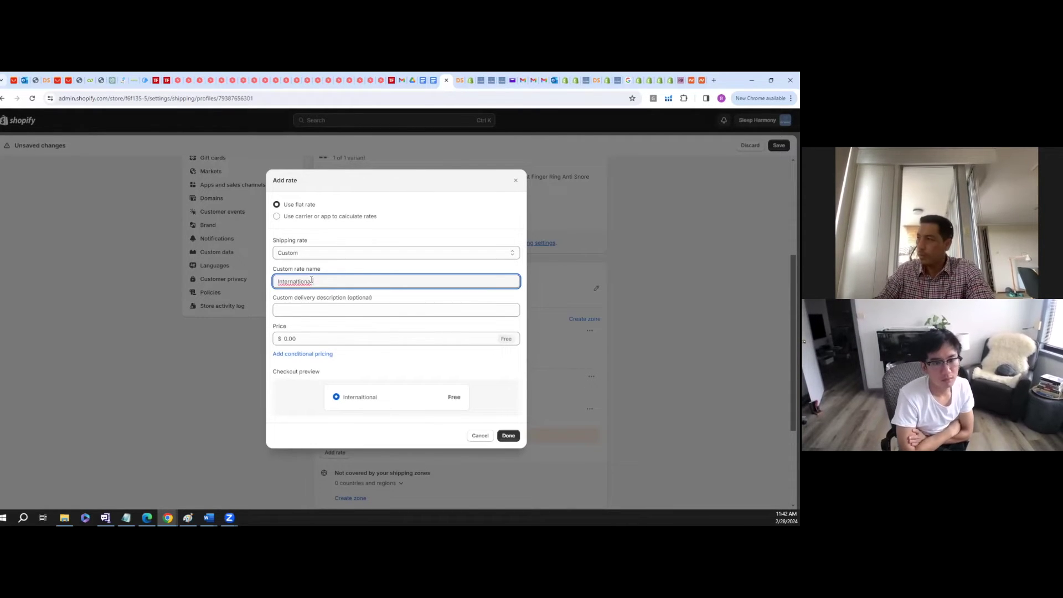
text( Rate)
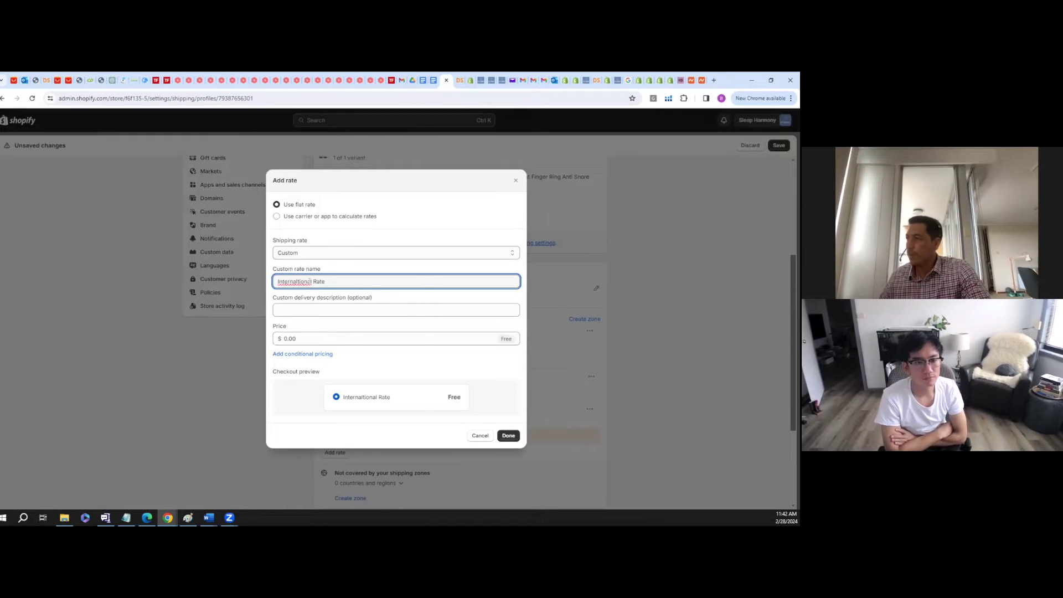
right_click(311, 281)
click(319, 291)
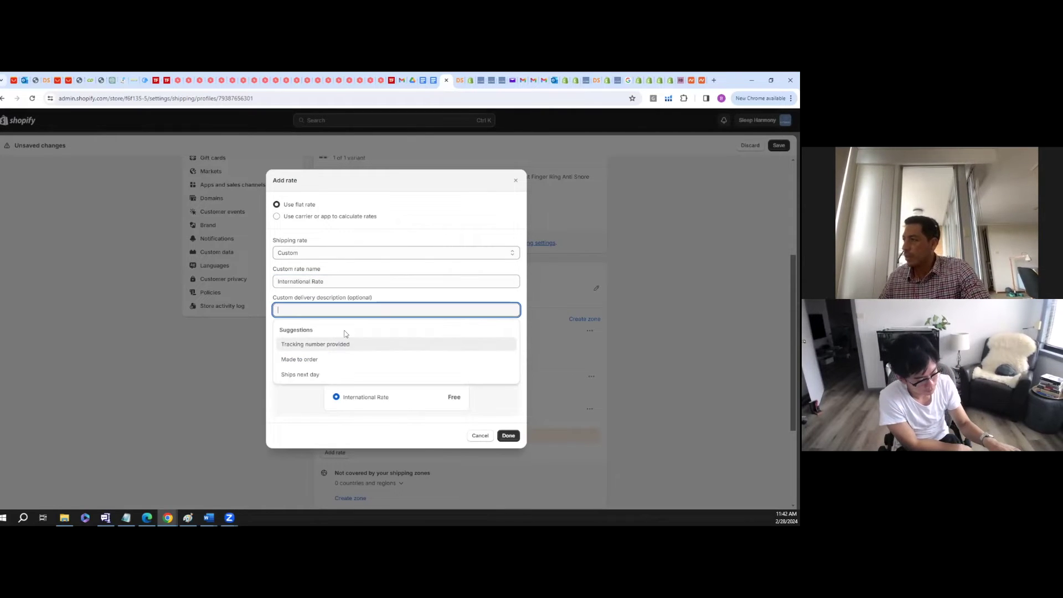
key(Tab)
key(Escape)
key(Escape)
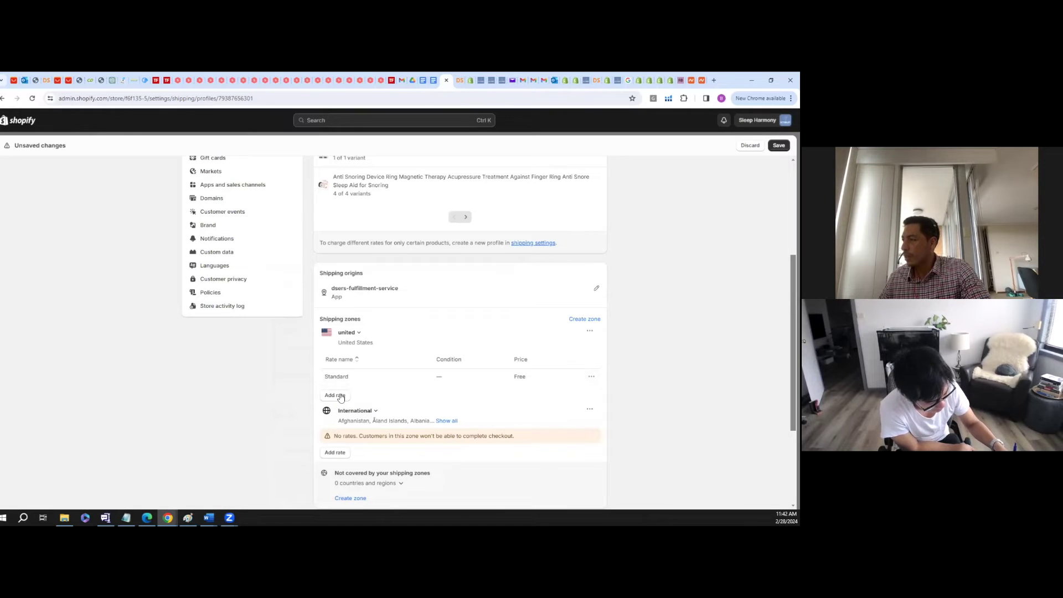
- Add the $5.95 International Rate to the International zone and save the General profile
scroll(339, 411, down, 2)
click(334, 367)
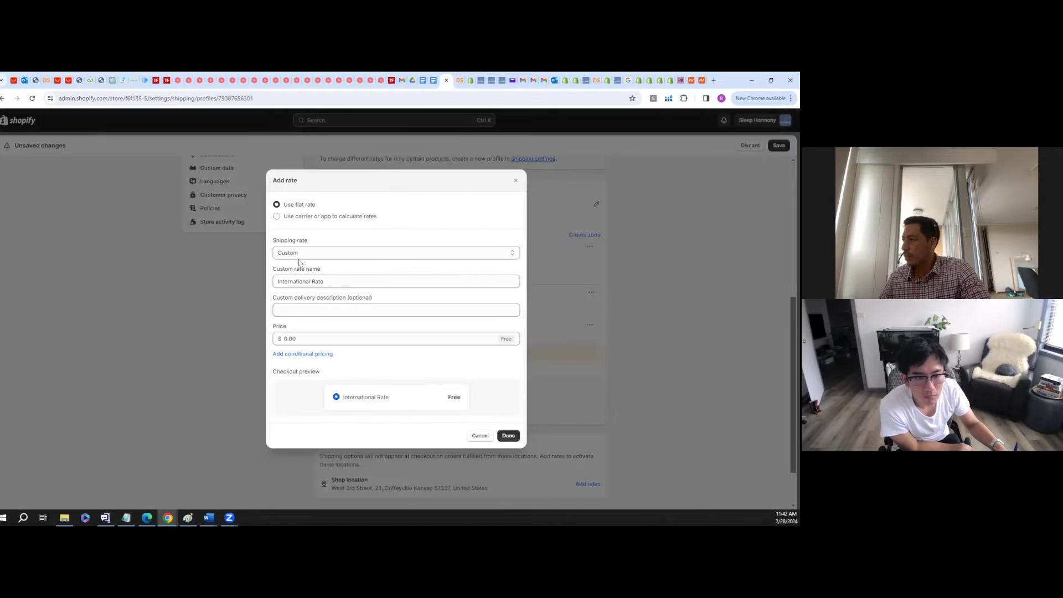
click(320, 340)
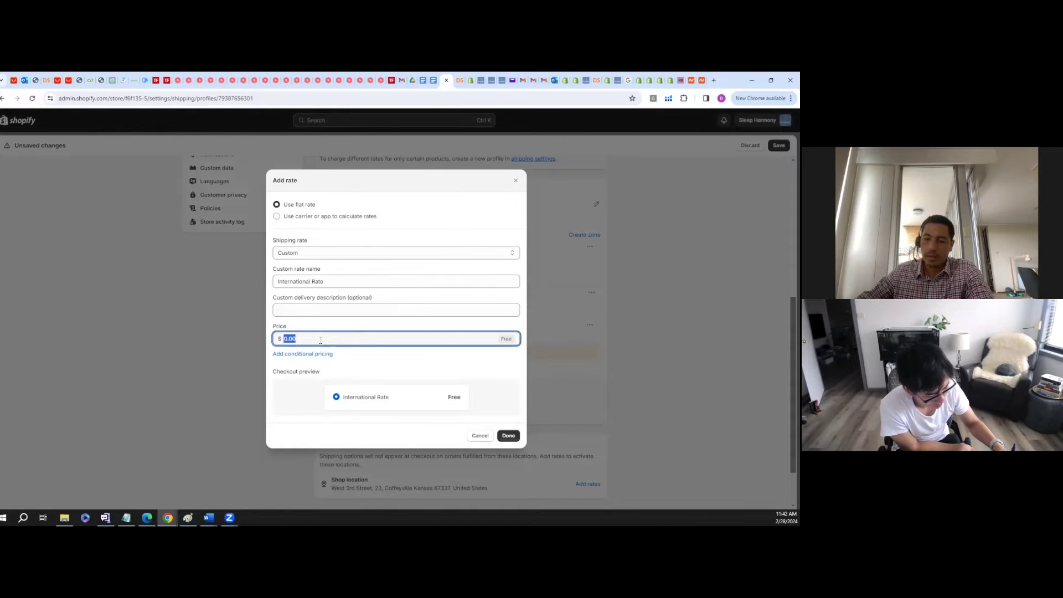
text(5.95)
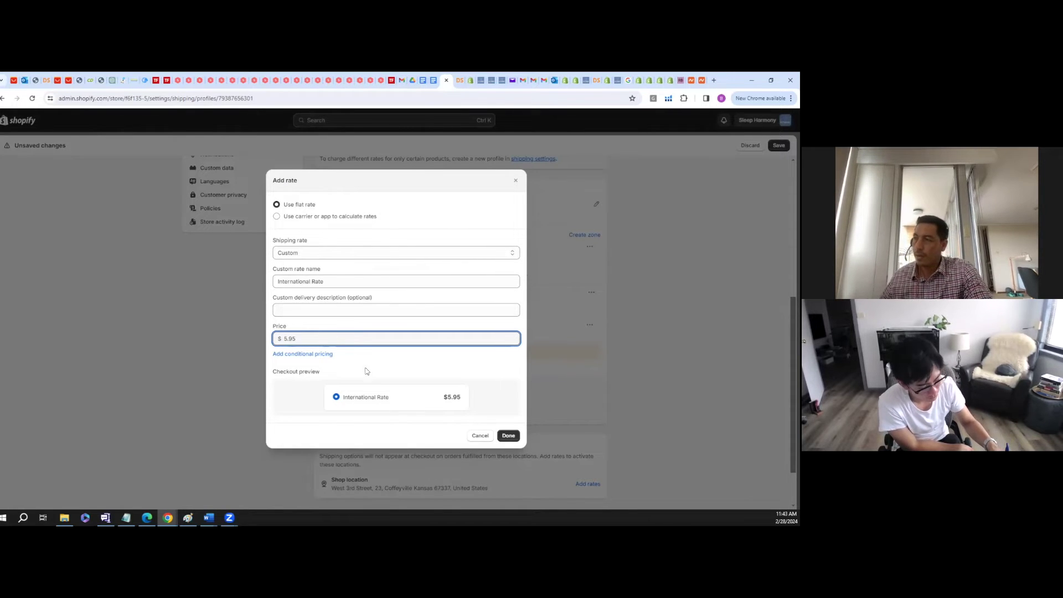
click(508, 436)
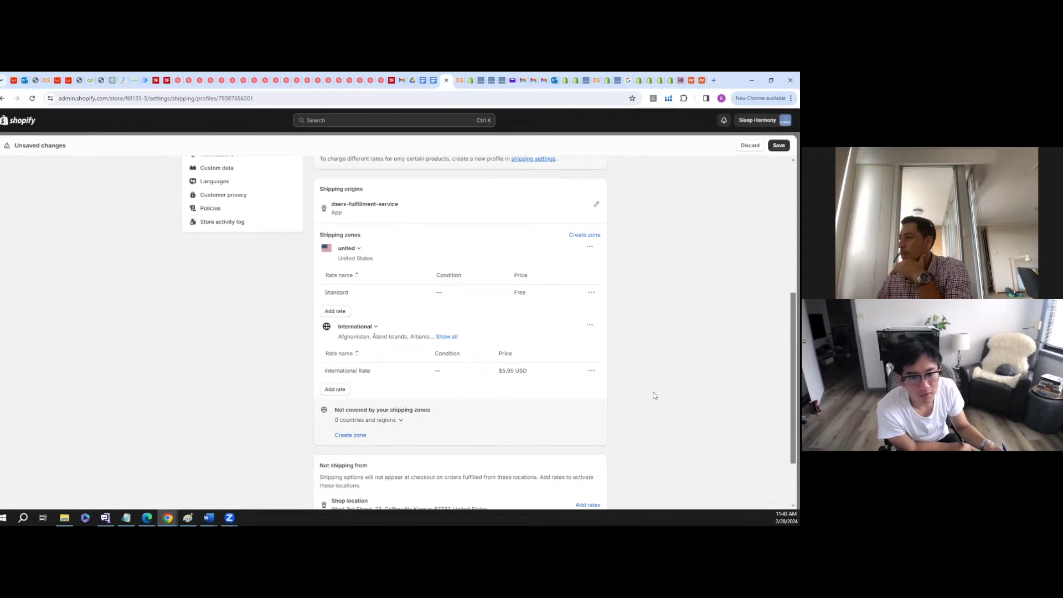
scroll(655, 396, down, 1)
scroll(629, 314, up, 3)
key(ctrl+s)
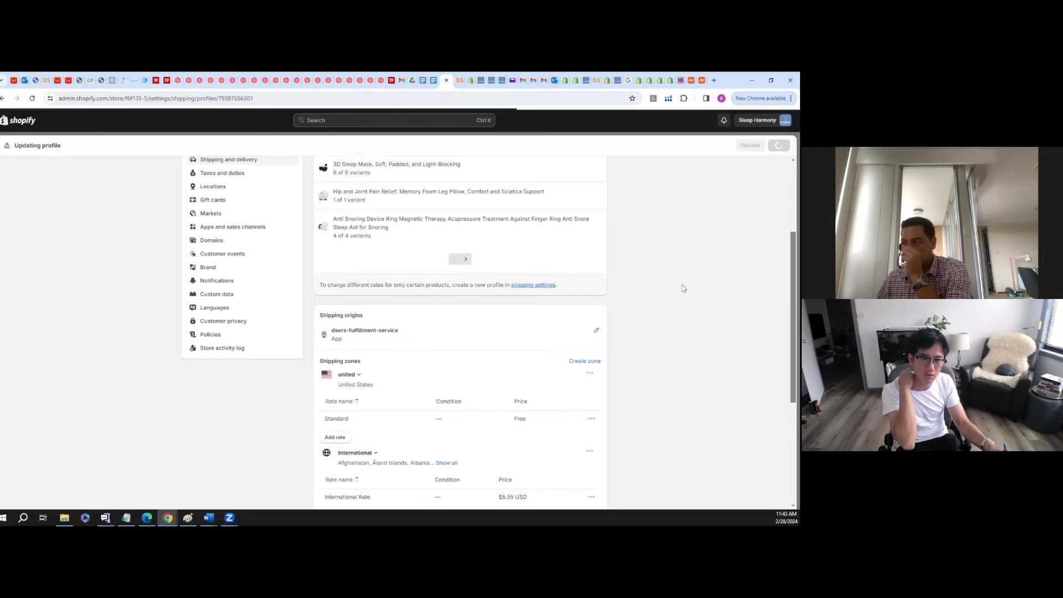
- Leave the saved General shipping profile and bring up the storefront's 3D Sleep Mask product page ($19.20)
scroll(683, 289, down, 4)
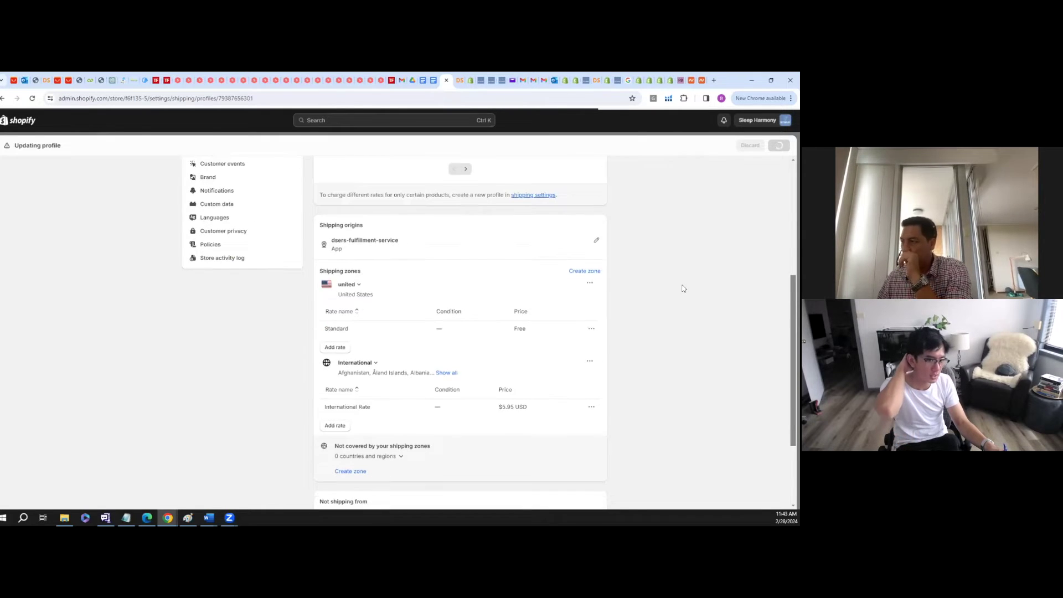
scroll(653, 241, up, 6)
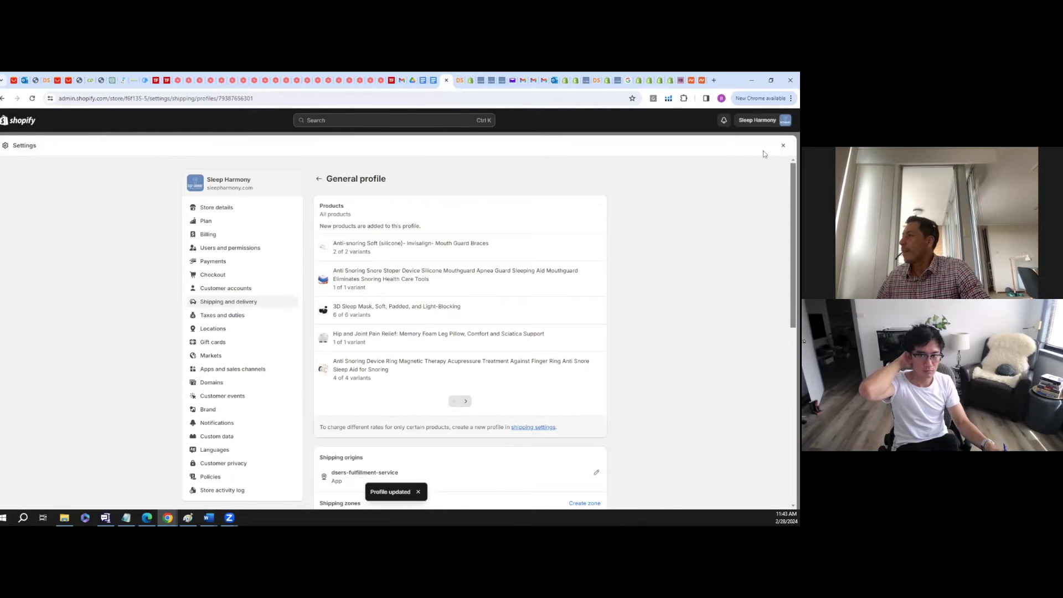
click(481, 82)
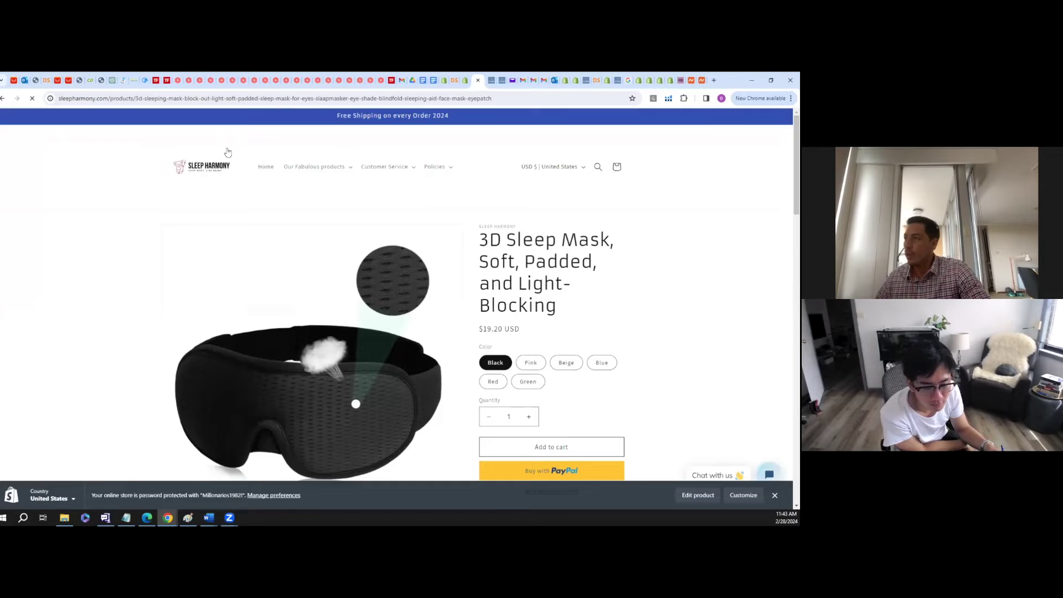
- Add the 3D Sleep Mask to the cart and review checkout showing a $19.20 total
click(208, 166)
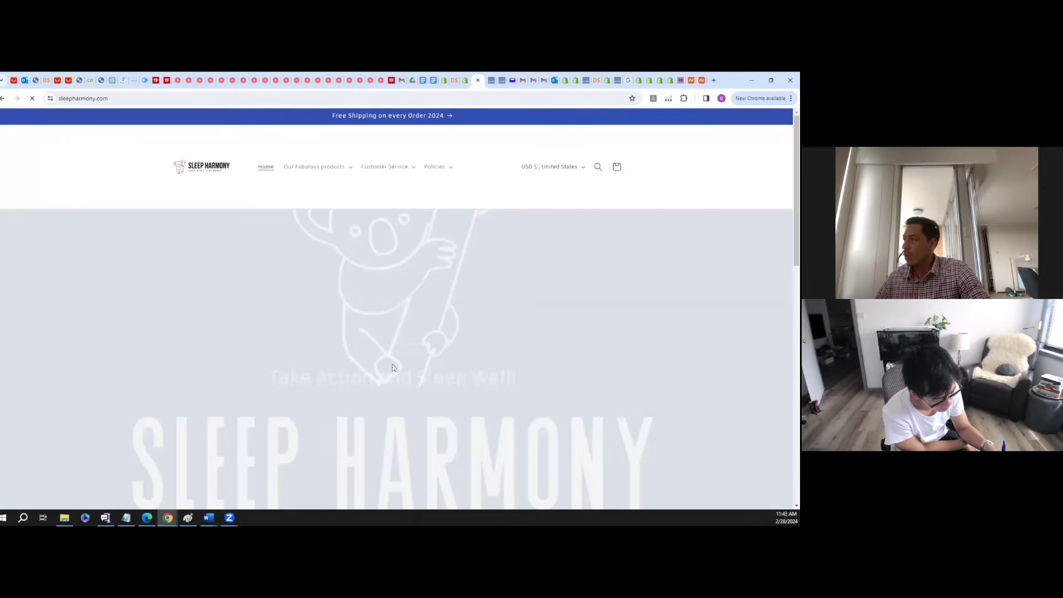
scroll(393, 360, down, 15)
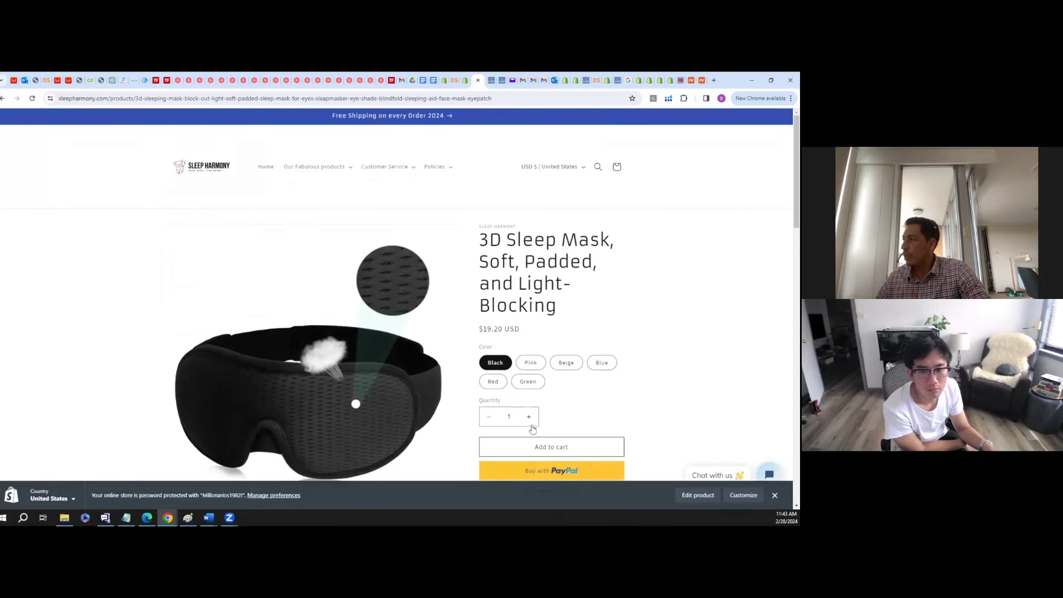
scroll(532, 428, down, 2)
click(548, 363)
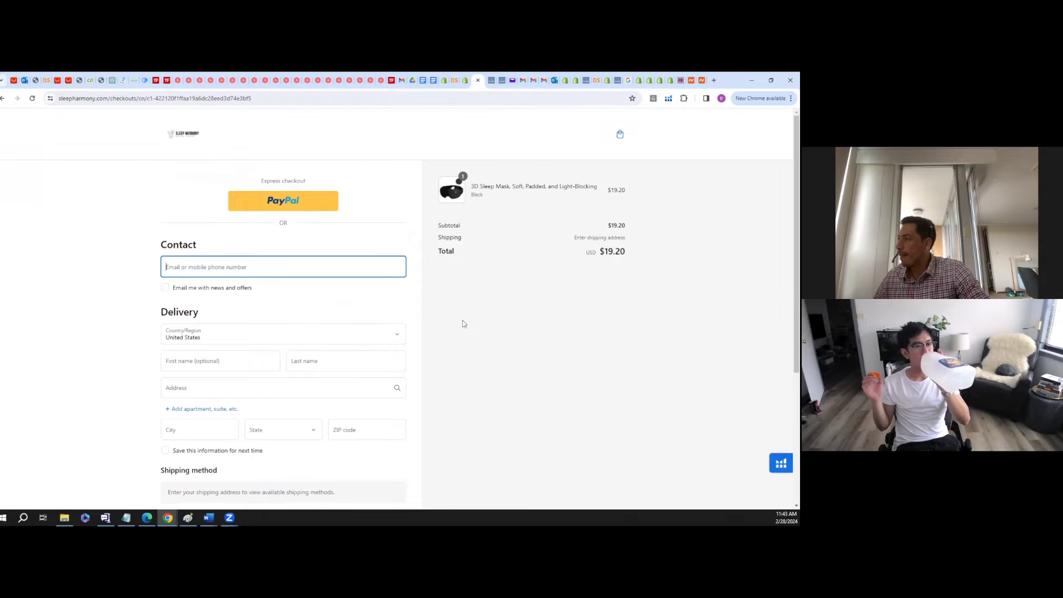
scroll(342, 339, down, 3)
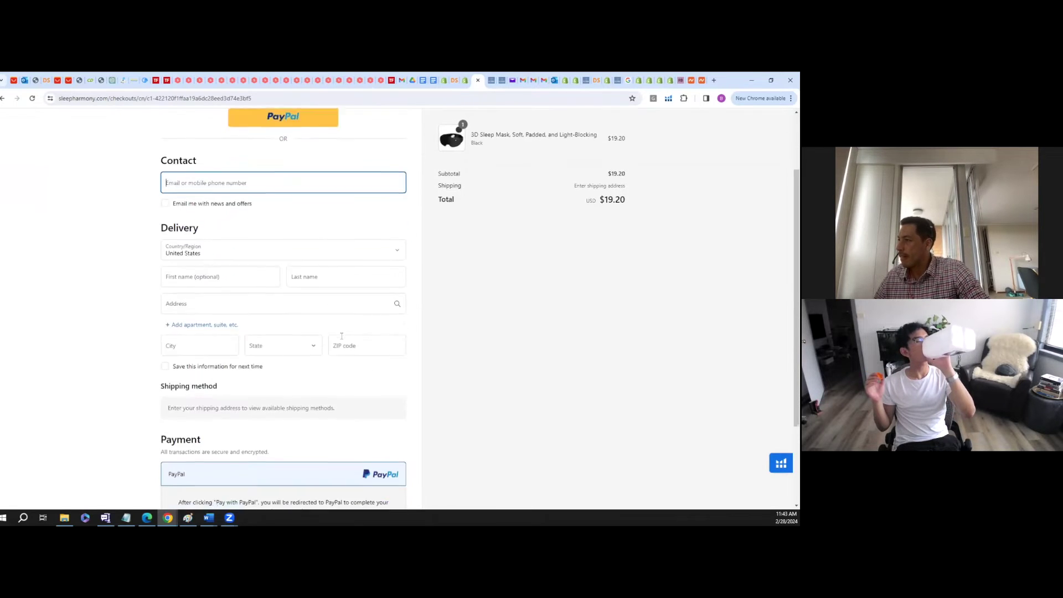
scroll(341, 339, down, 1)
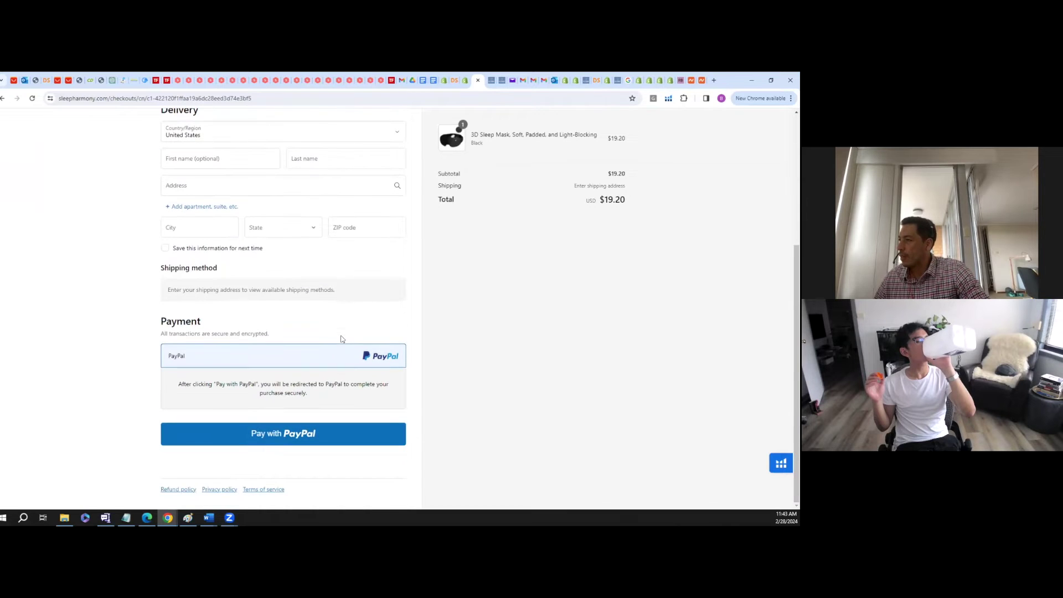
scroll(341, 339, up, 4)
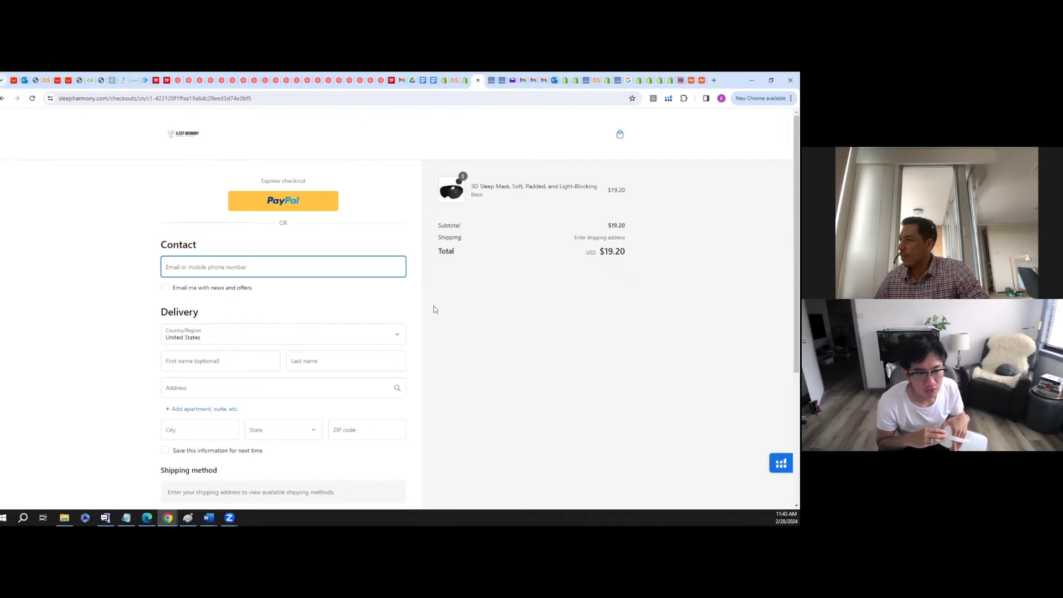
- Autofill checkout with the saved Australian address, showing $10.00 International Rate and AUD $40.00 total
click(232, 269)
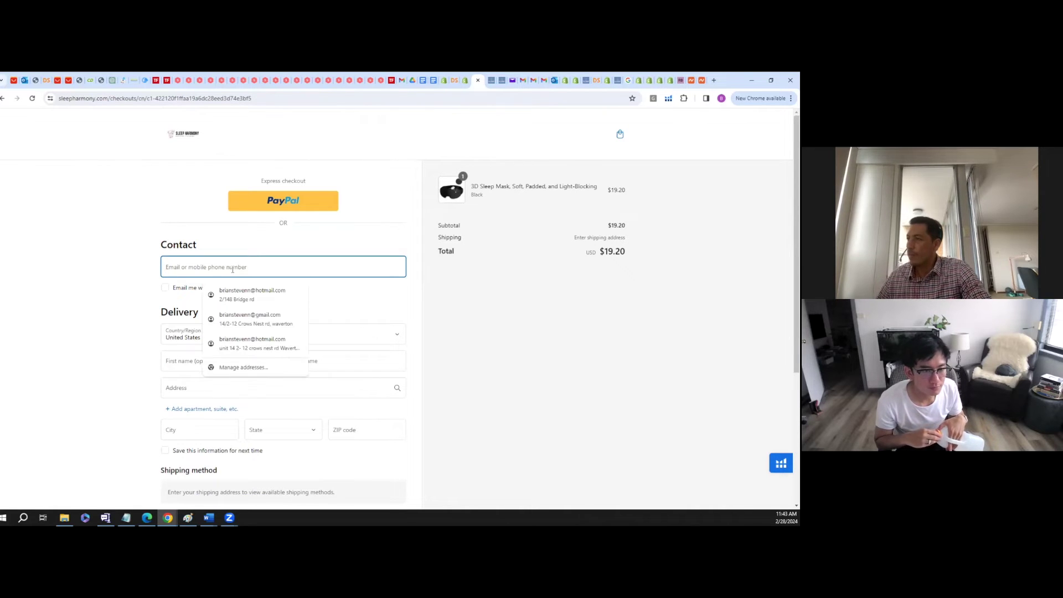
click(252, 294)
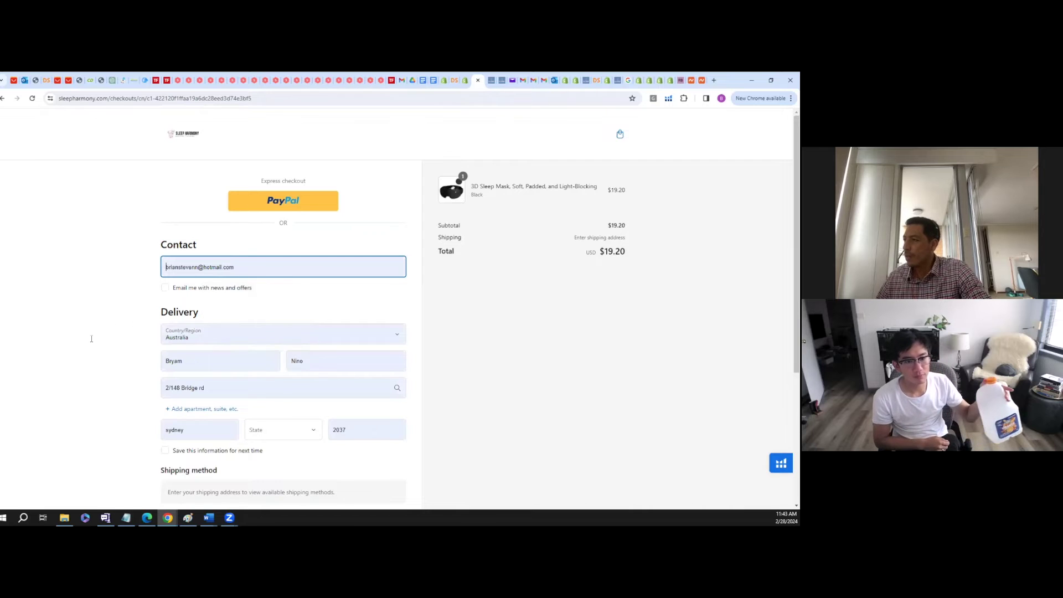
scroll(92, 340, down, 1)
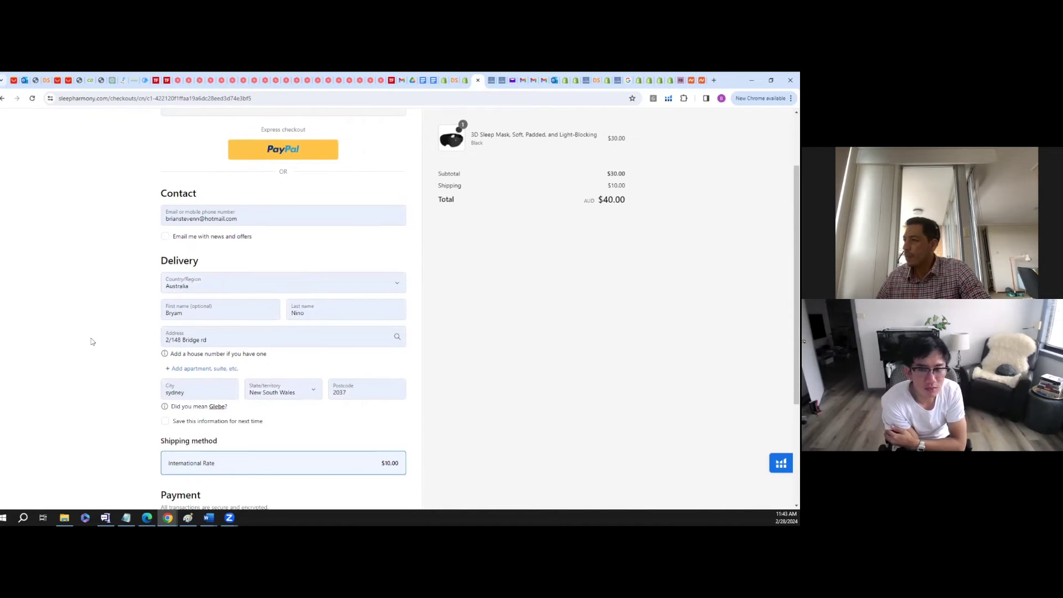
scroll(92, 342, down, 1)
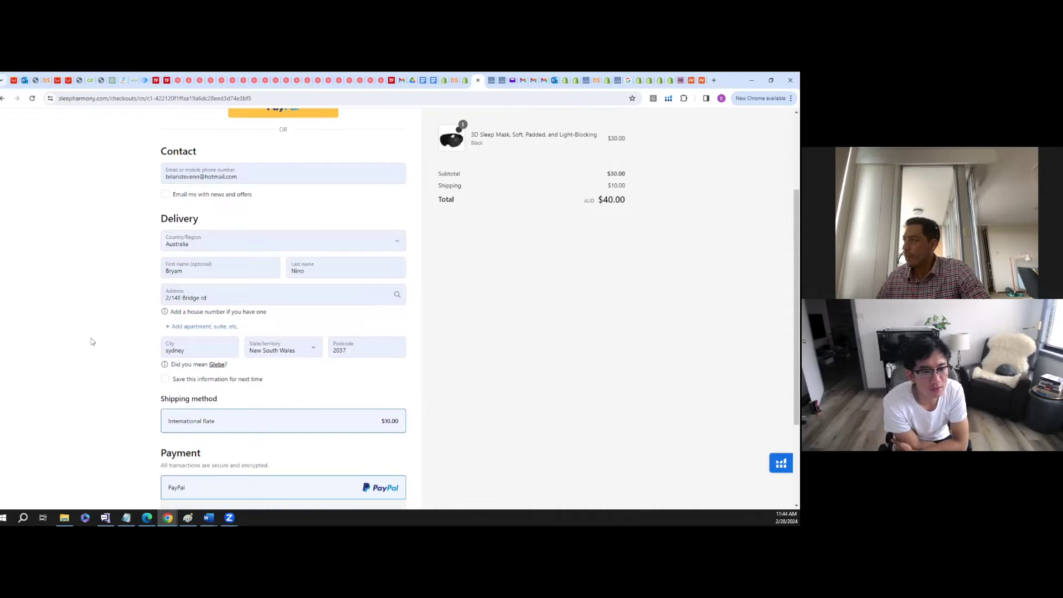
scroll(92, 341, up, 1)
scroll(525, 352, up, 2)
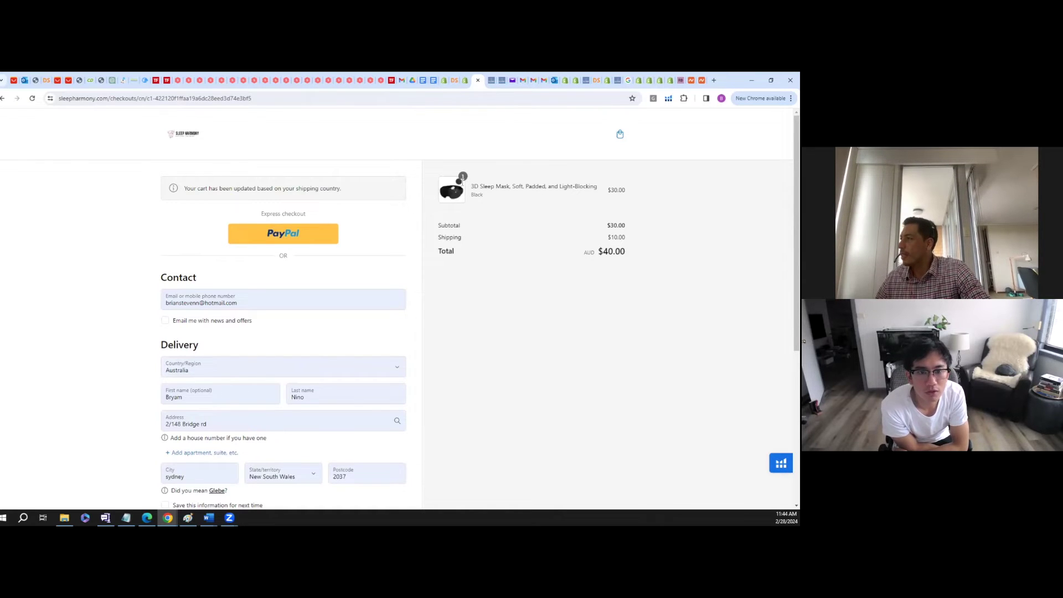
- Return to the admin and open the Shipping and delivery settings
click(462, 81)
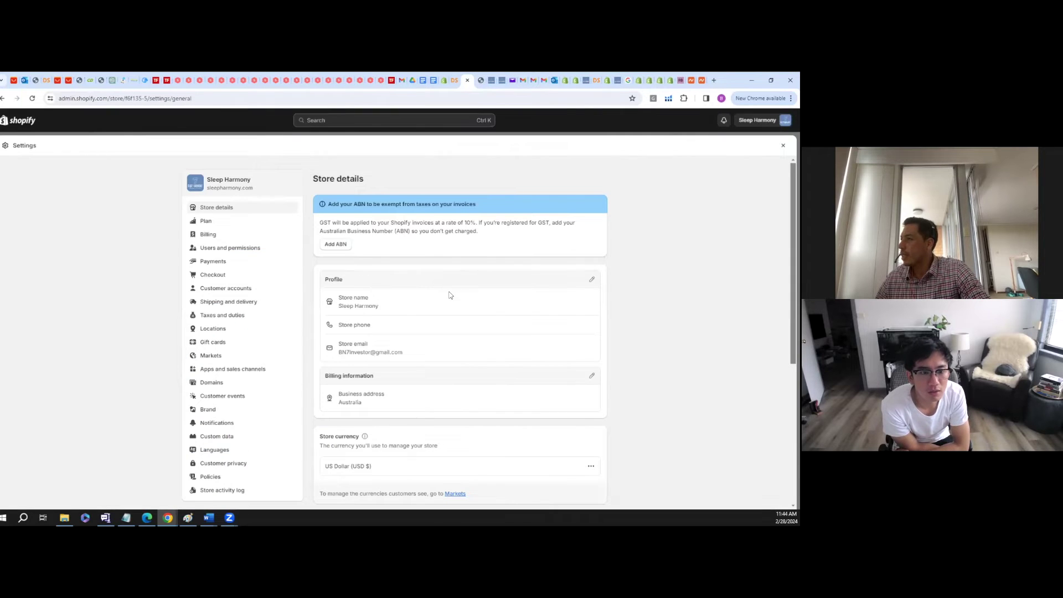
scroll(411, 332, down, 2)
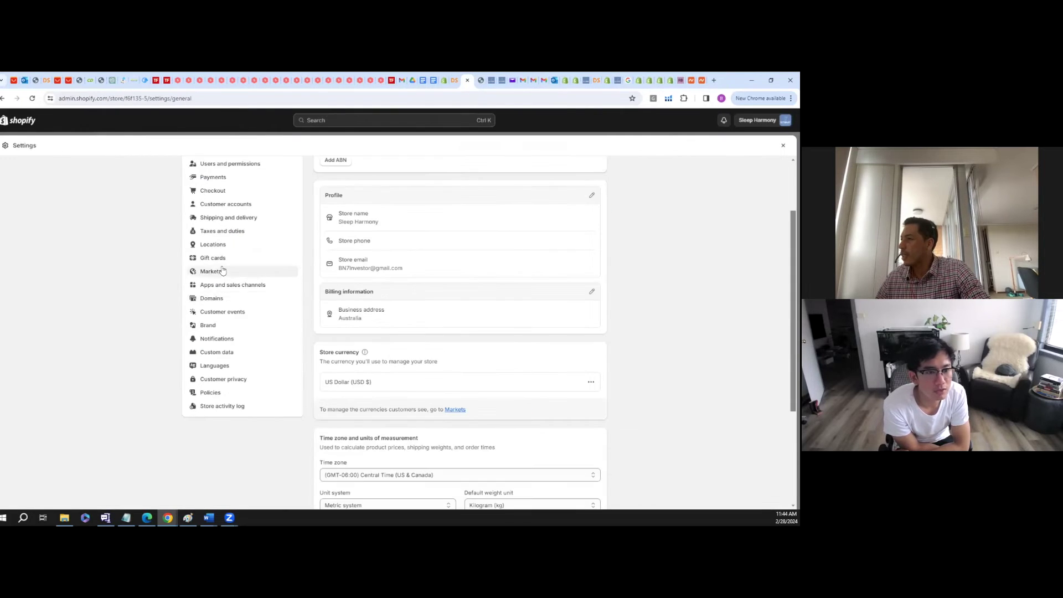
click(219, 222)
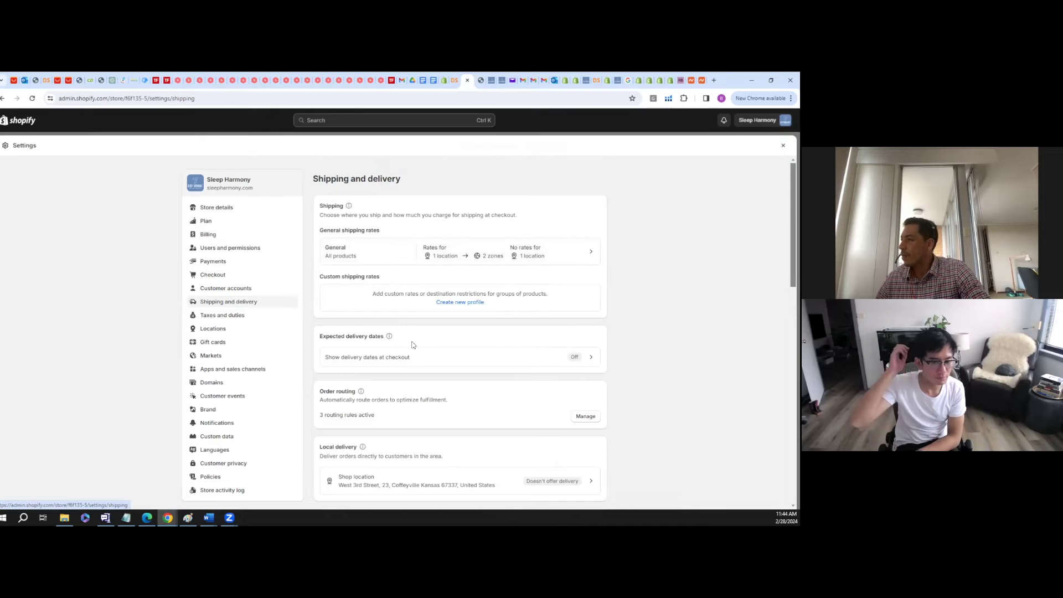
scroll(514, 352, down, 2)
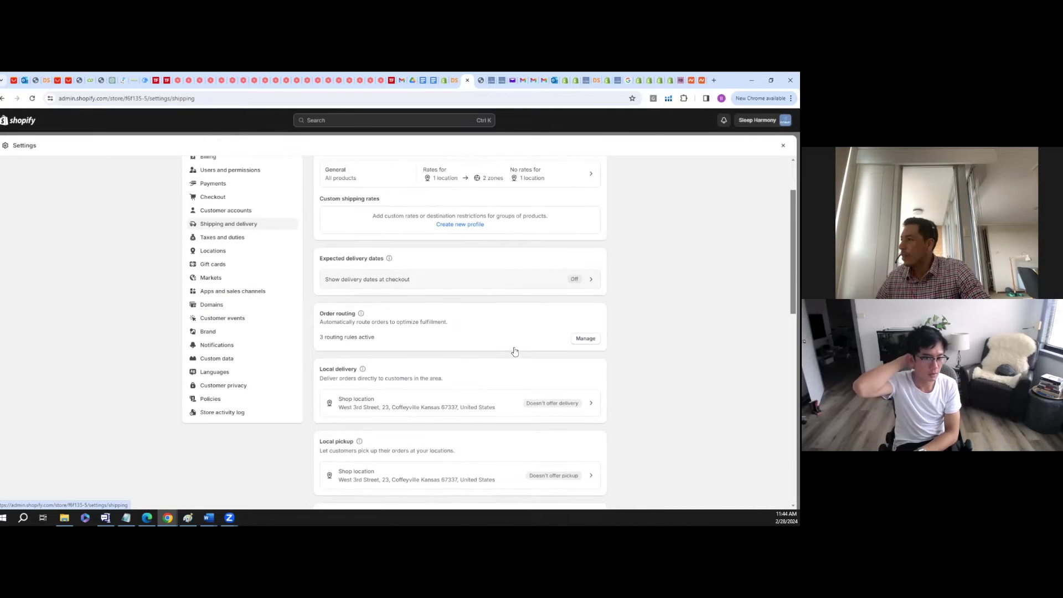
scroll(514, 351, up, 2)
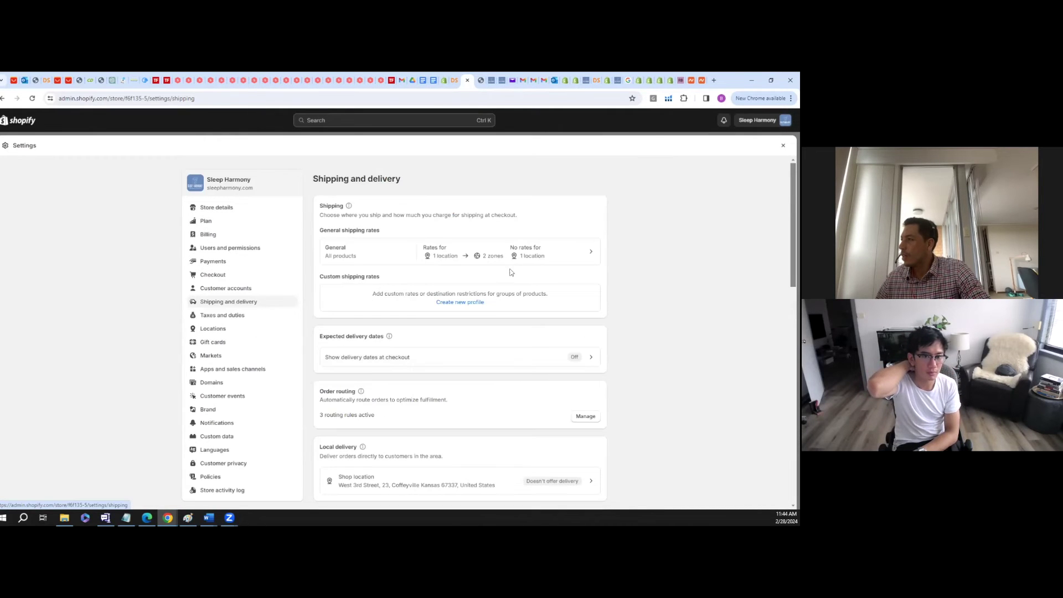
- Review the General profile's zones: $5.95 International Rate and free United States rate
click(561, 254)
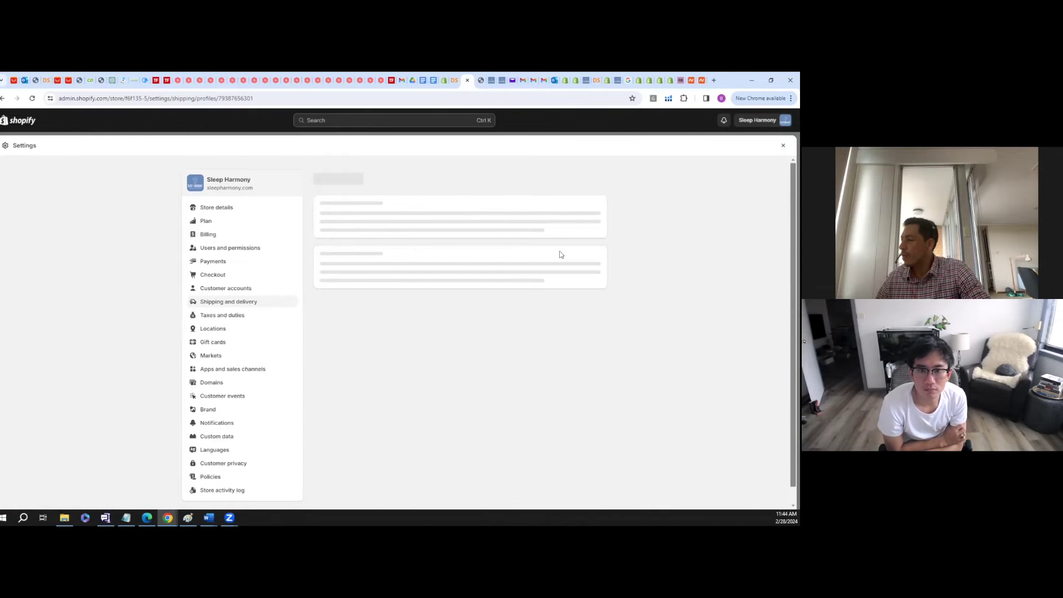
scroll(493, 315, down, 3)
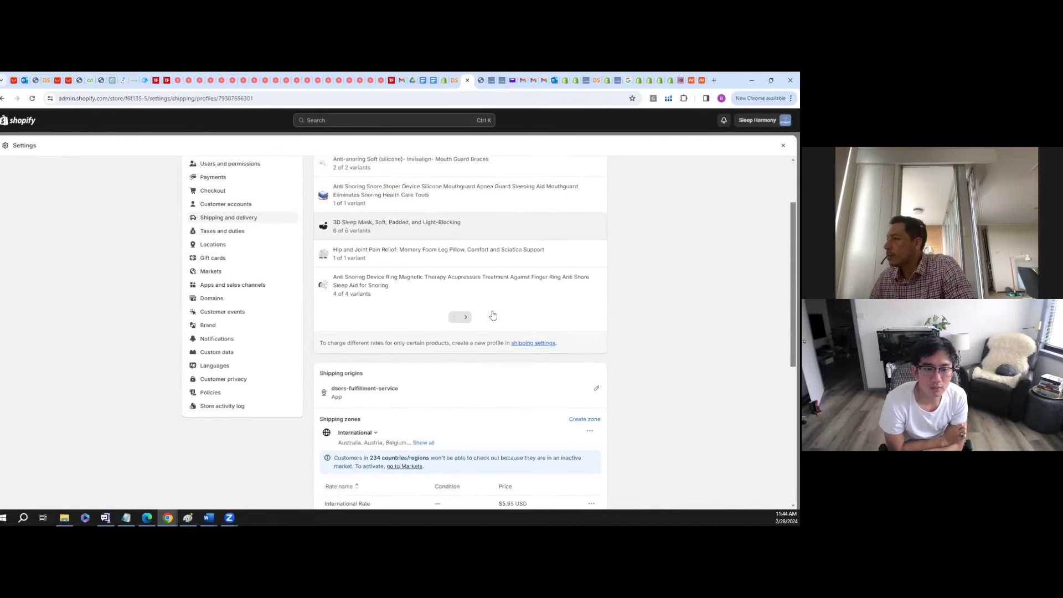
scroll(493, 316, down, 2)
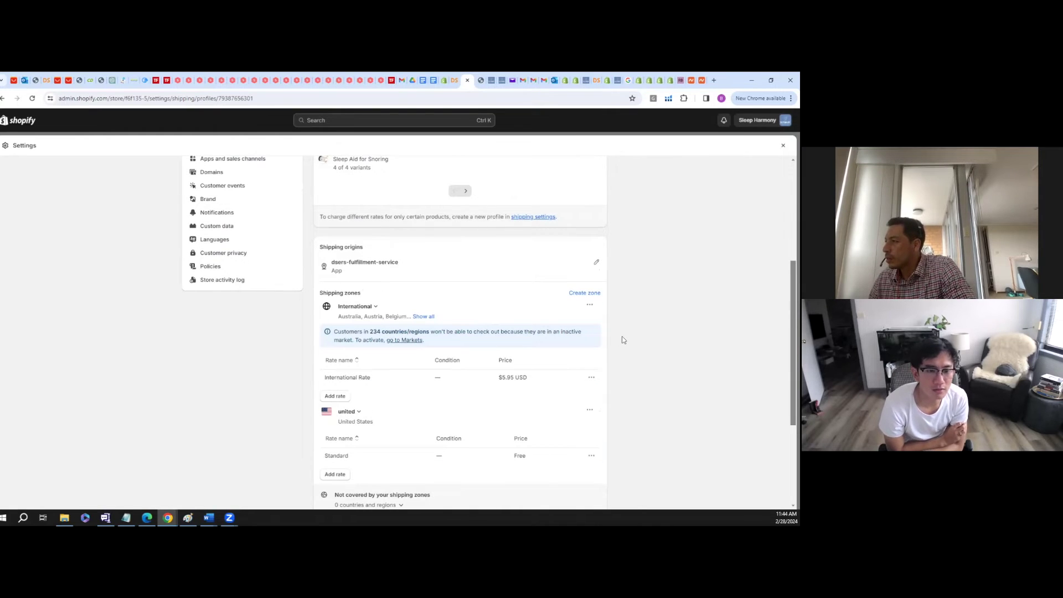
scroll(622, 339, down, 3)
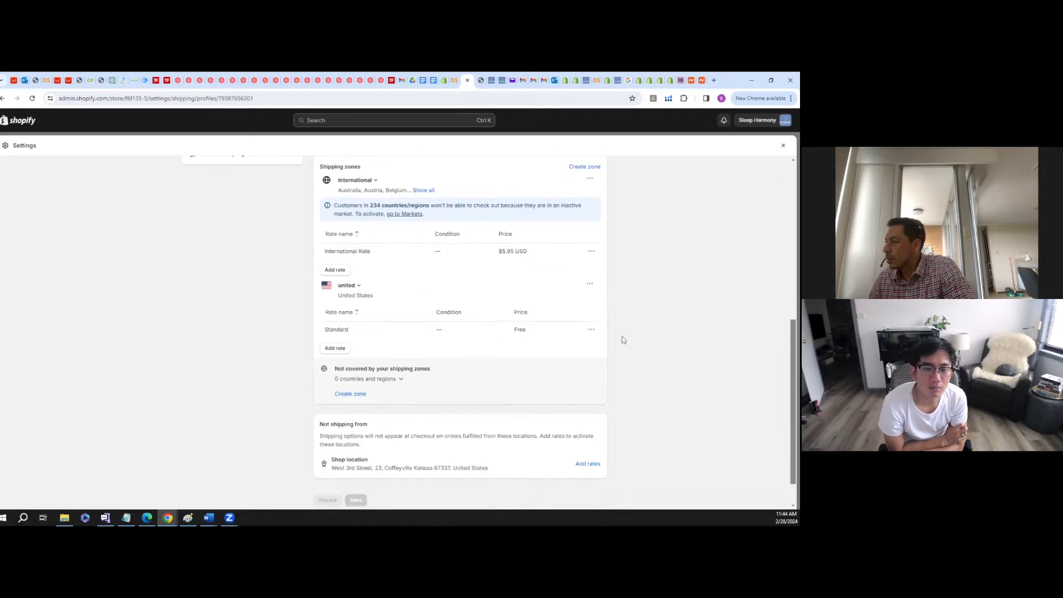
scroll(623, 339, up, 2)
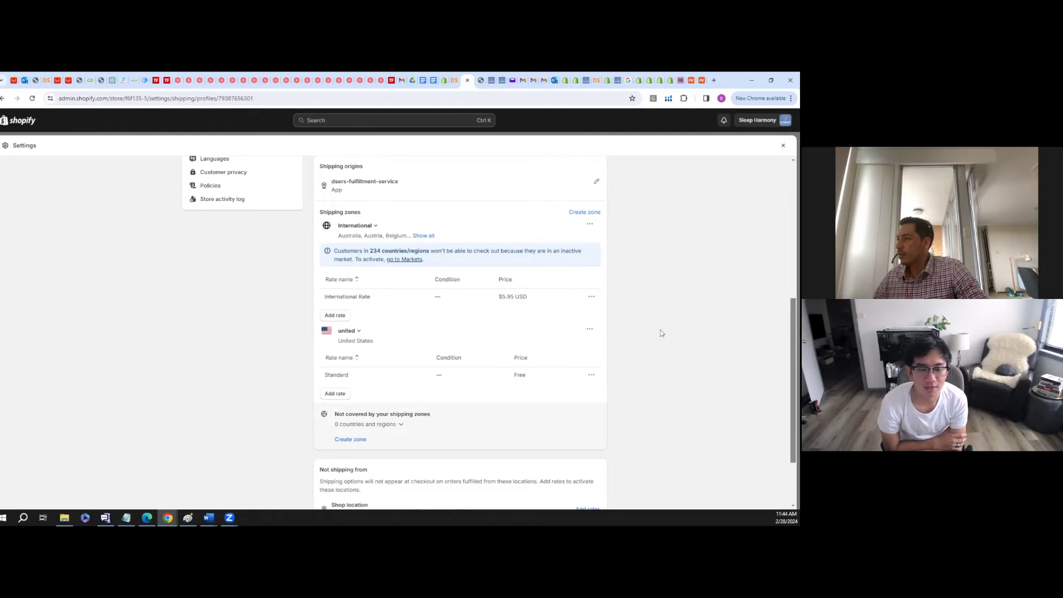
scroll(660, 330, up, 6)
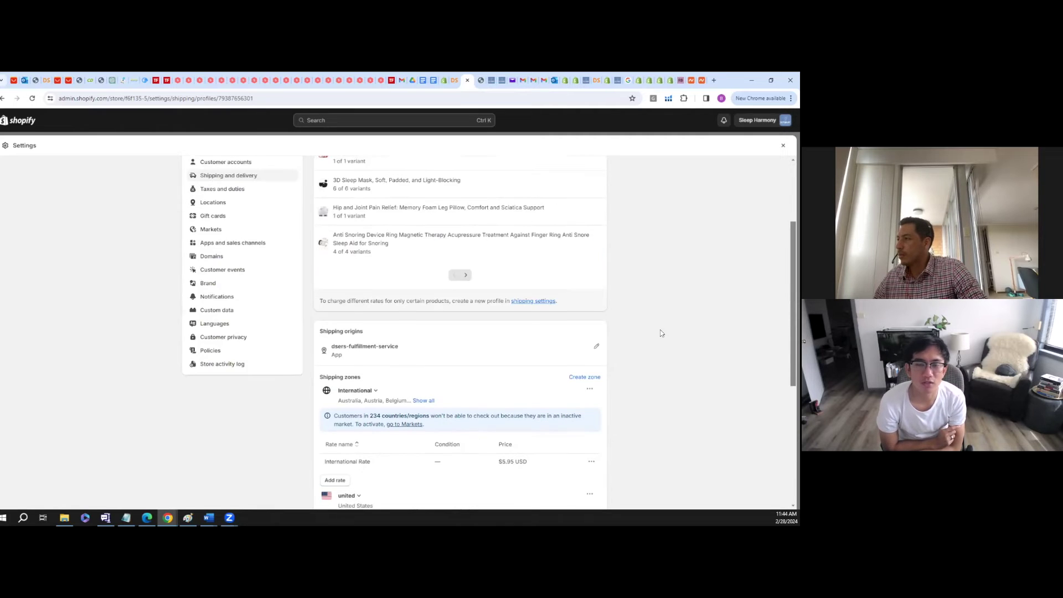
- Add another 3D Sleep Mask to the cart from its storefront product page
click(482, 81)
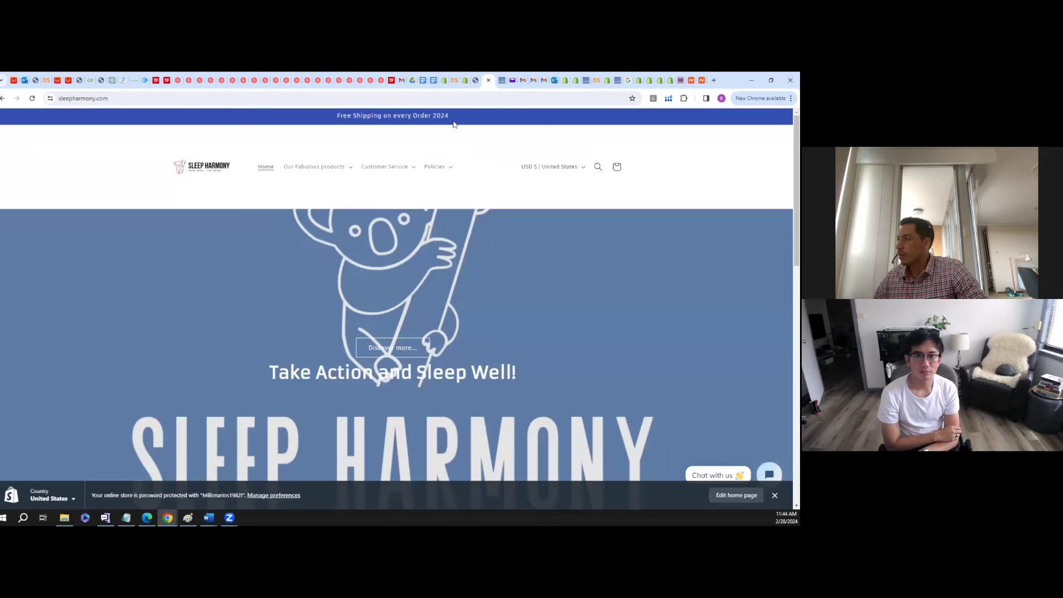
scroll(465, 366, down, 5)
scroll(499, 385, down, 5)
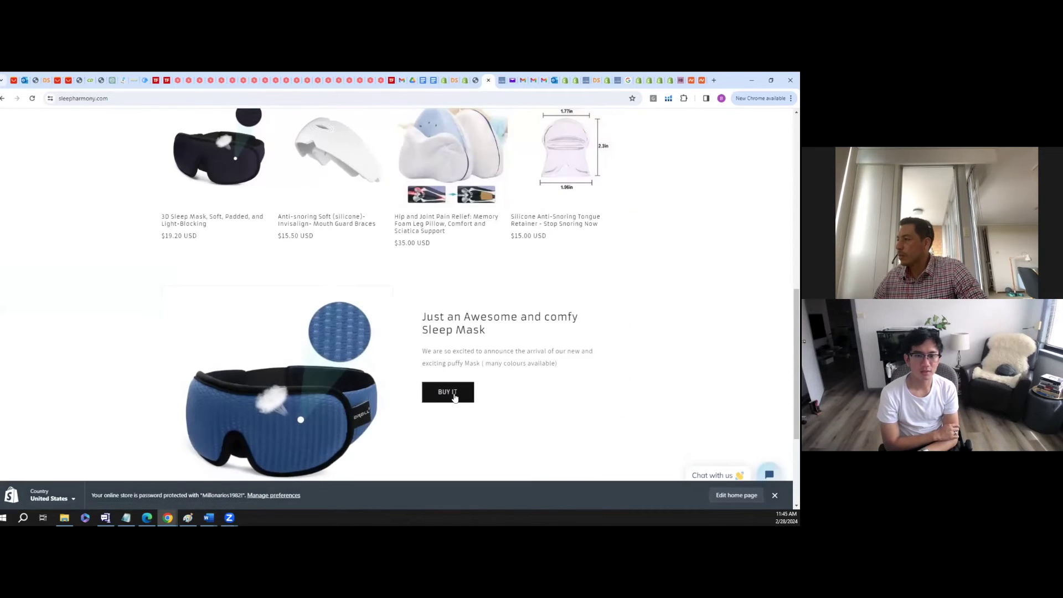
click(387, 330)
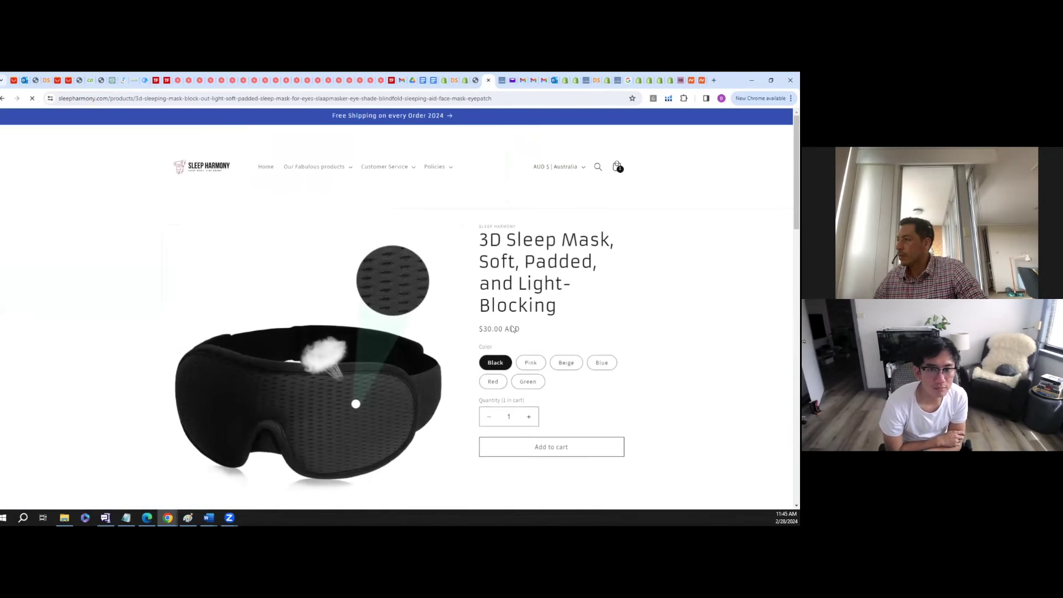
click(550, 447)
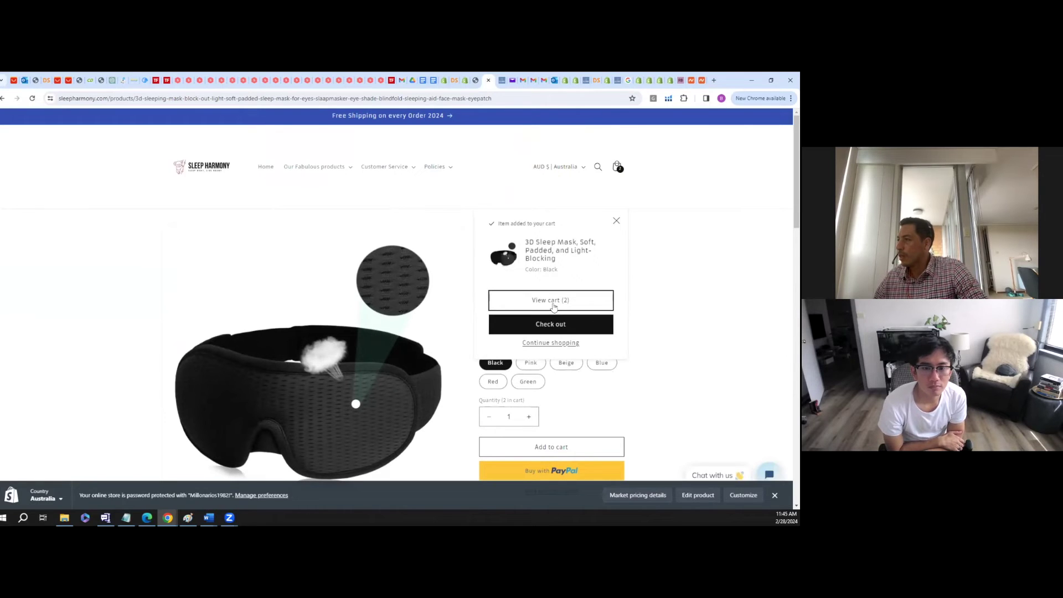
- Reduce the cart to one sleep mask and proceed to checkout
click(527, 304)
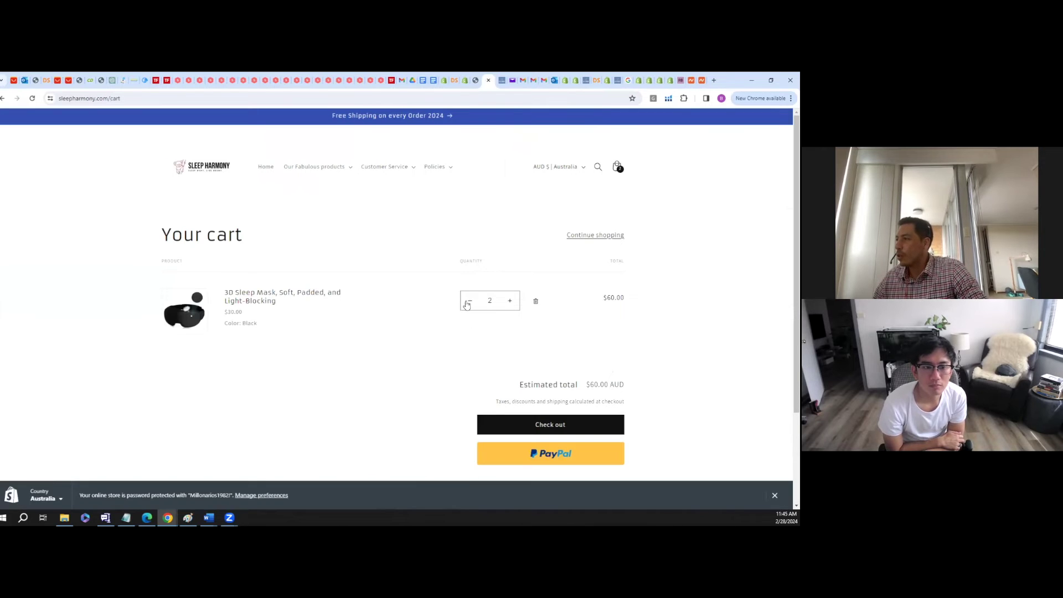
click(468, 301)
click(532, 426)
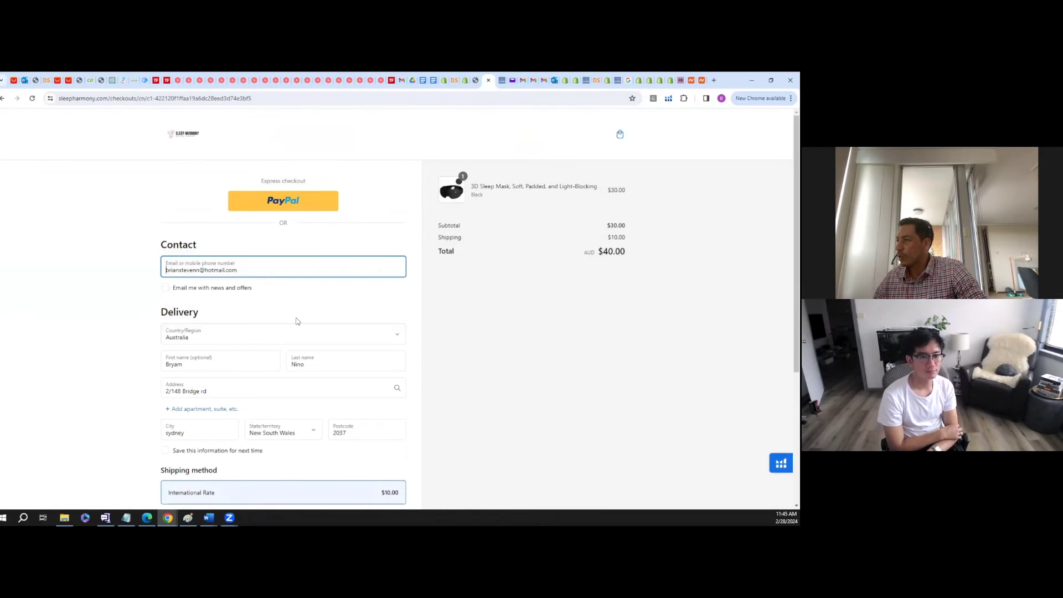
- Set the checkout country to United States and pick a suggested street address starting with '23'
click(226, 343)
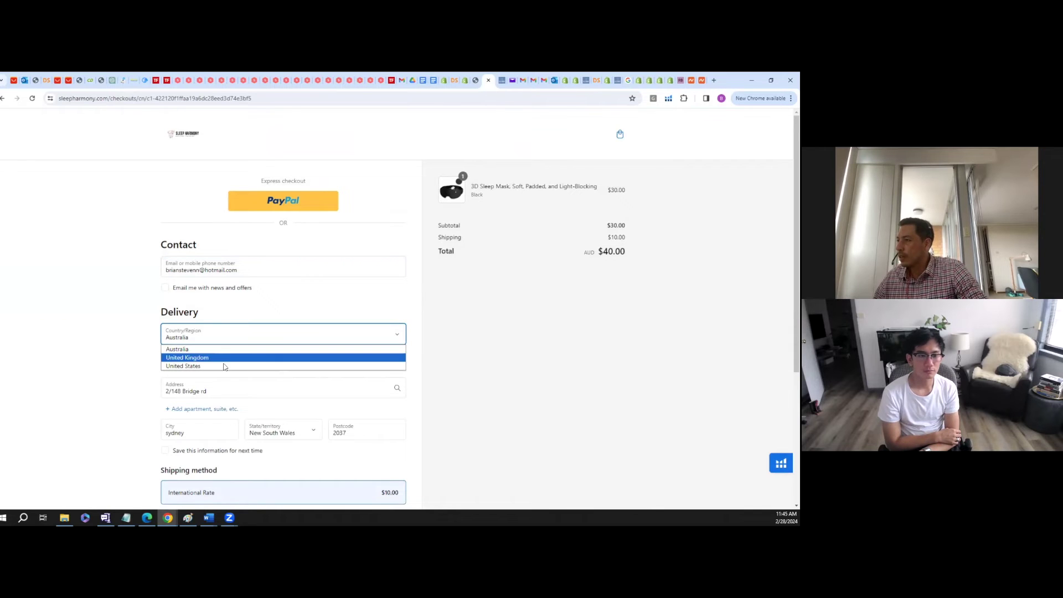
key(Escape)
text(united states)
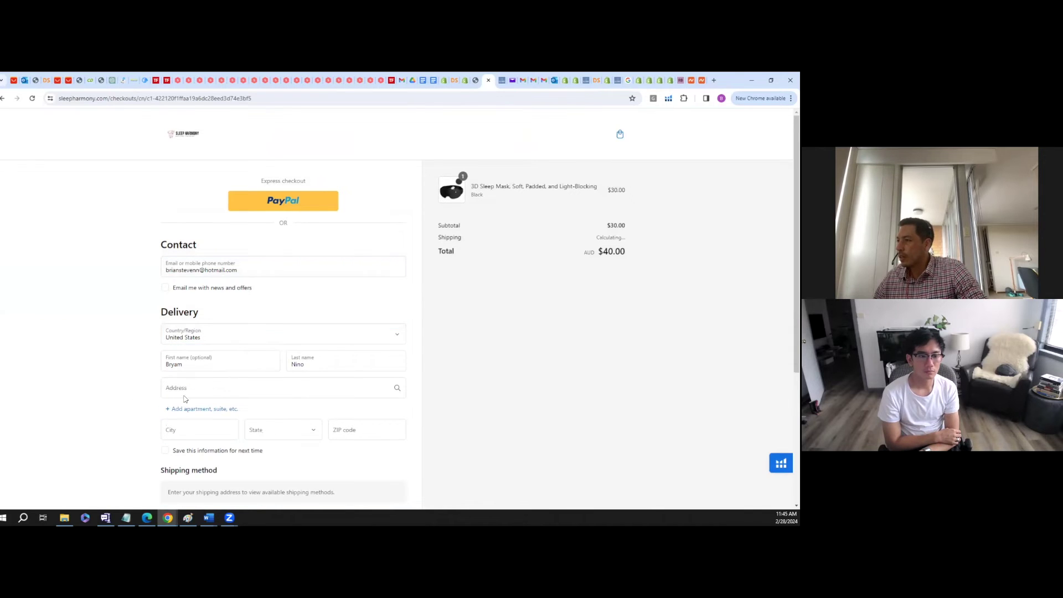
scroll(191, 391, down, 1)
click(195, 381)
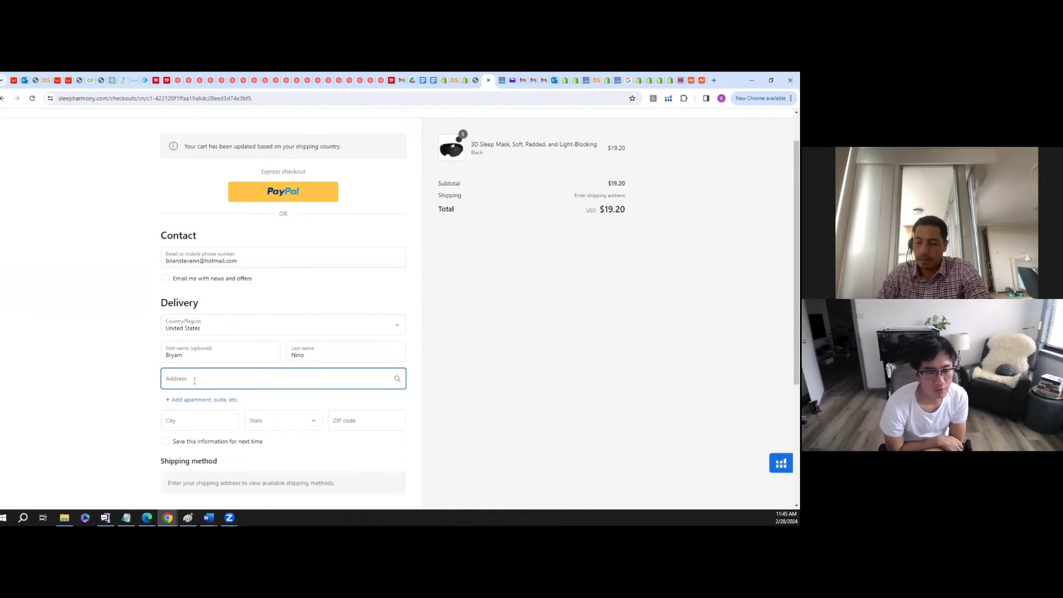
text(23)
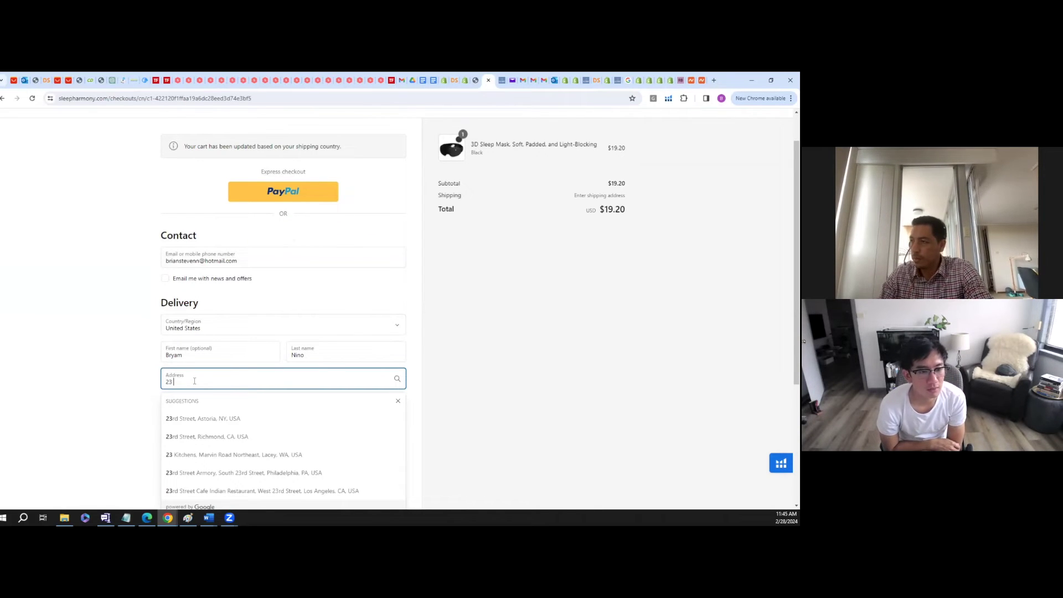
click(240, 438)
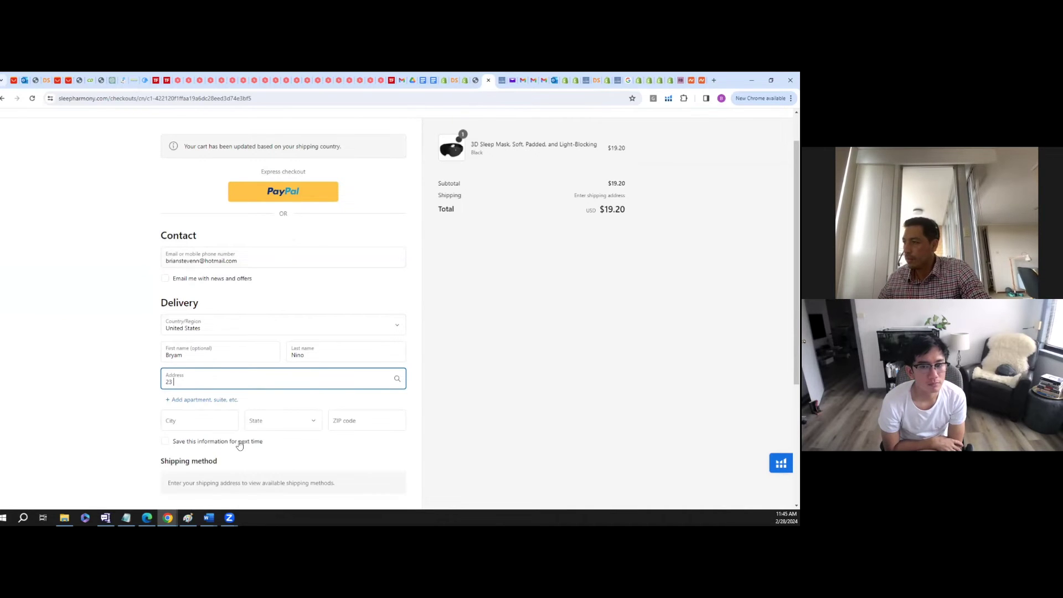
- Try to fill in the ZIP code, dismissing the saved-address suggestions that get in the way
scroll(125, 403, down, 3)
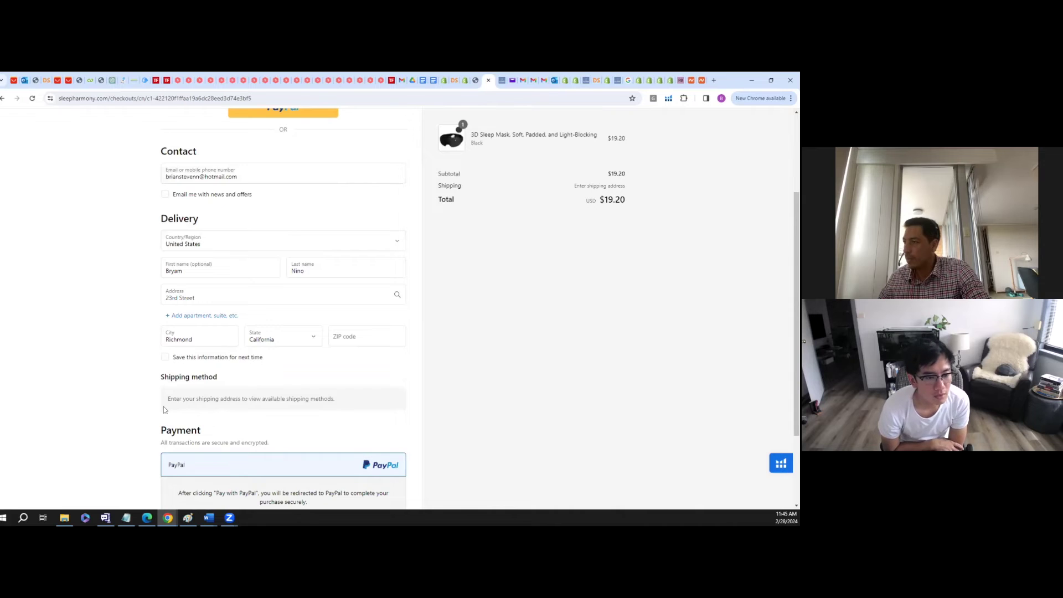
scroll(164, 410, down, 4)
scroll(164, 410, up, 7)
scroll(164, 413, down, 2)
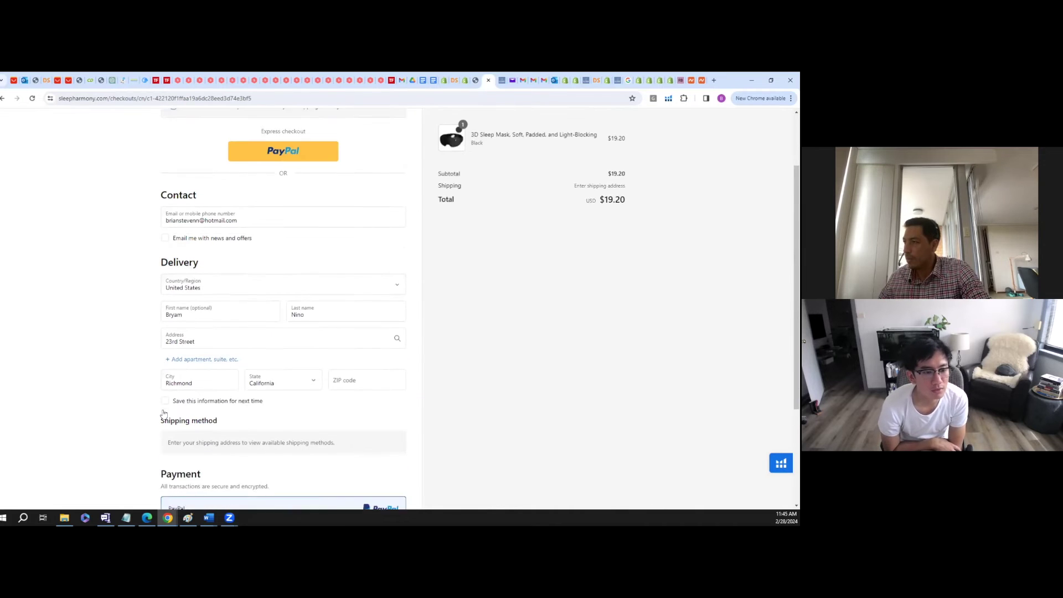
scroll(163, 413, down, 1)
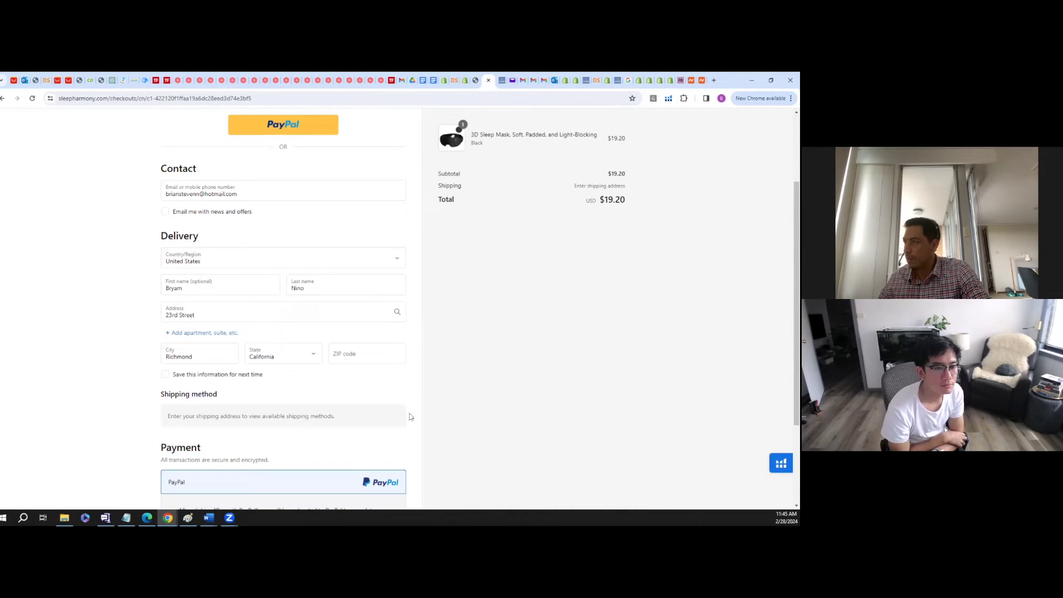
click(362, 355)
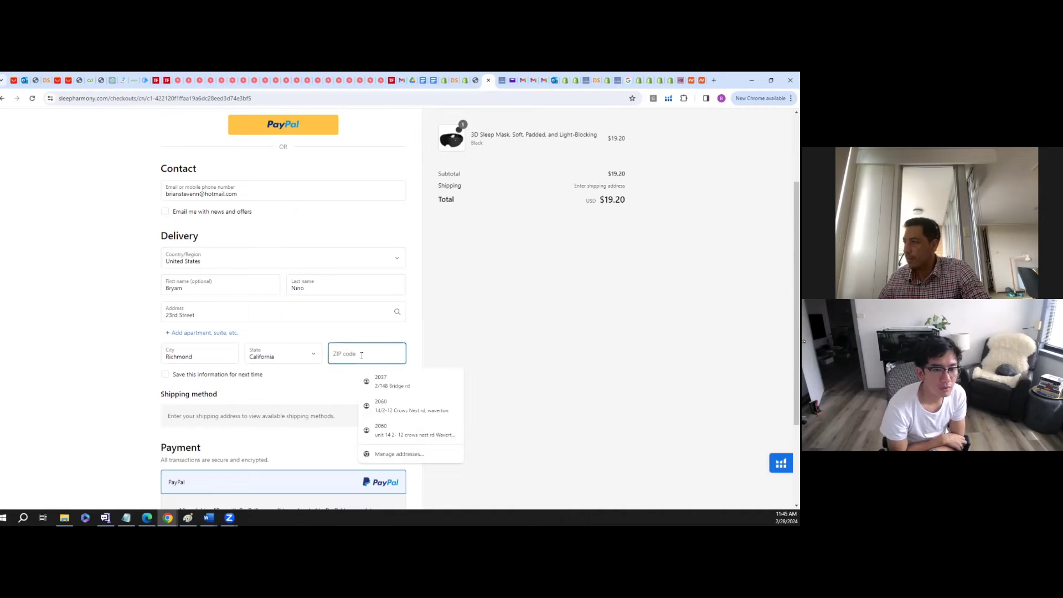
click(530, 355)
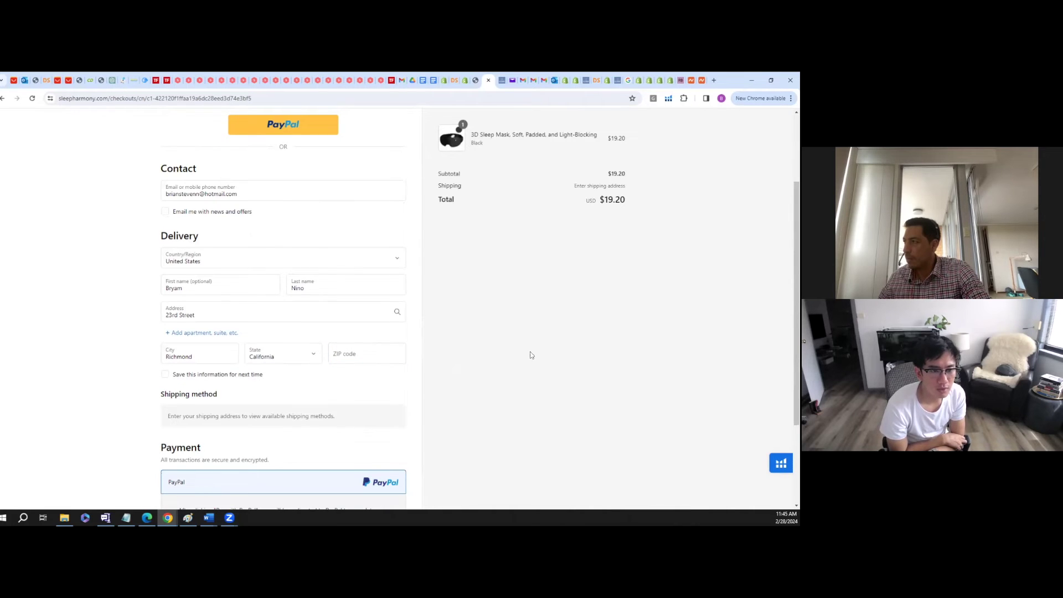
scroll(531, 355, up, 2)
scroll(530, 362, down, 2)
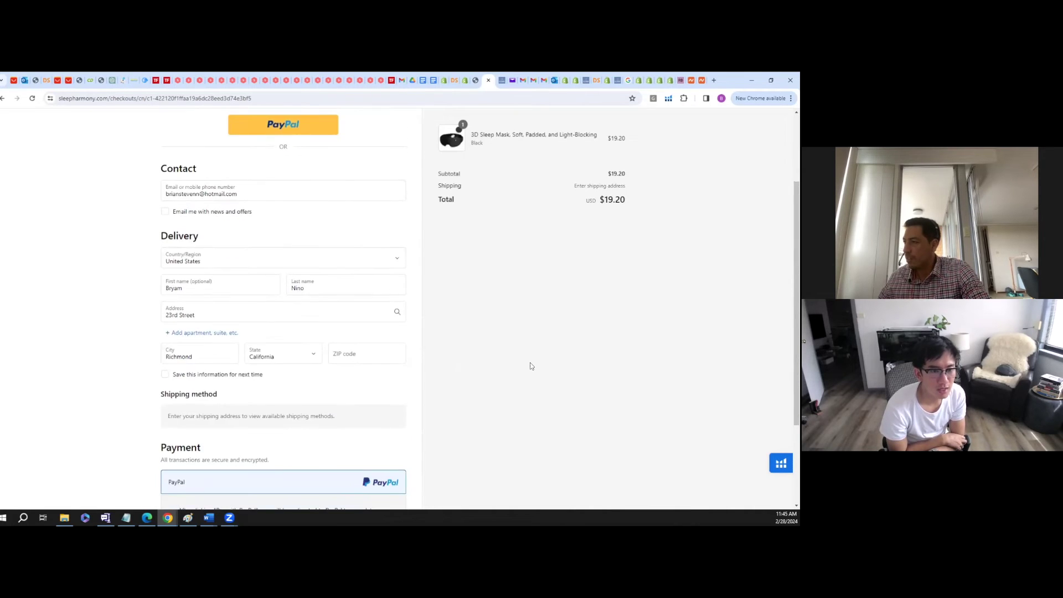
scroll(530, 366, down, 1)
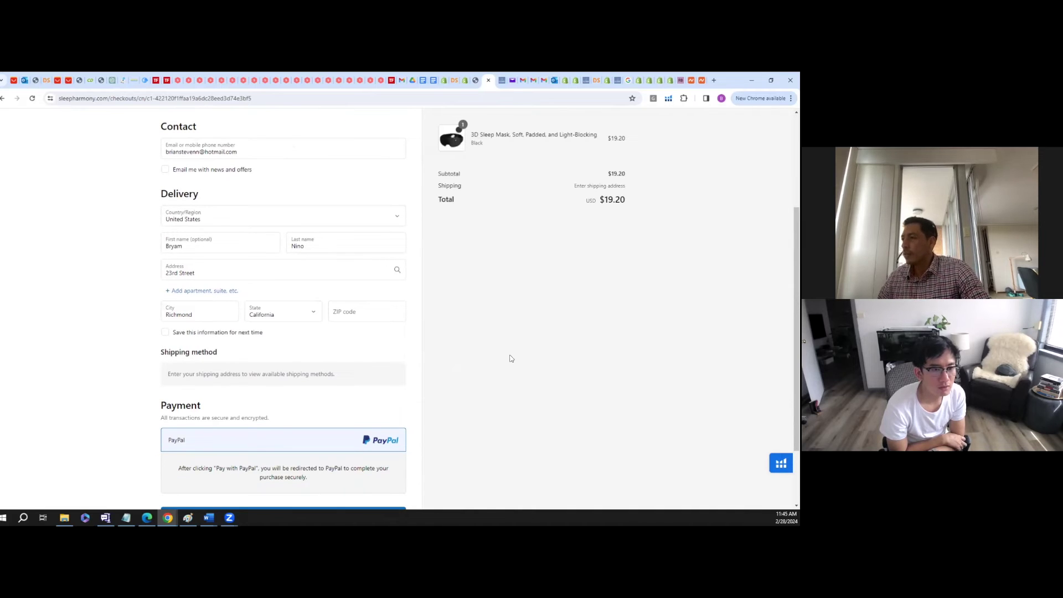
click(347, 310)
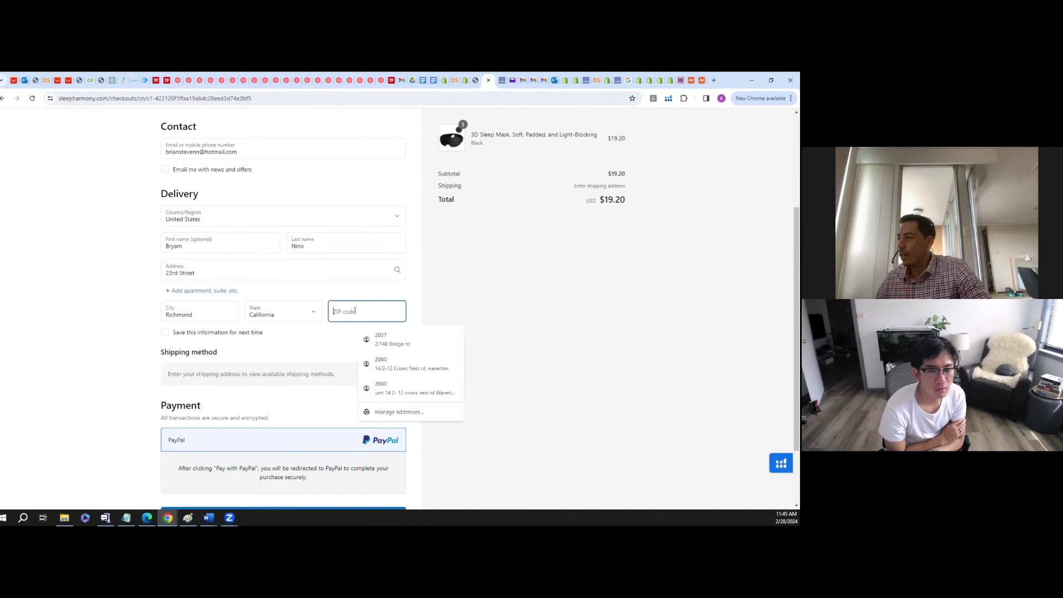
click(498, 294)
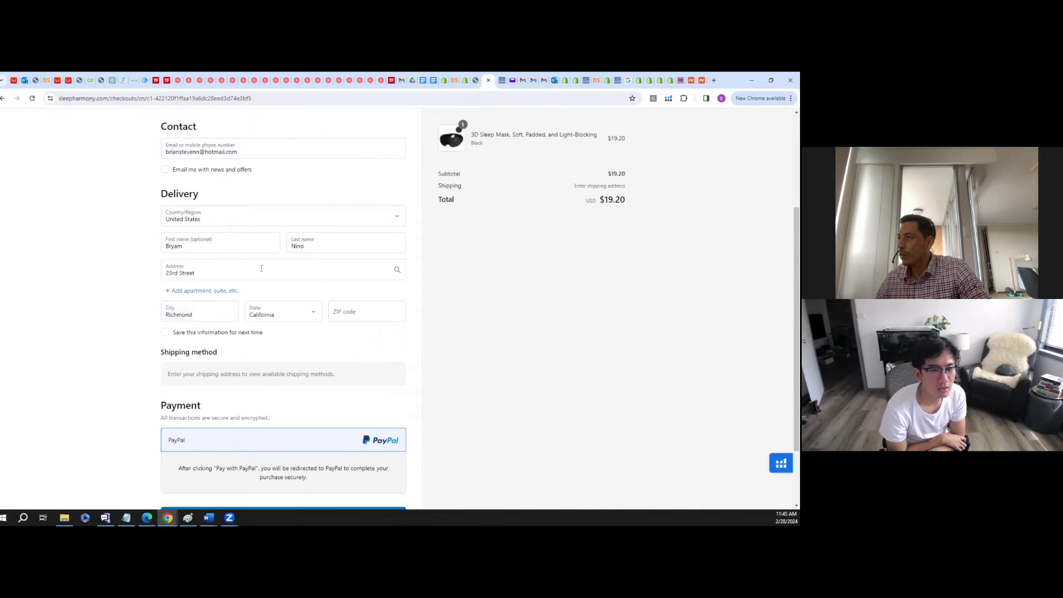
- Choose a complete suggested US address that fills in city, state and ZIP code
click(216, 273)
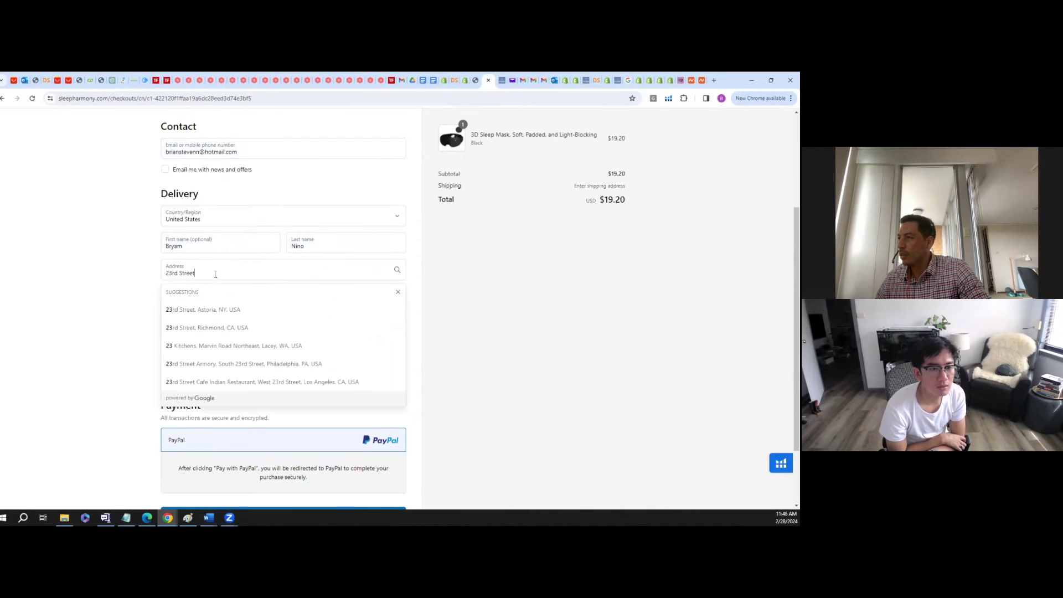
click(228, 328)
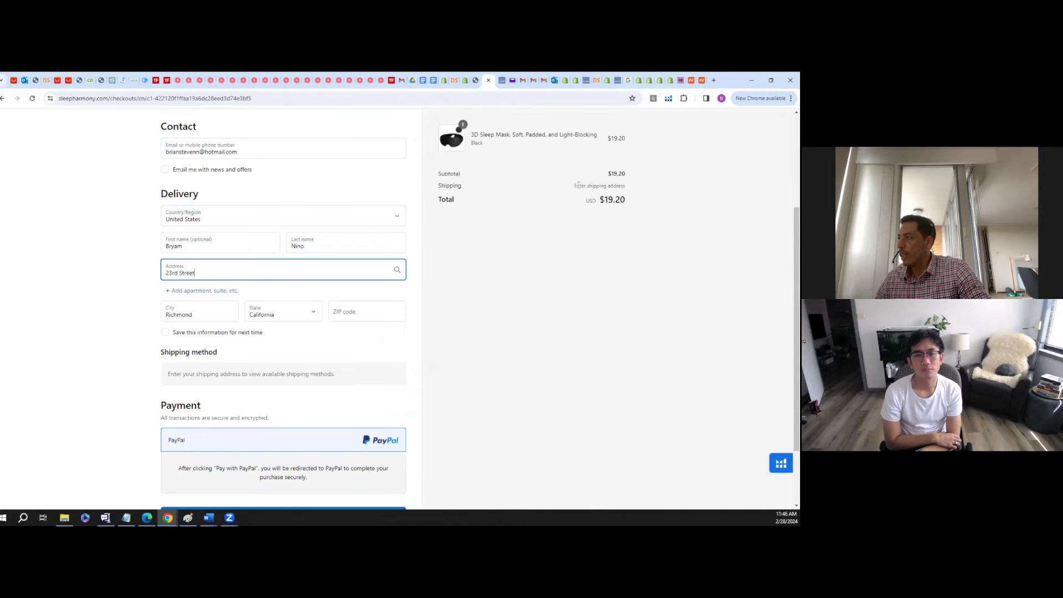
drag(578, 185, 627, 186)
click(487, 248)
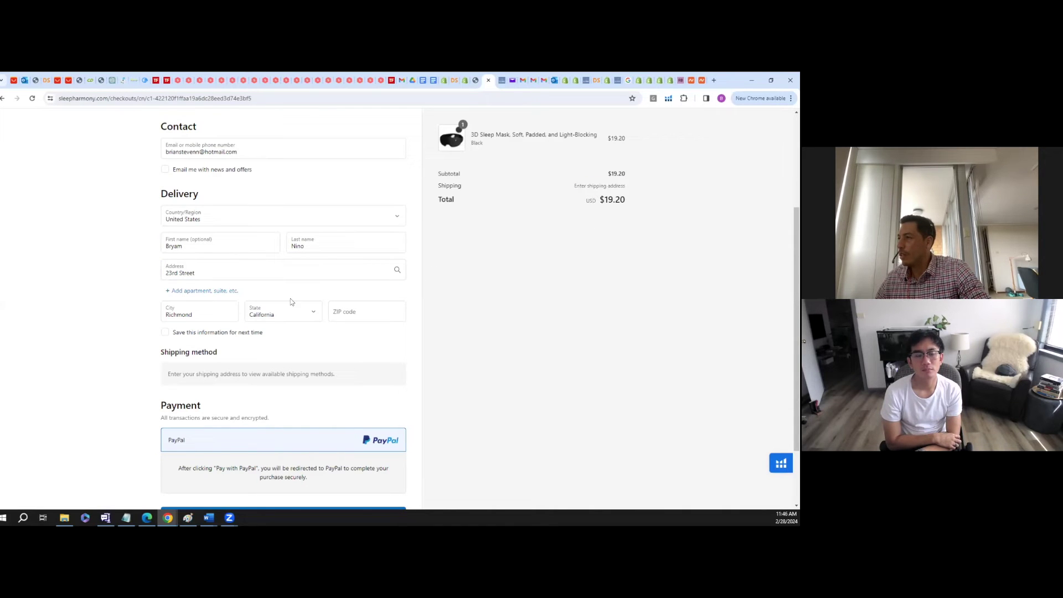
click(215, 266)
click(236, 367)
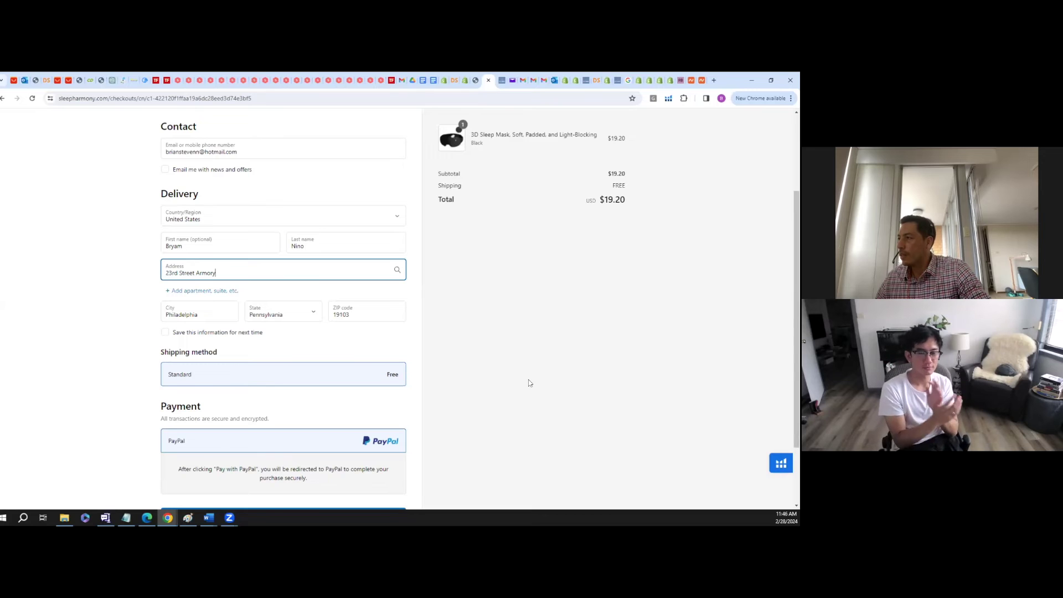
- Confirm the United States address receives free Standard shipping
scroll(528, 383, down, 1)
scroll(528, 382, up, 1)
scroll(529, 382, up, 2)
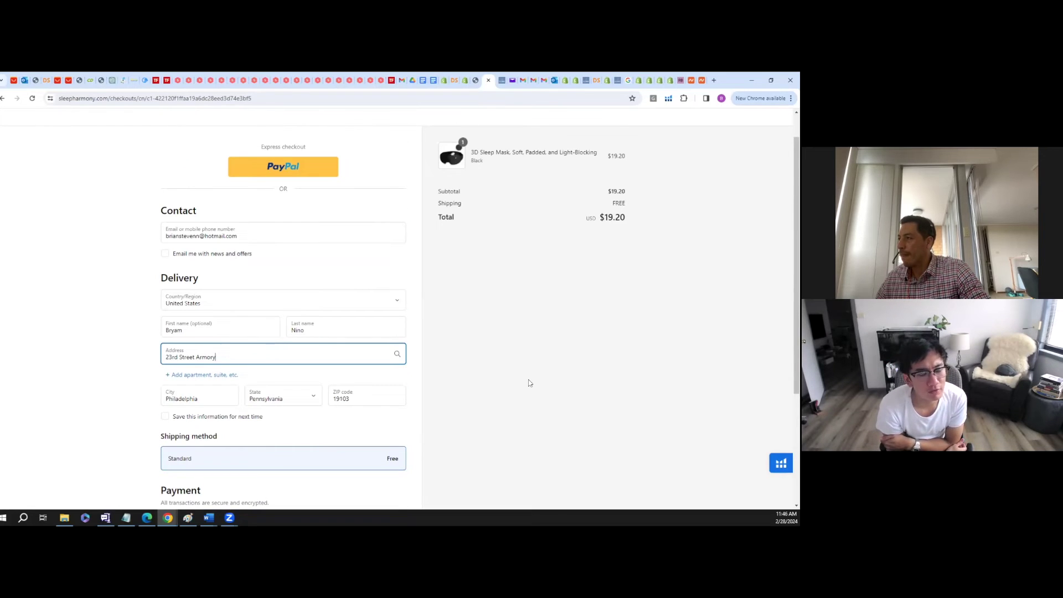
scroll(529, 382, down, 1)
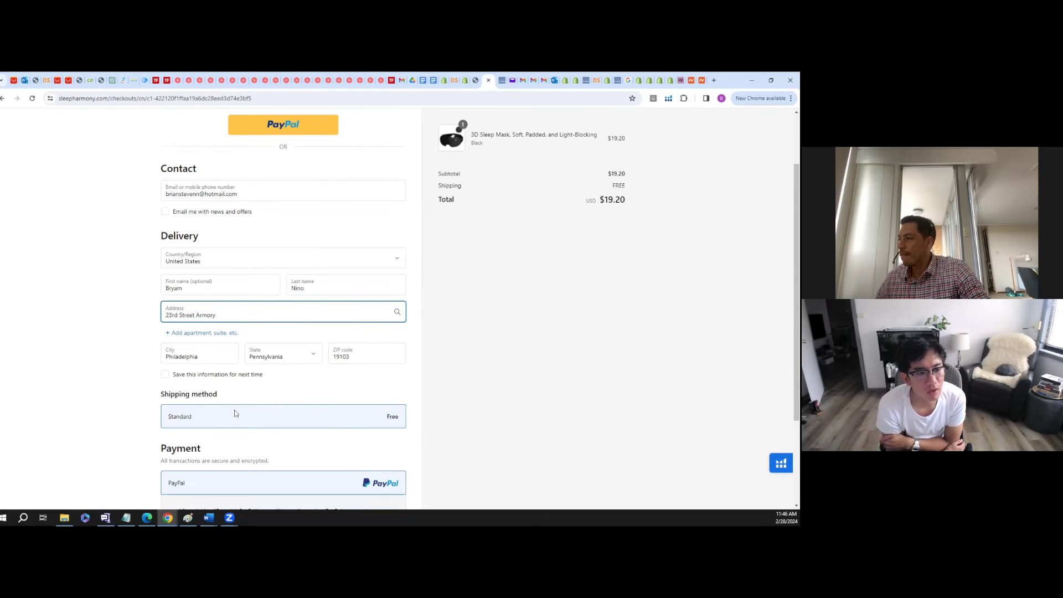
scroll(237, 414, up, 2)
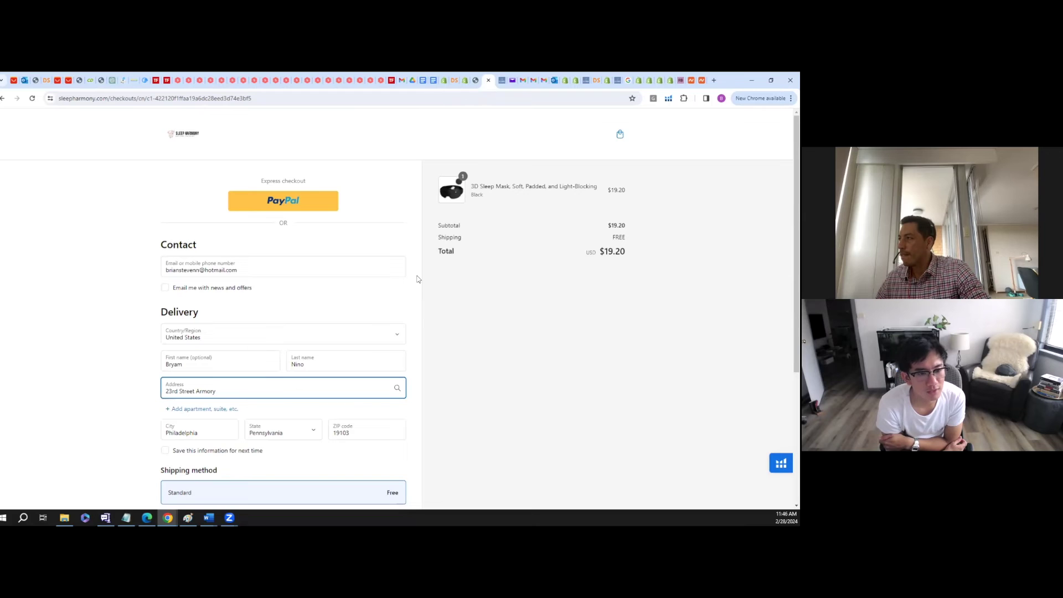
- Change the delivery country to United Kingdom and go back to the admin tab
click(238, 336)
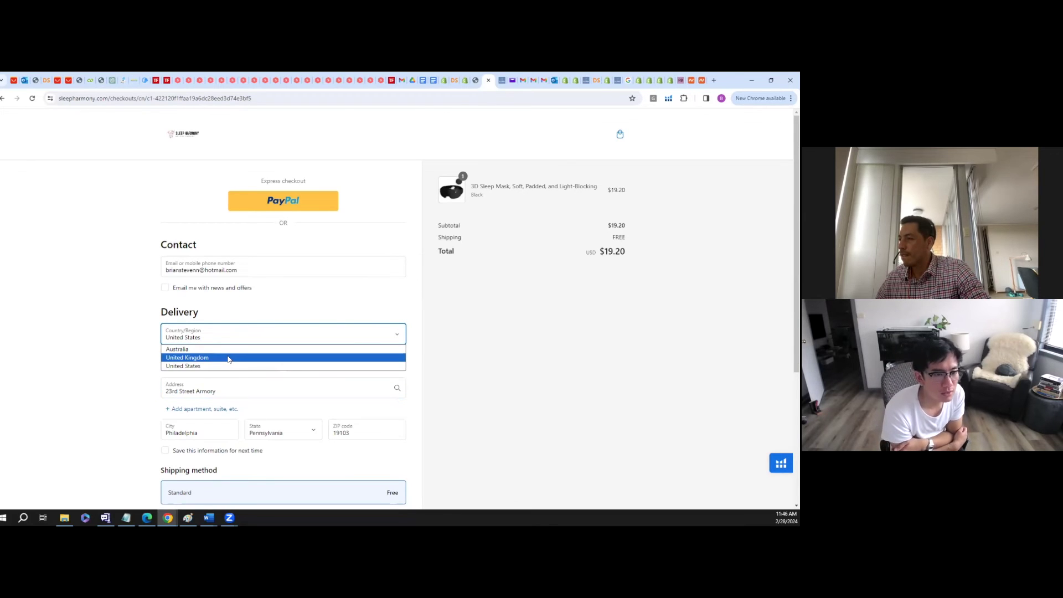
click(229, 358)
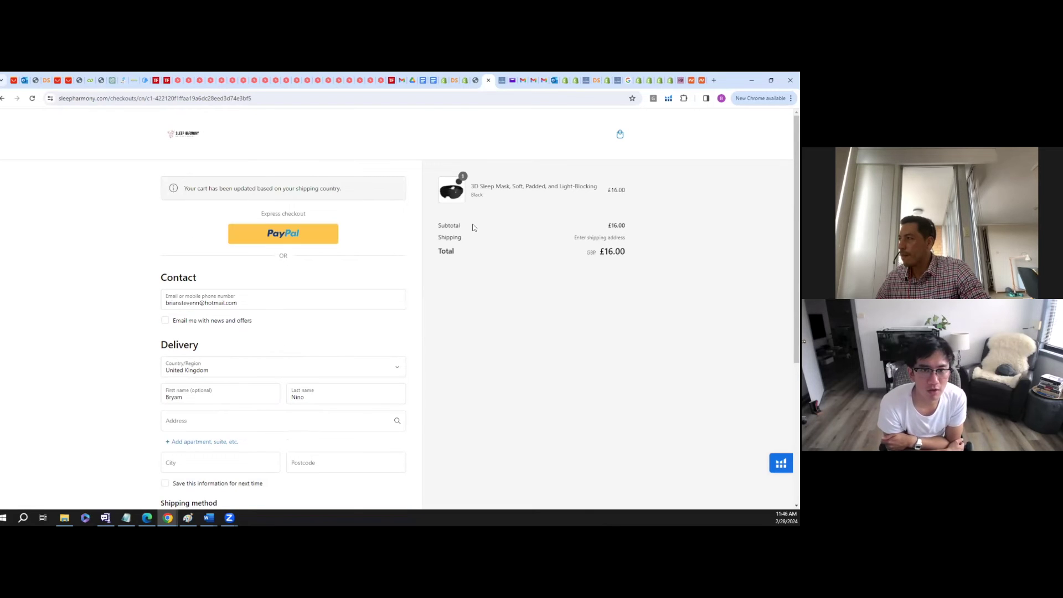
click(468, 84)
- In Settings > Markets, change the International market from Inactive to Active and save
click(463, 80)
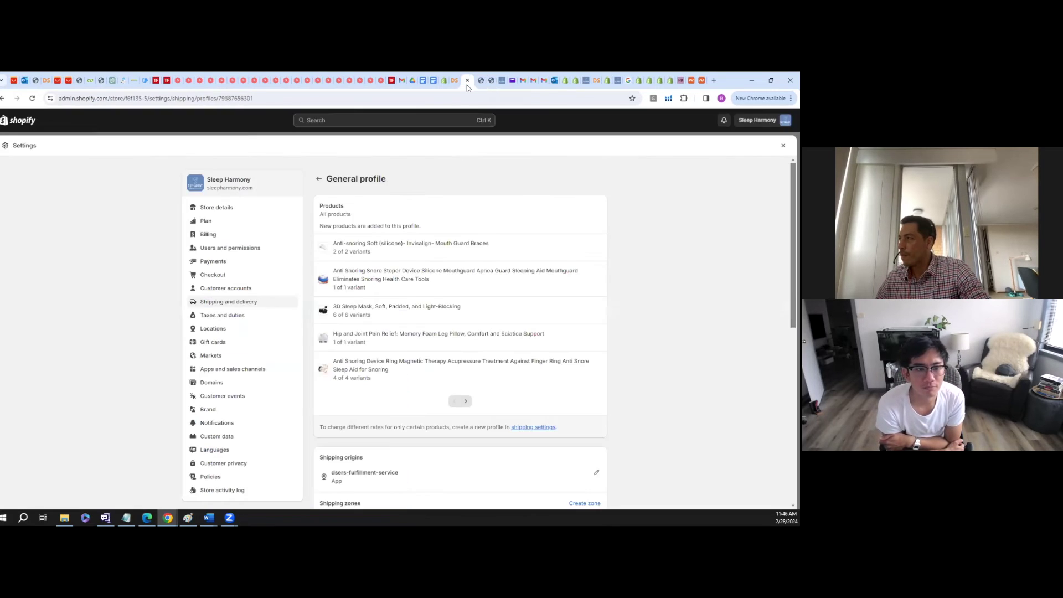
click(229, 301)
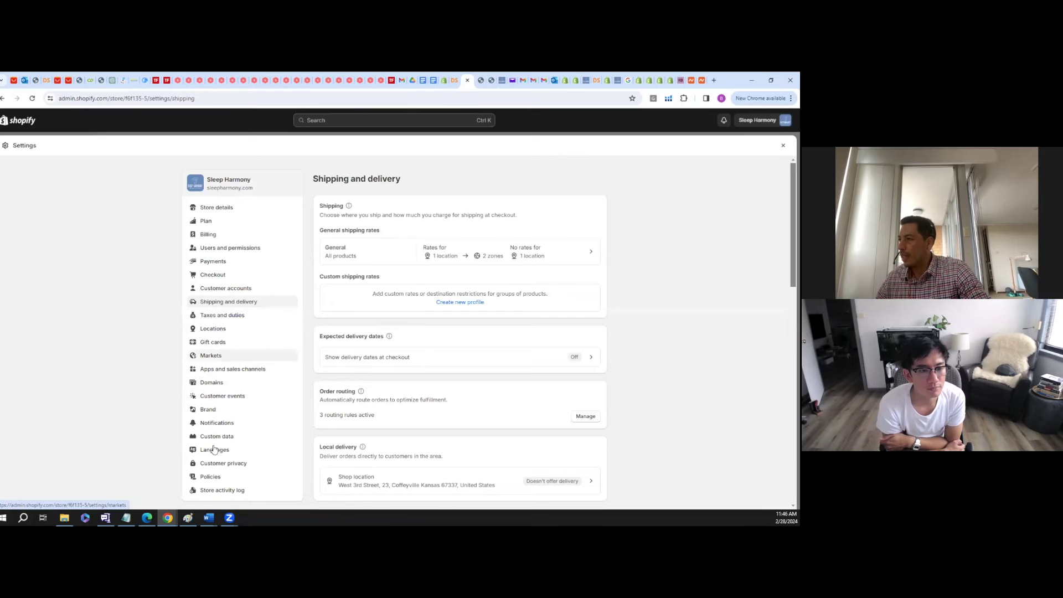
click(211, 356)
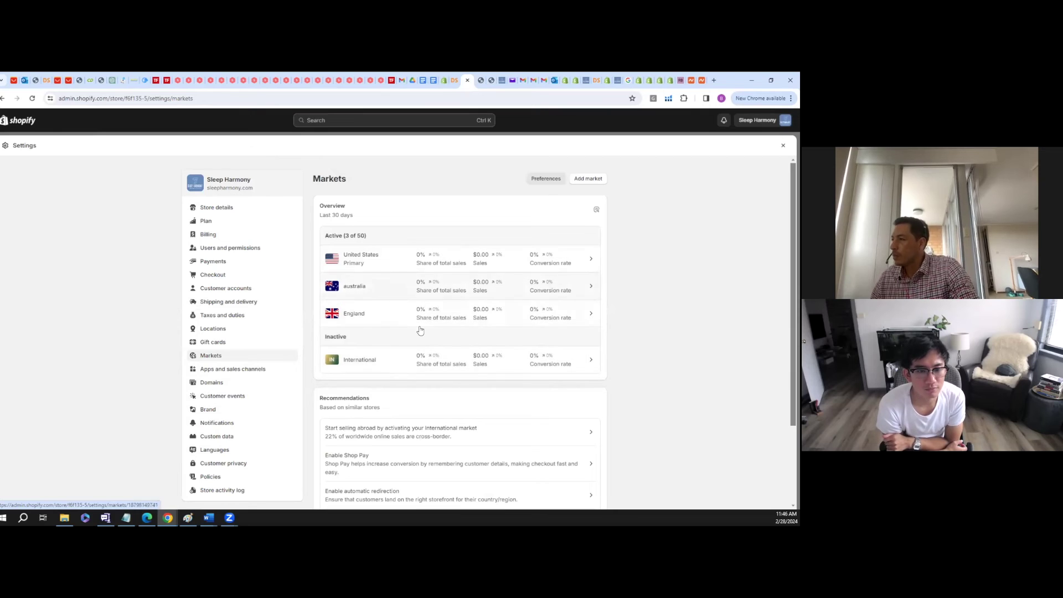
click(388, 363)
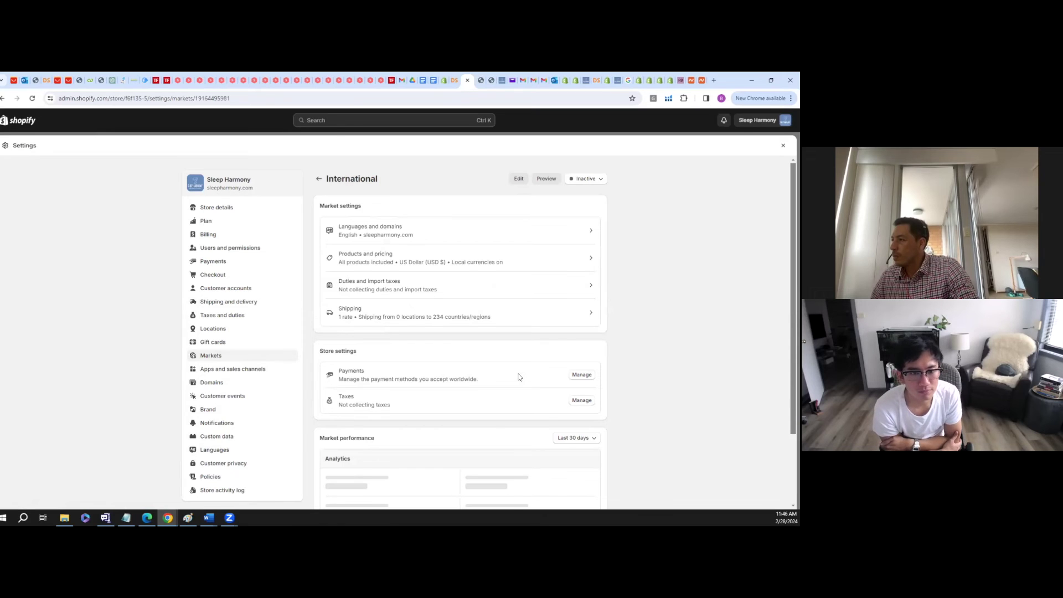
click(599, 178)
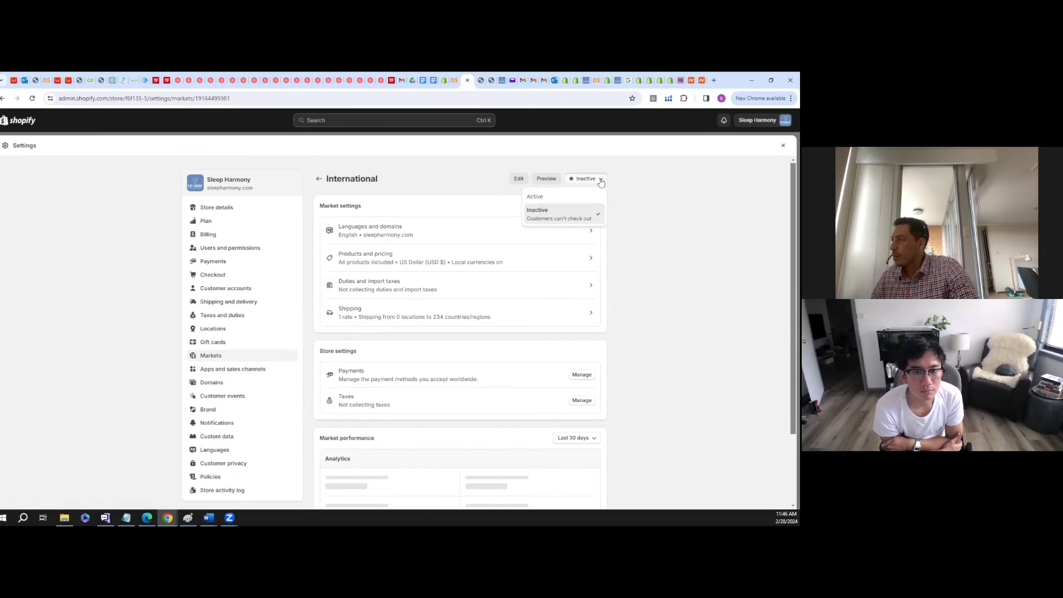
click(547, 199)
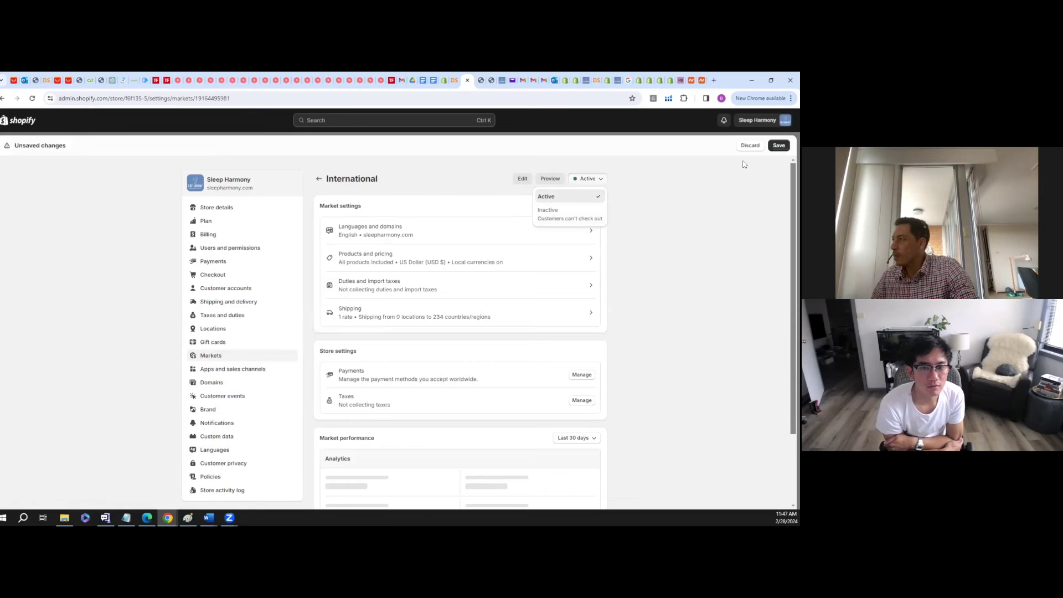
click(780, 146)
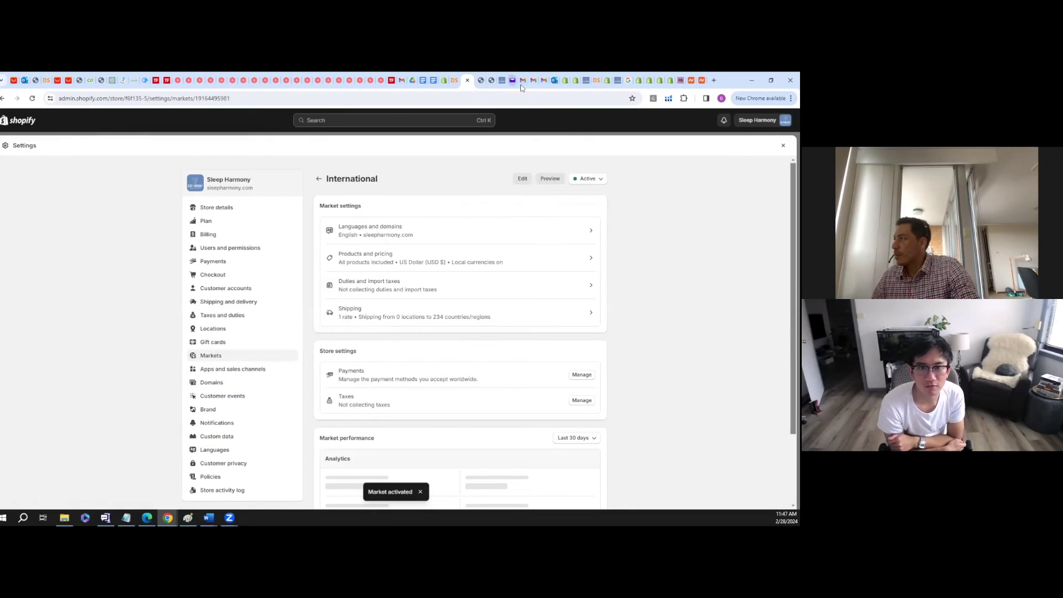
- Reload the checkout and check the delivery country options, keeping United Kingdom
click(480, 81)
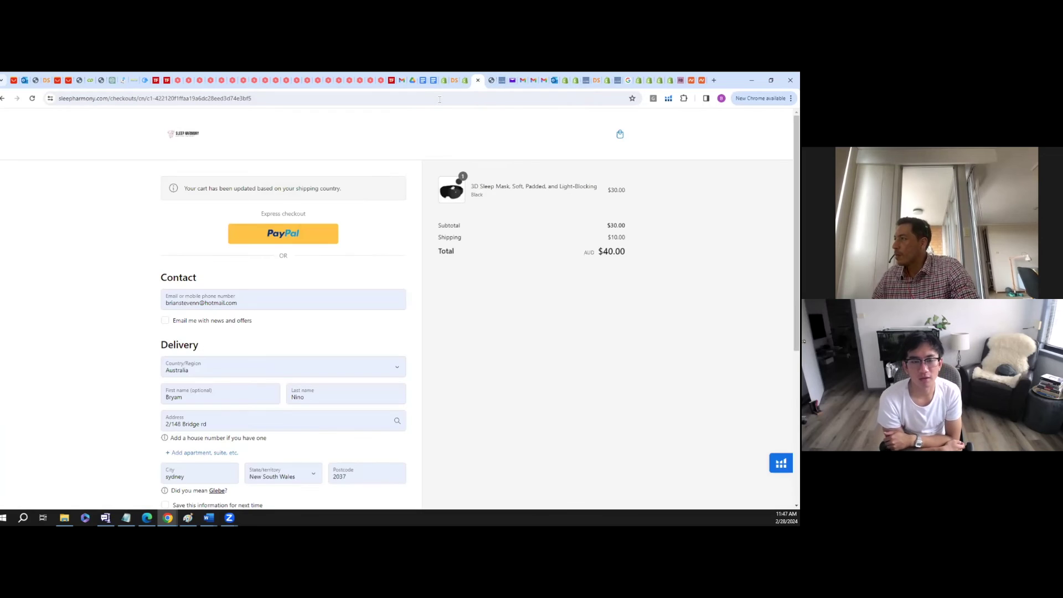
click(439, 99)
key(Return)
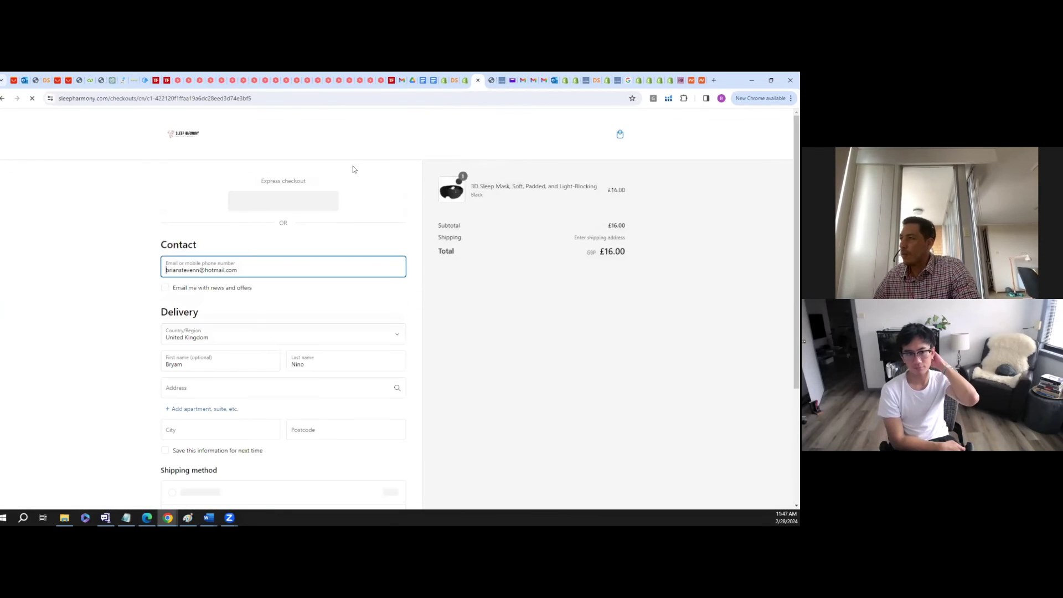
click(279, 335)
click(301, 297)
click(301, 297)
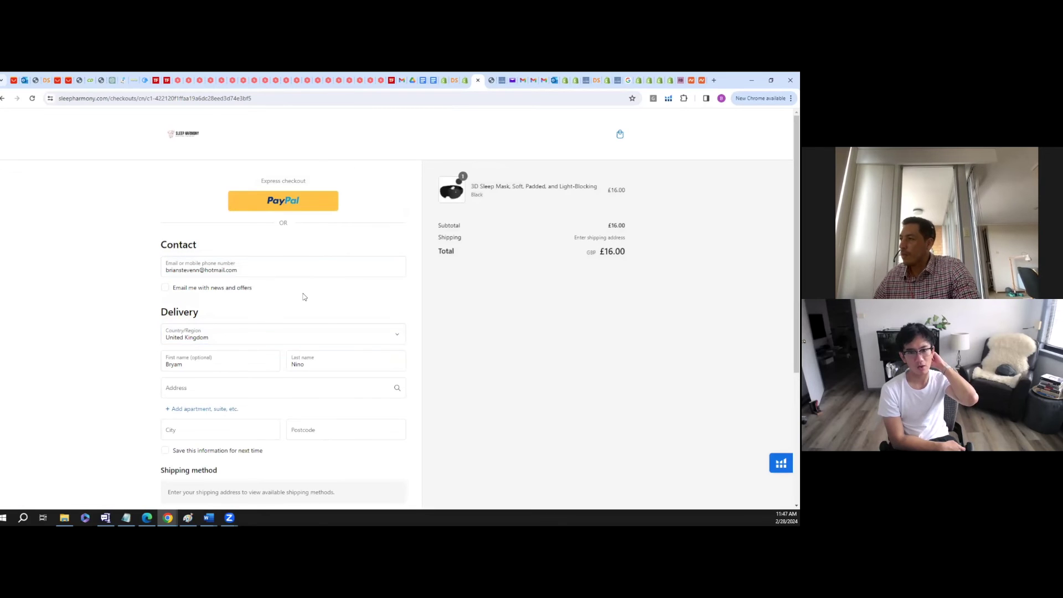
click(377, 337)
click(382, 334)
- Reload the checkout again and confirm United Kingdom remains the delivery country
click(289, 93)
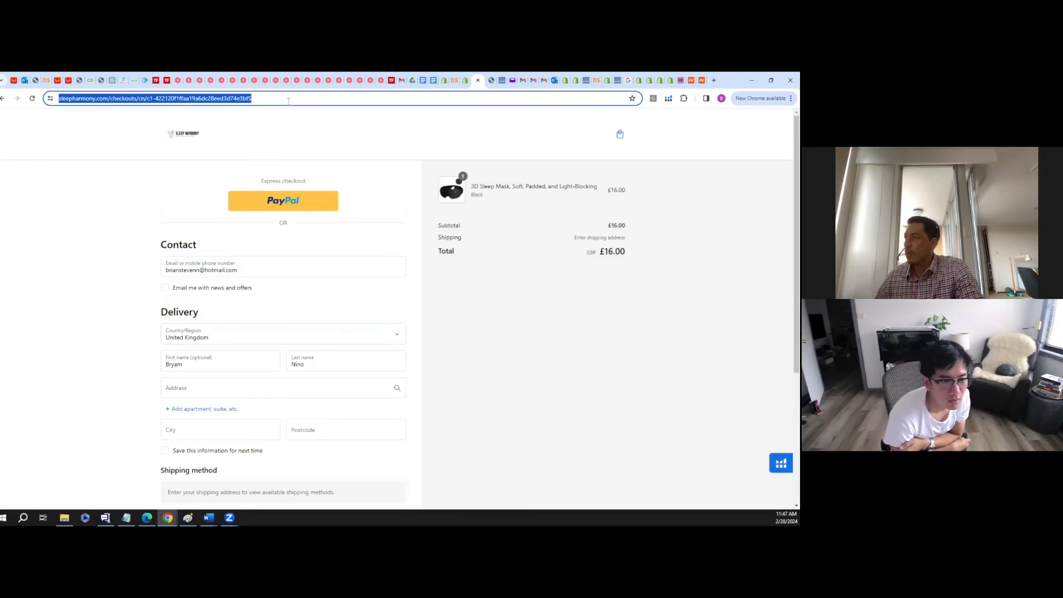
key(Return)
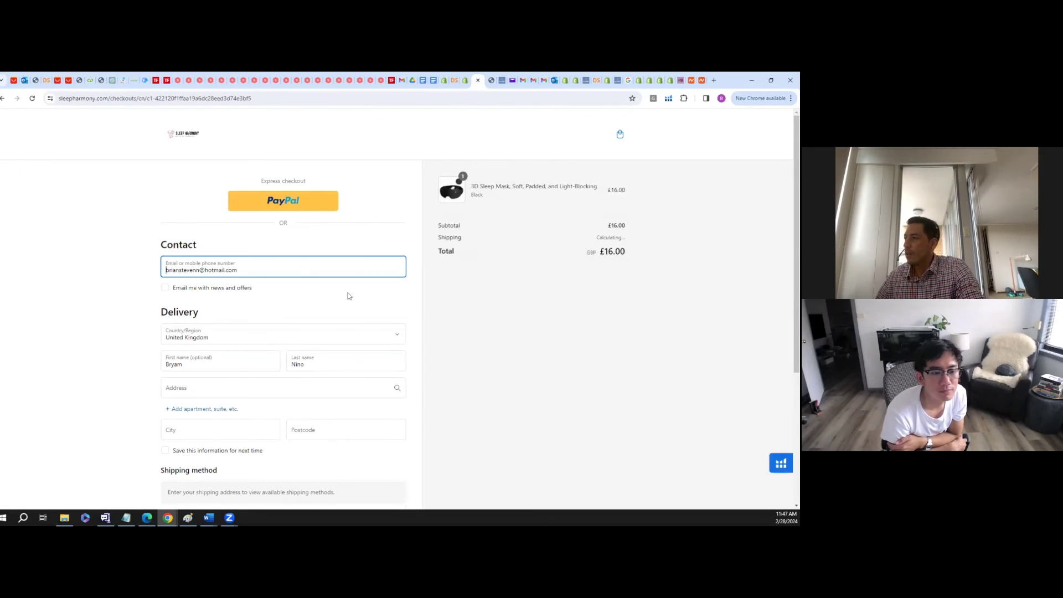
scroll(354, 296, down, 1)
click(366, 294)
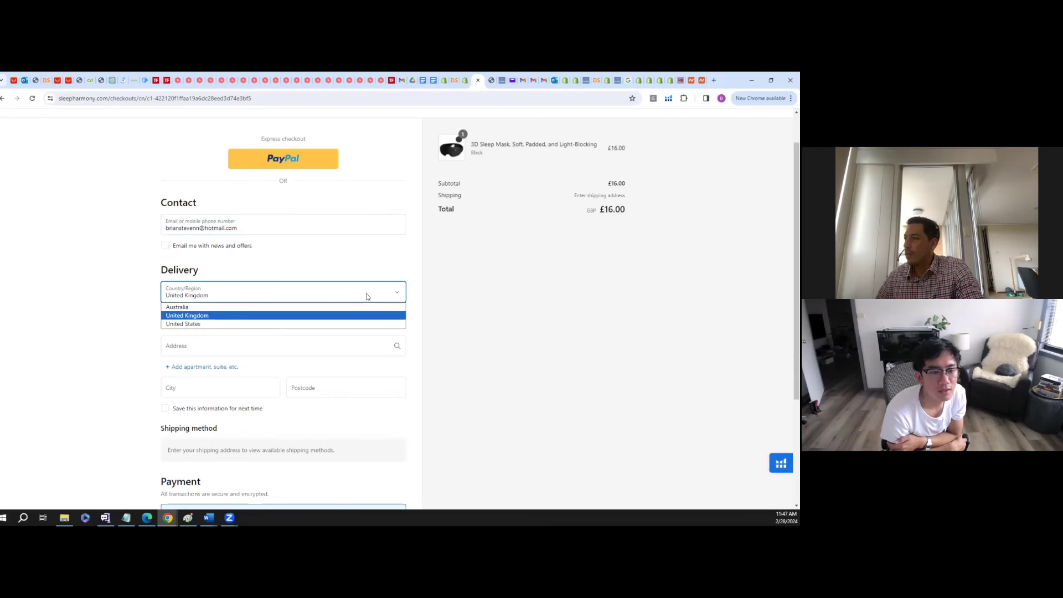
click(367, 297)
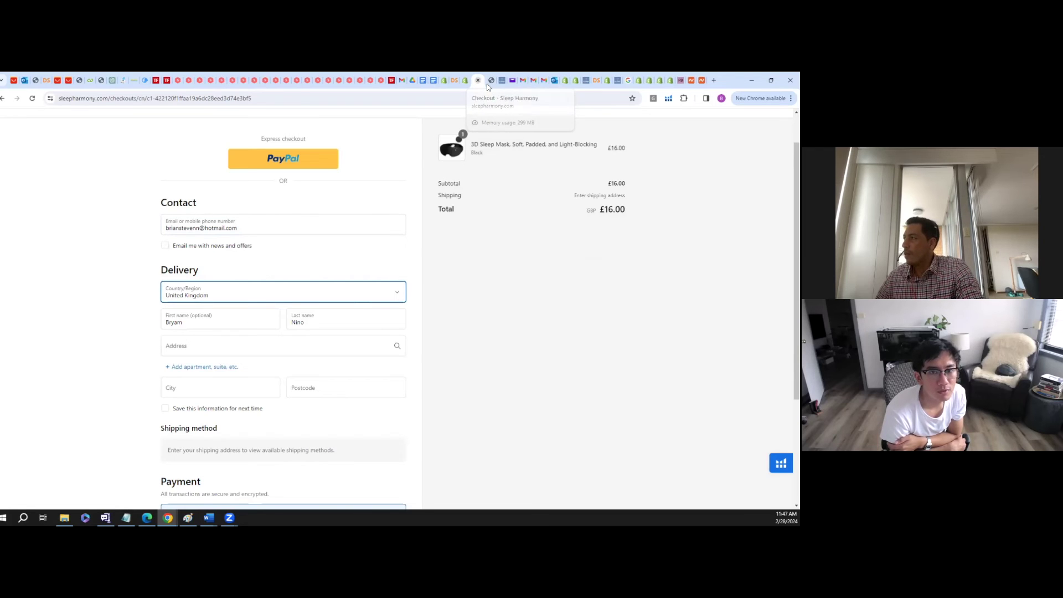
- Close the checkout and reload the storefront home page, now priced in GBP £
click(477, 80)
click(478, 95)
key(Return)
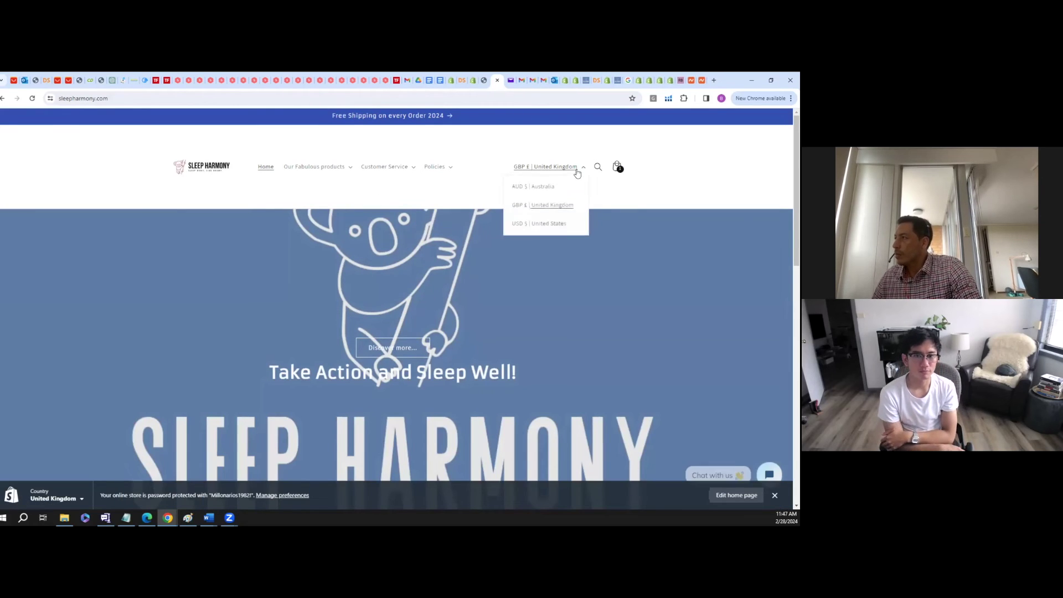
- Open the 3D Sleep Mask product page from the storefront home page
scroll(368, 298, down, 5)
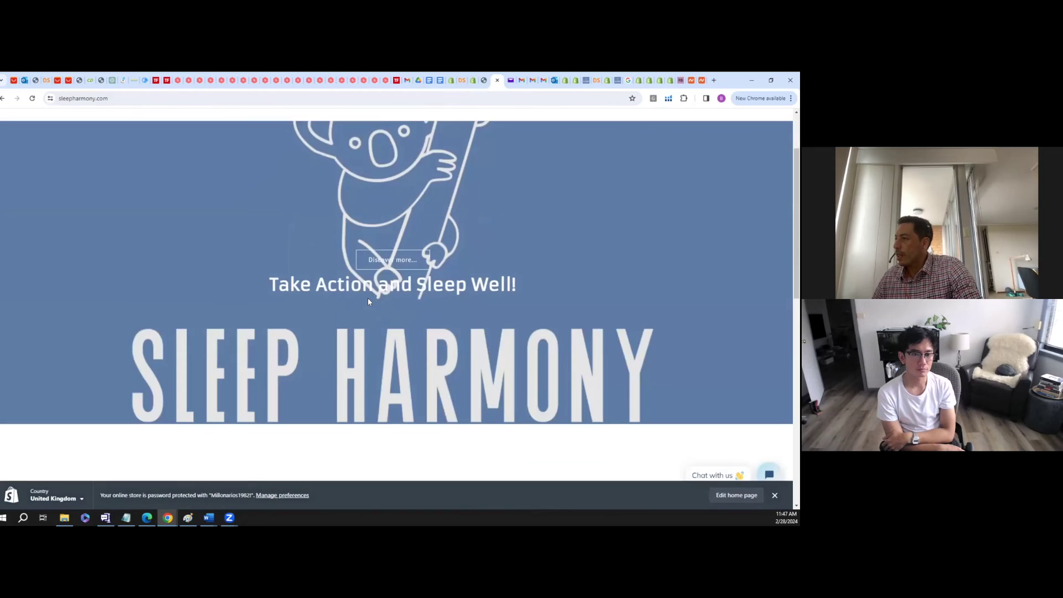
click(464, 475)
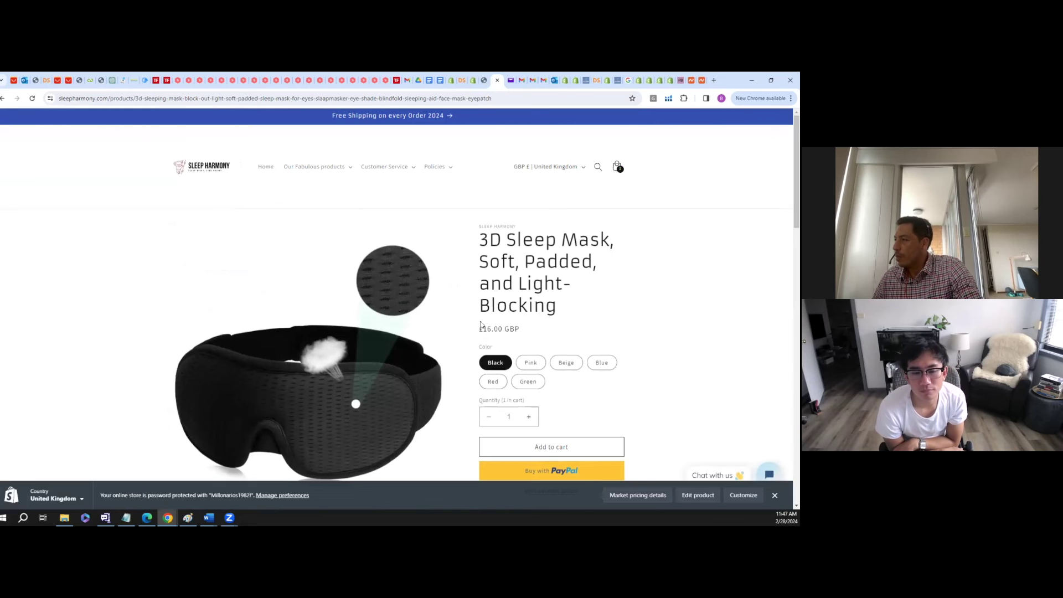
scroll(531, 421, down, 1)
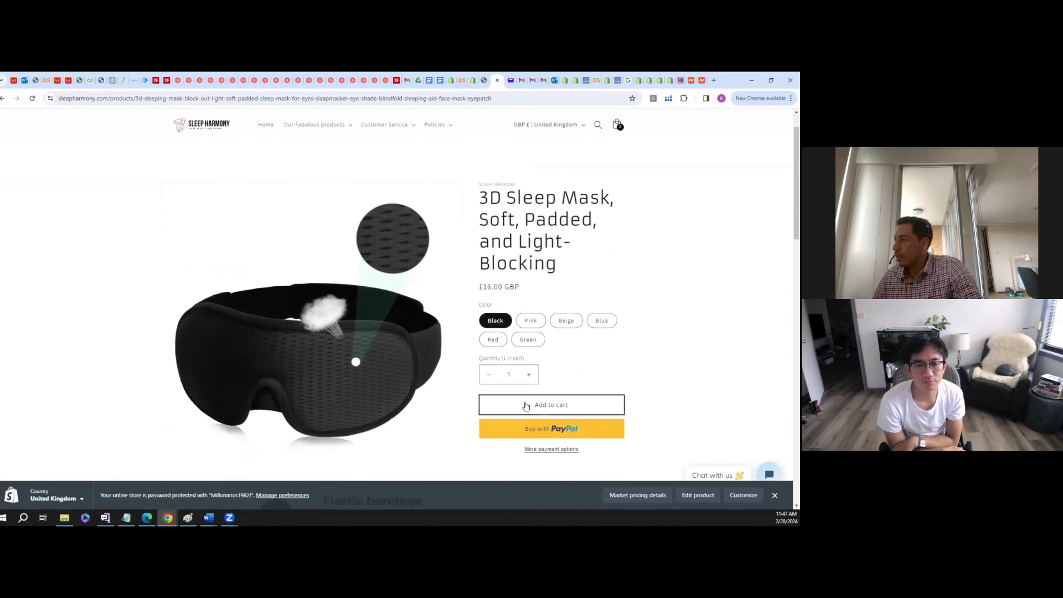
- Switch the store to United States USD, add another mask, and view the $38.40 cart
click(556, 126)
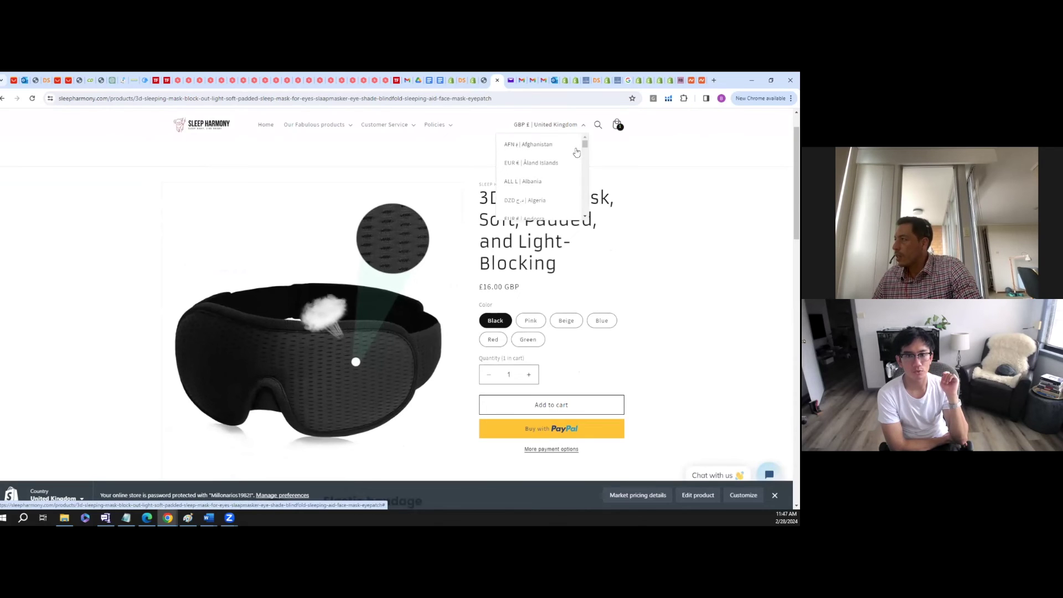
mouse_move(584, 145)
mouse_down()
mouse_move(585, 164)
mouse_move(584, 142)
mouse_up()
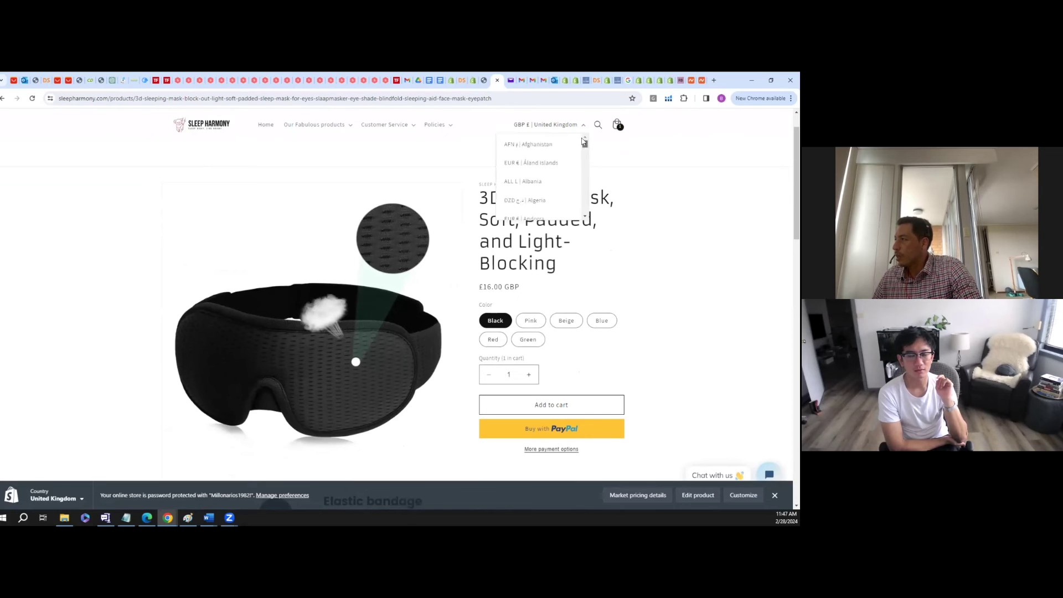
scroll(535, 177, down, 3)
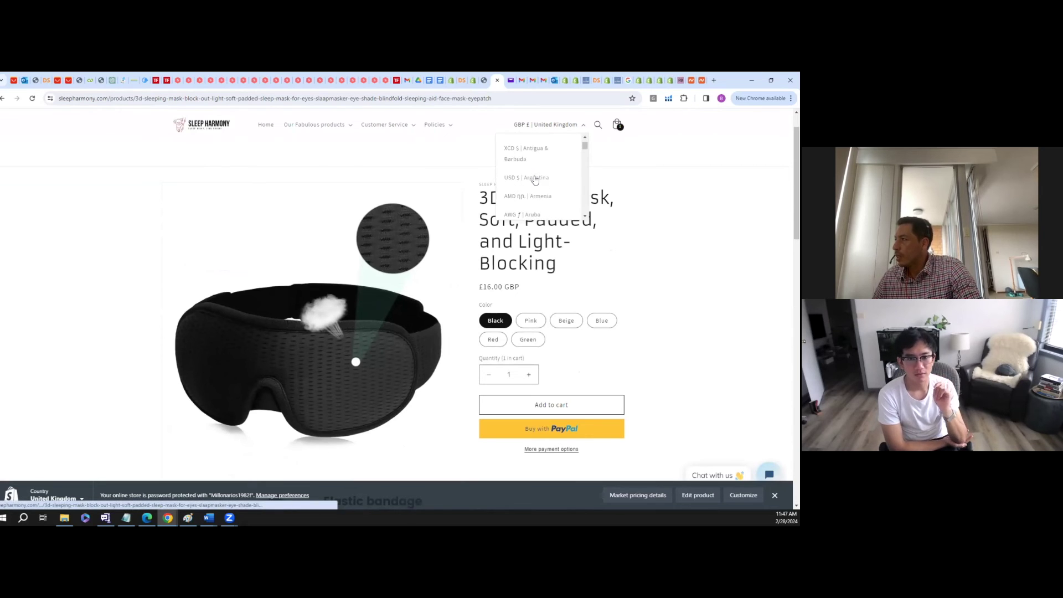
scroll(535, 179, down, 2)
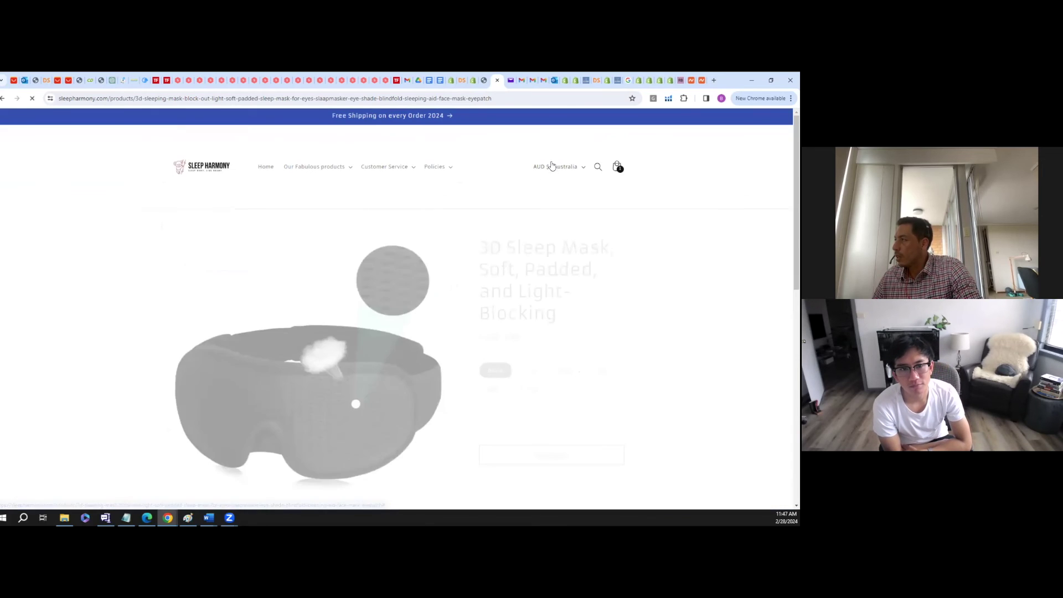
click(581, 168)
drag(585, 189, 552, 239)
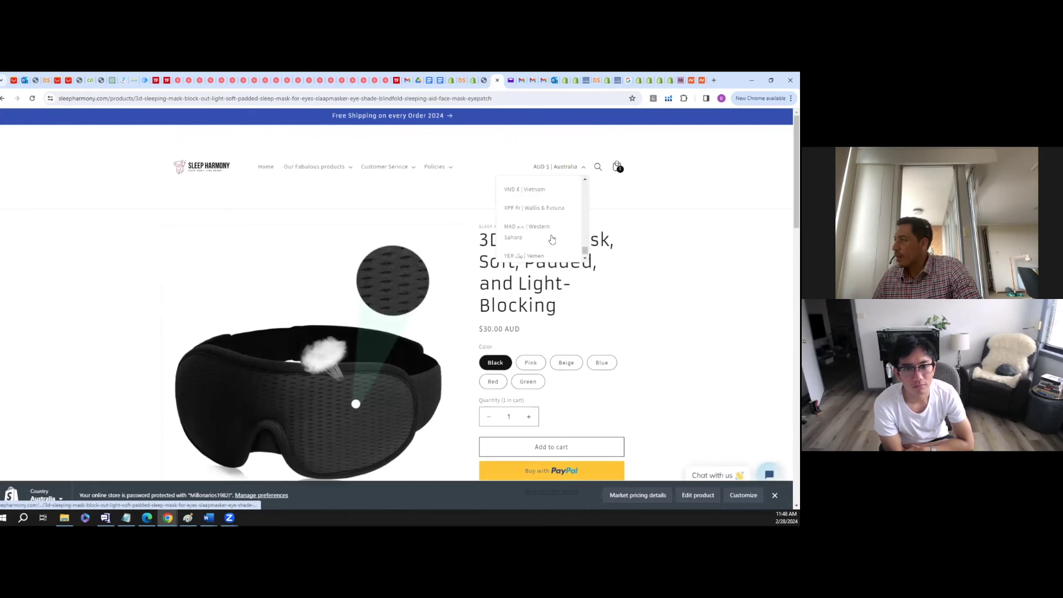
scroll(552, 239, up, 3)
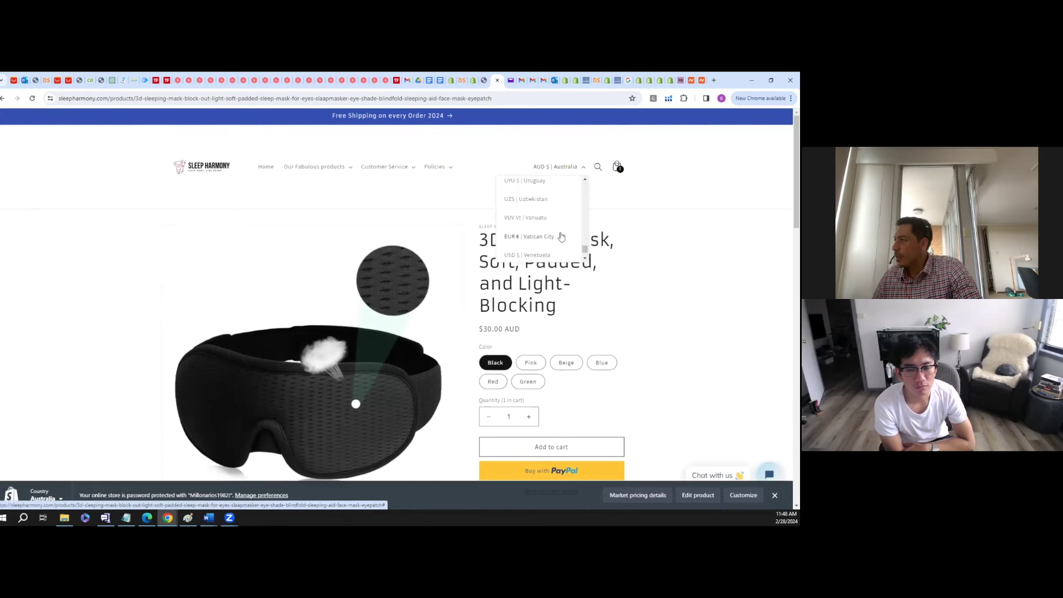
scroll(547, 235, up, 1)
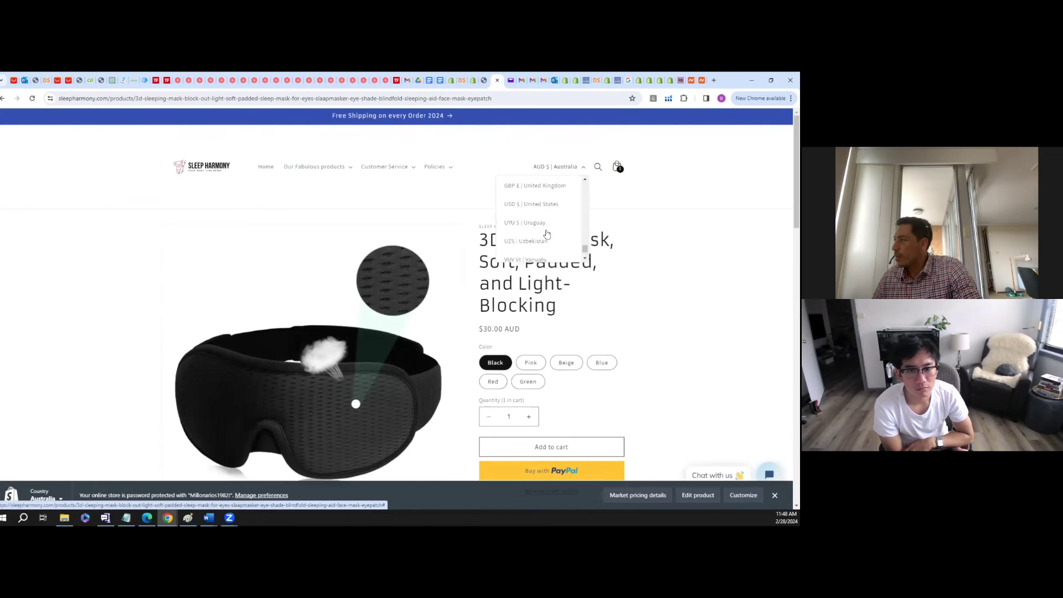
click(531, 206)
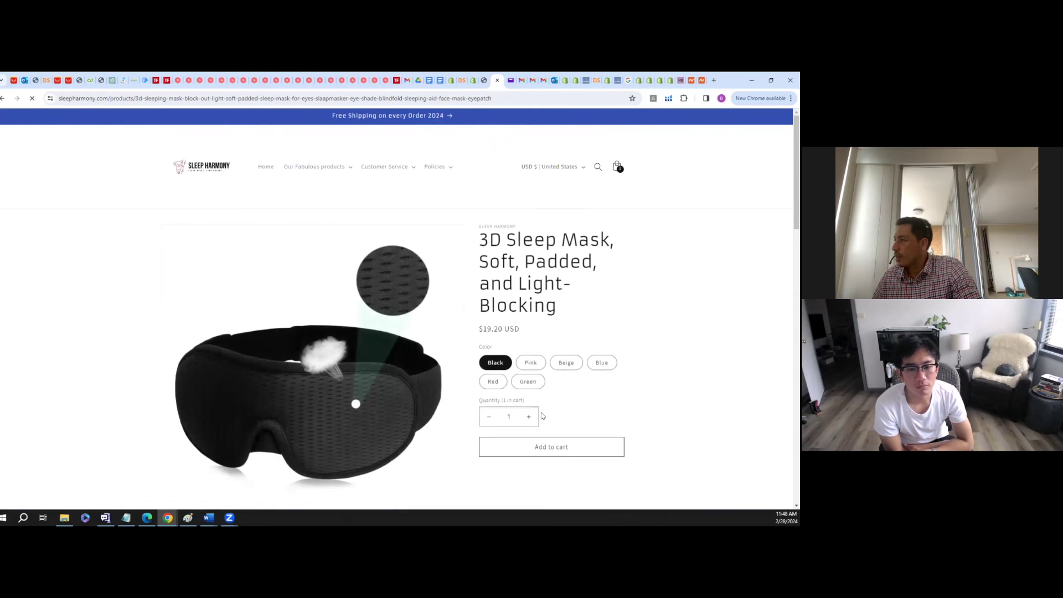
click(564, 451)
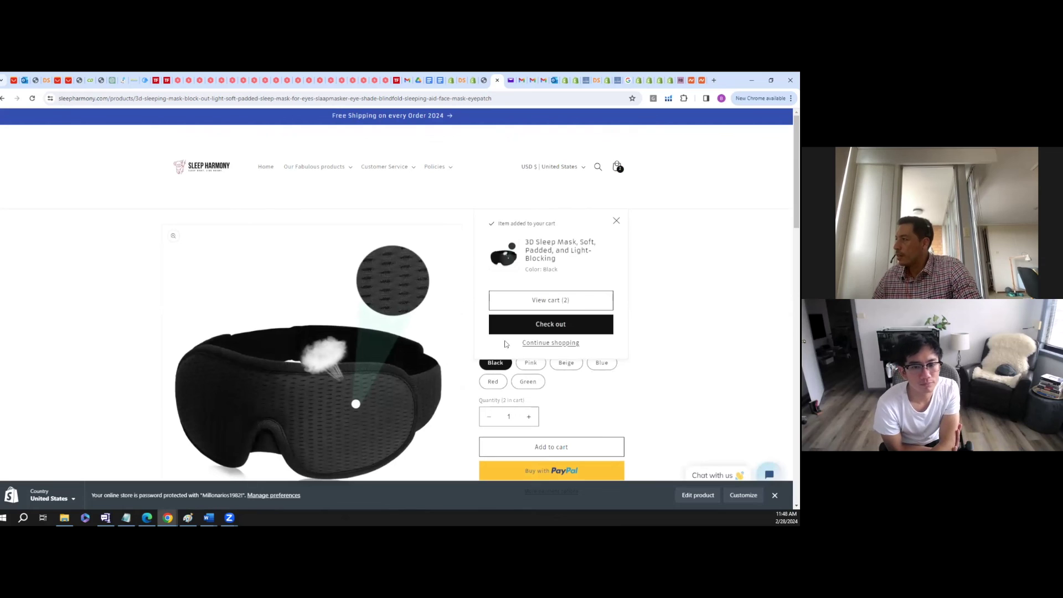
click(543, 301)
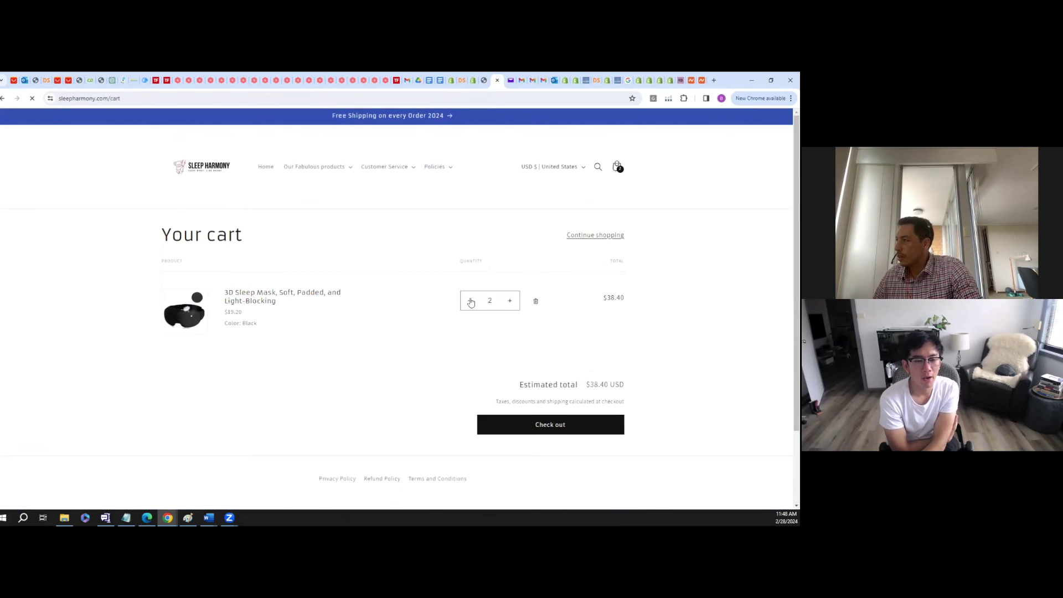
- At checkout, keep United States as the country and confirm free Standard shipping, $19.20 total
click(498, 424)
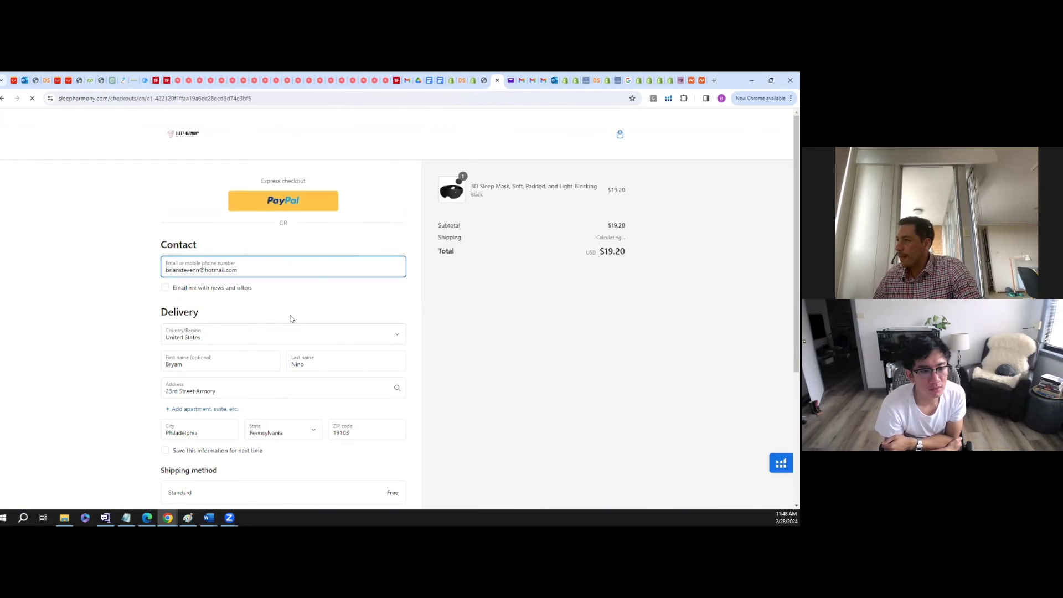
click(279, 332)
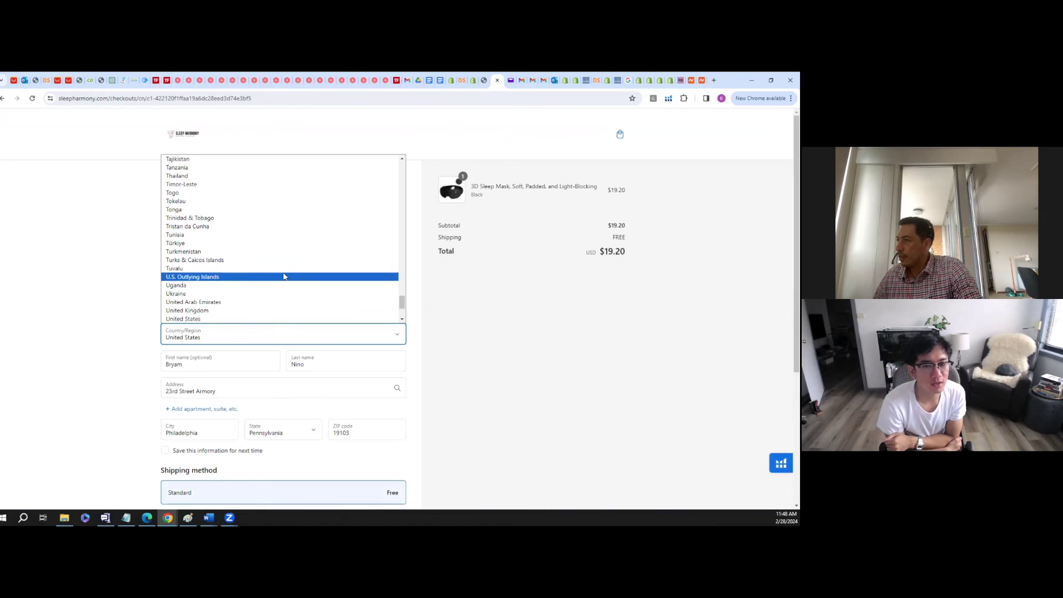
scroll(283, 276, up, 20)
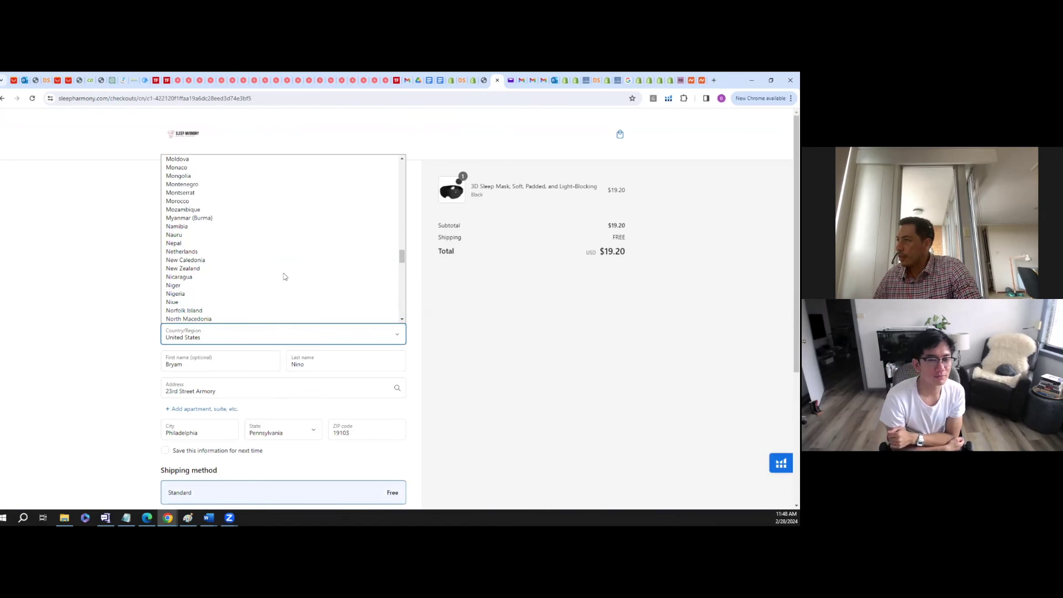
click(74, 281)
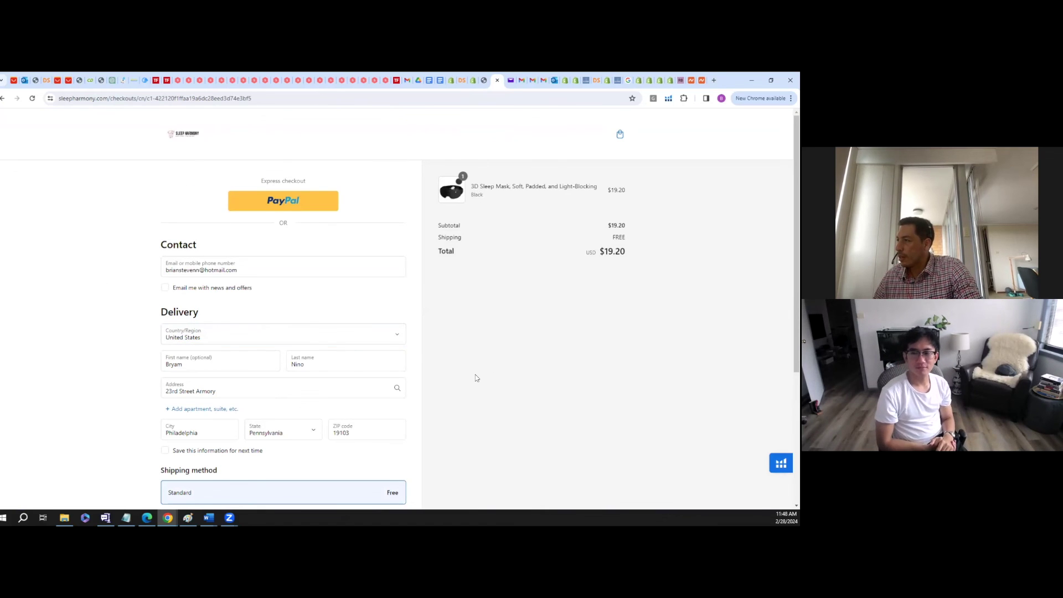
scroll(475, 377, down, 5)
scroll(475, 375, up, 2)
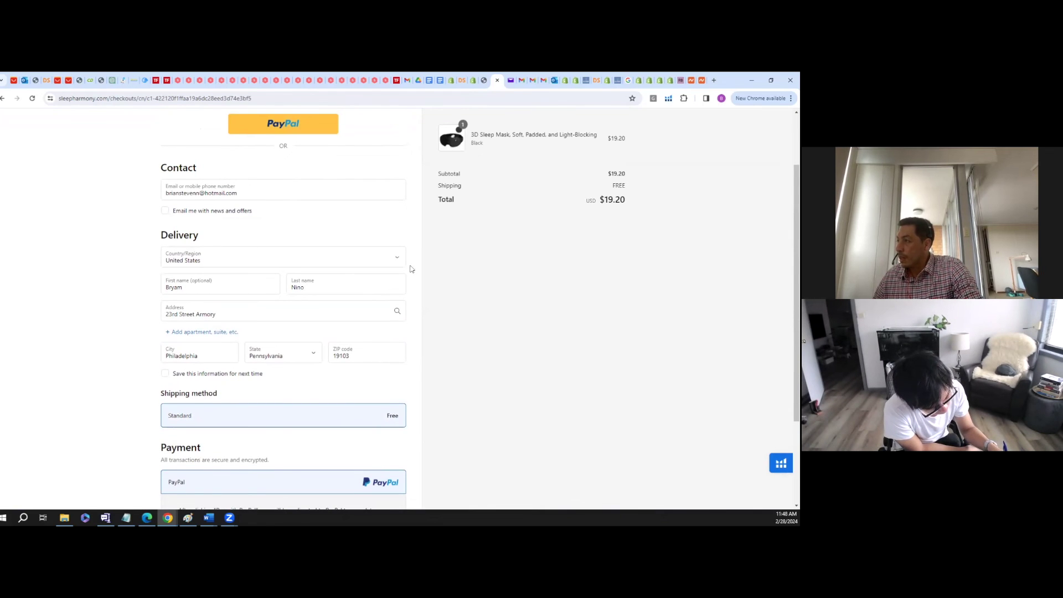
scroll(385, 275, up, 2)
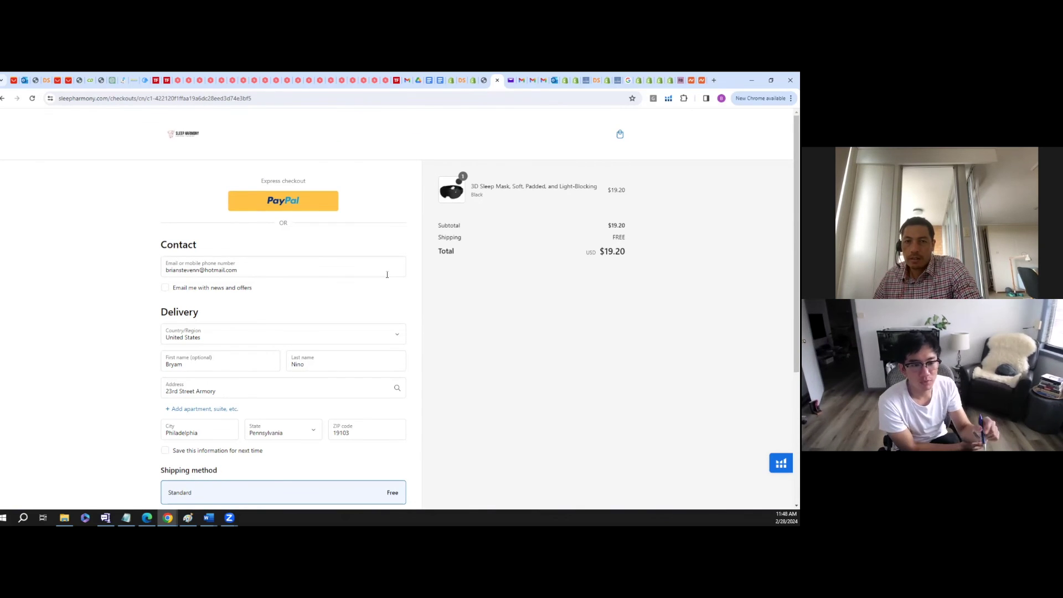
- Switch delivery to United Kingdom and pick the suggested London address, showing £5.00 International Rate and £21.00 total
click(297, 338)
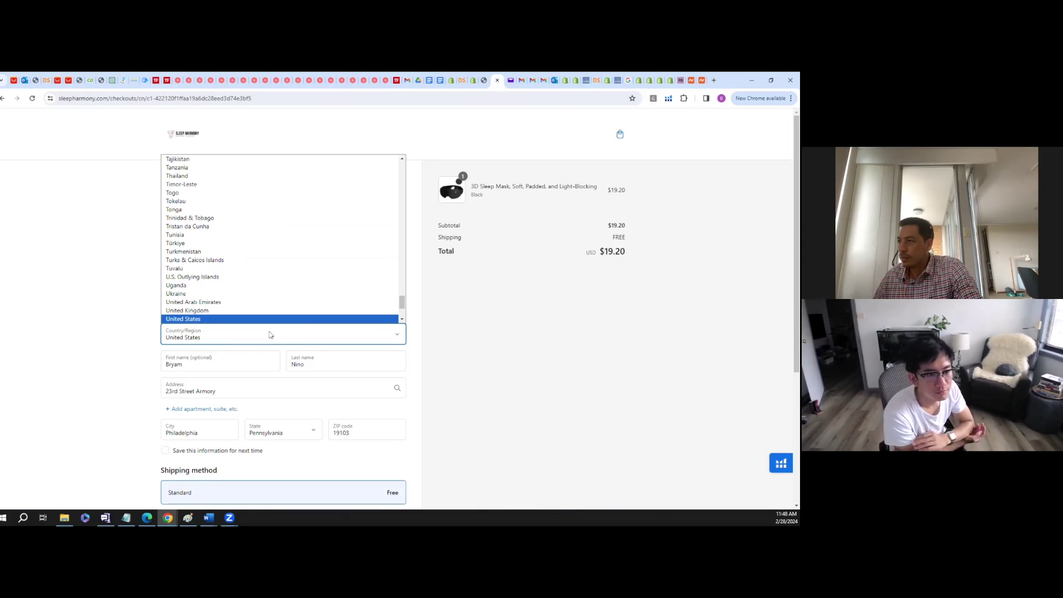
click(264, 311)
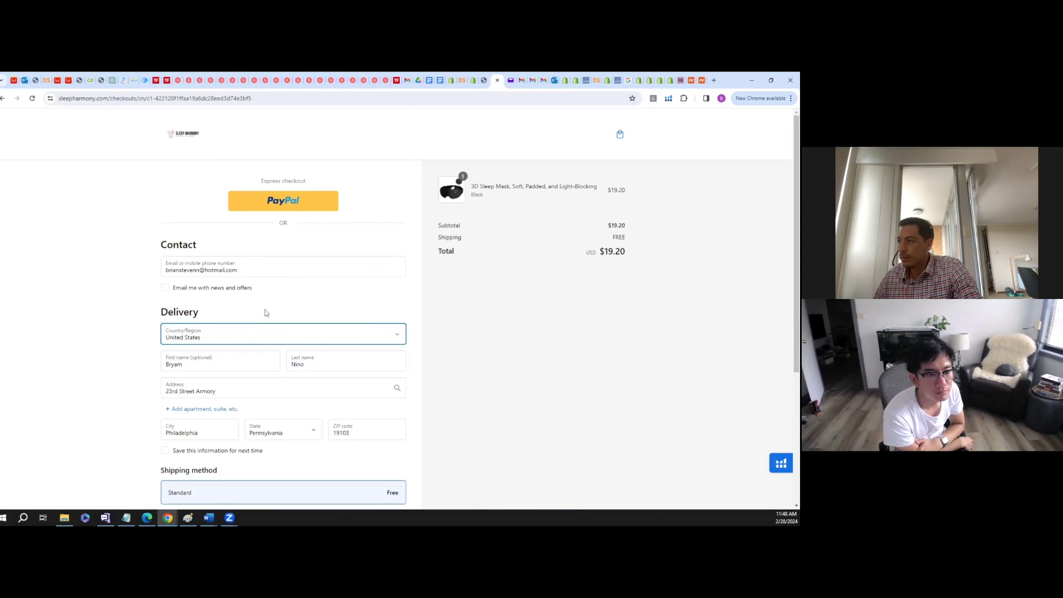
click(211, 389)
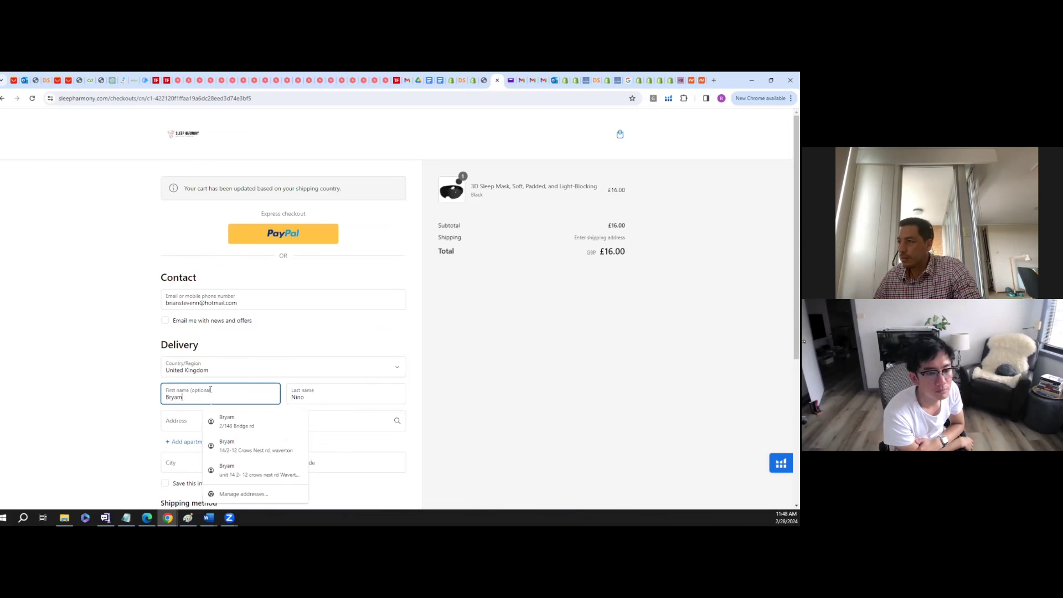
click(181, 426)
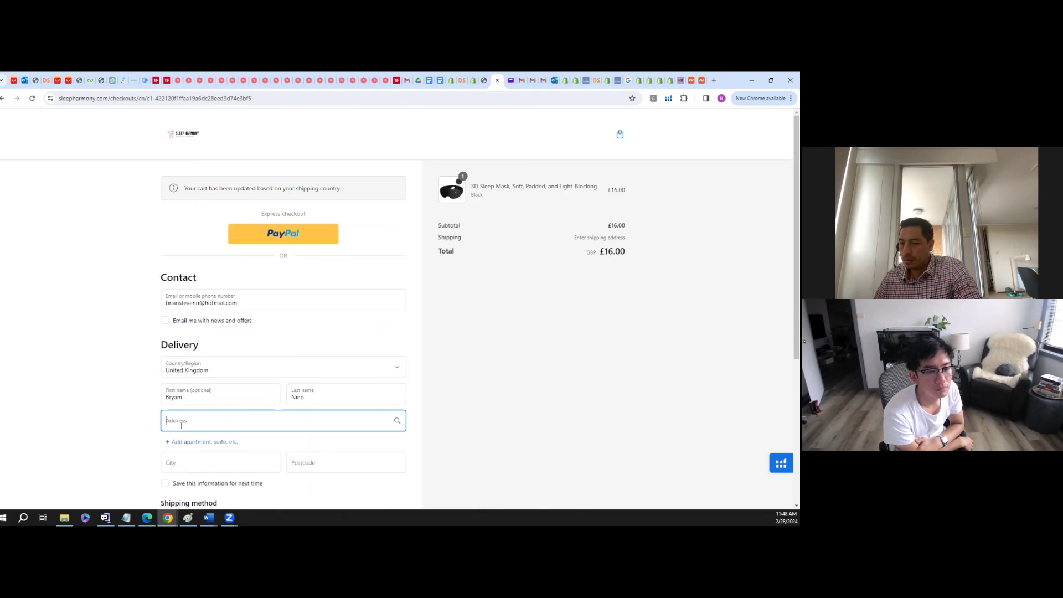
text(23)
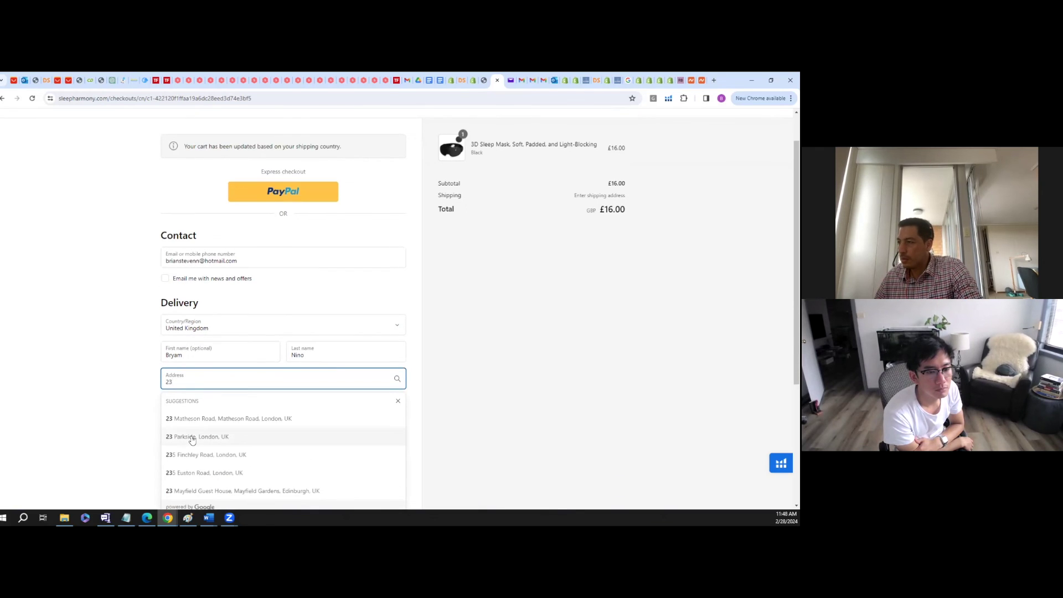
click(198, 420)
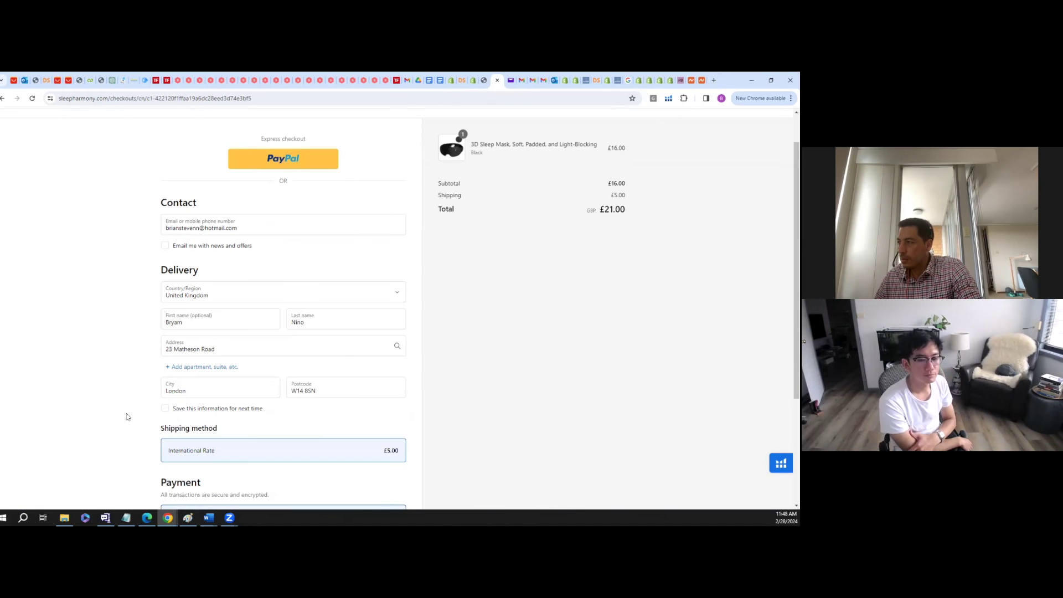
scroll(268, 382, down, 1)
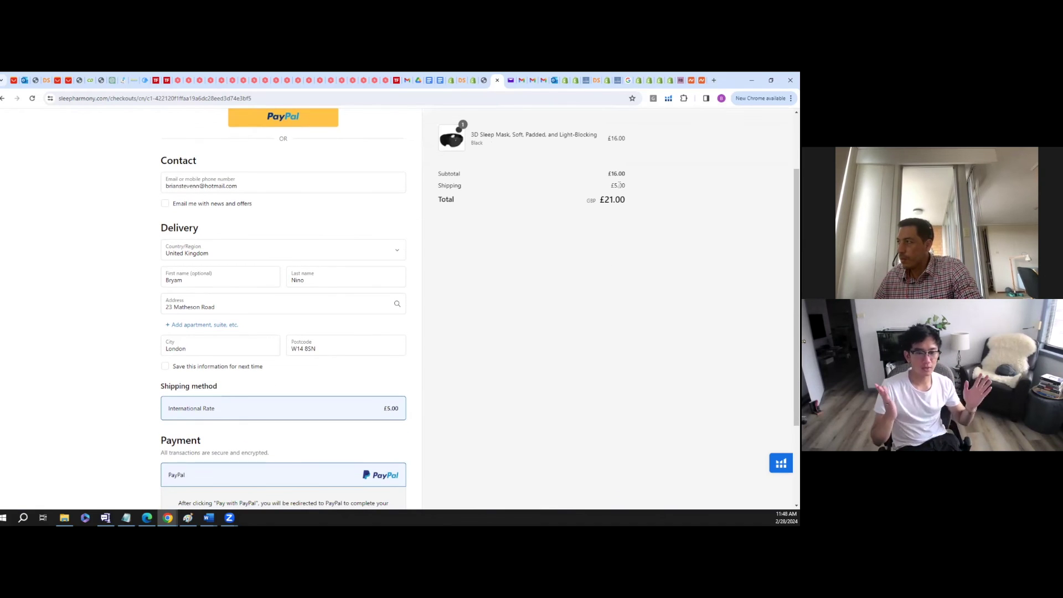